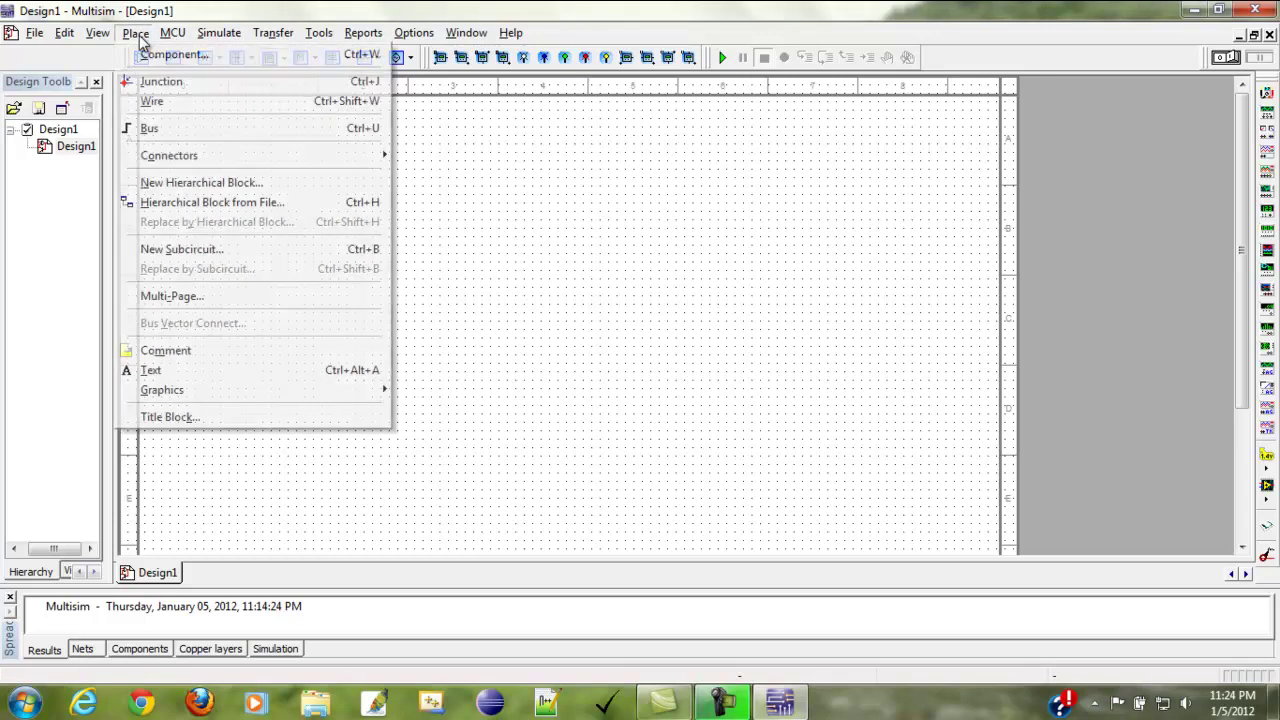
Step: Place a 74LS00N NAND gate section, U1A, near the top right of the sheet
{"action": "left_click", "coordinate": [180, 48]}
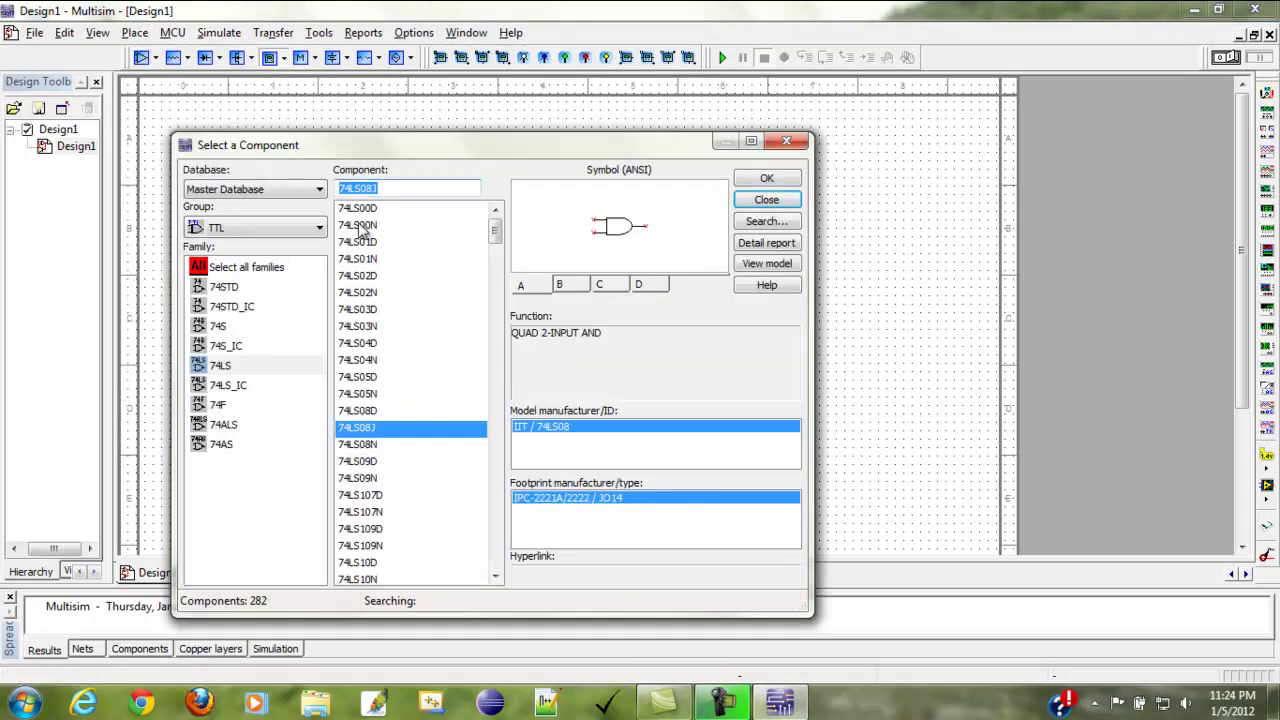
{"action": "left_click", "coordinate": [368, 225]}
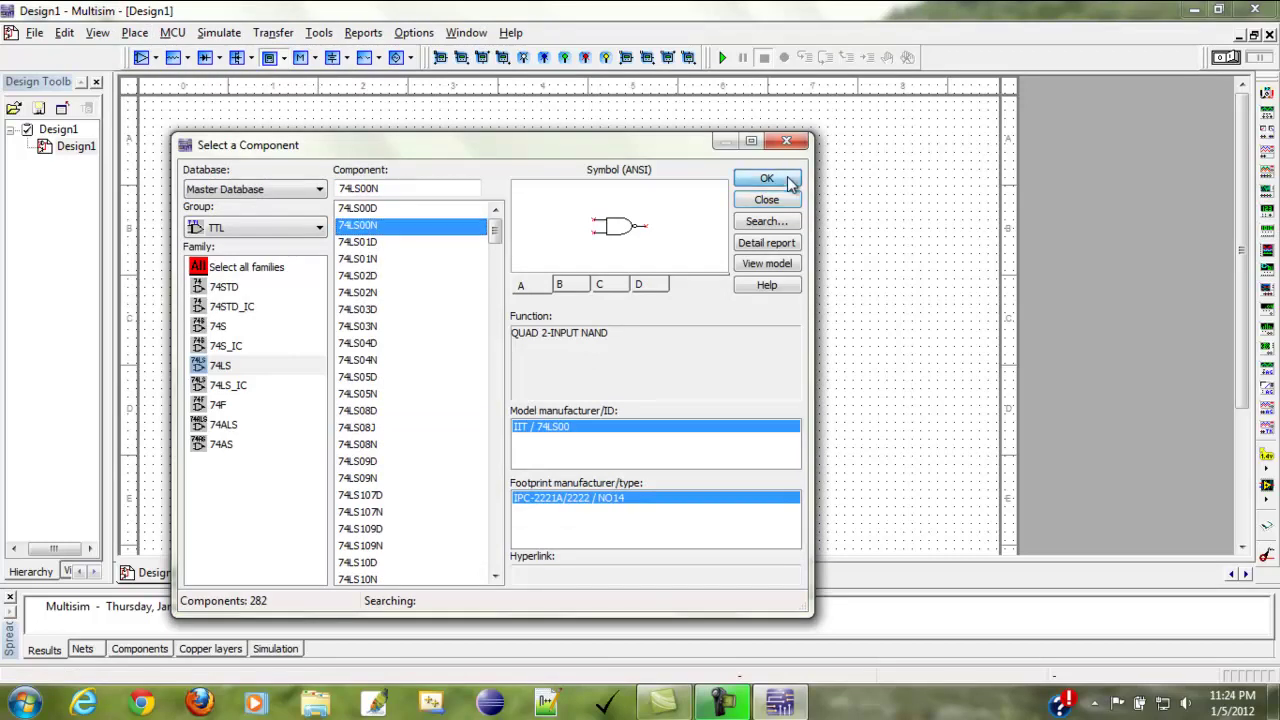
{"action": "left_click", "coordinate": [782, 178]}
{"action": "left_click", "coordinate": [797, 184]}
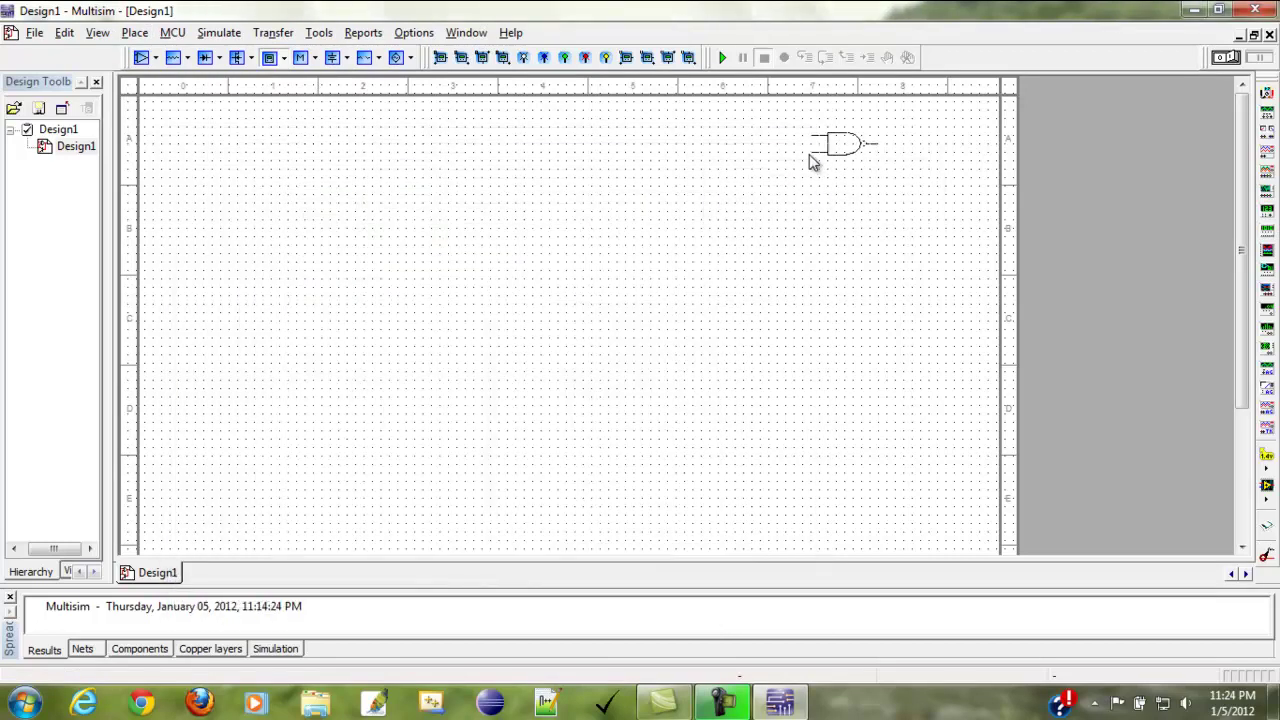
{"action": "left_click", "coordinate": [810, 156]}
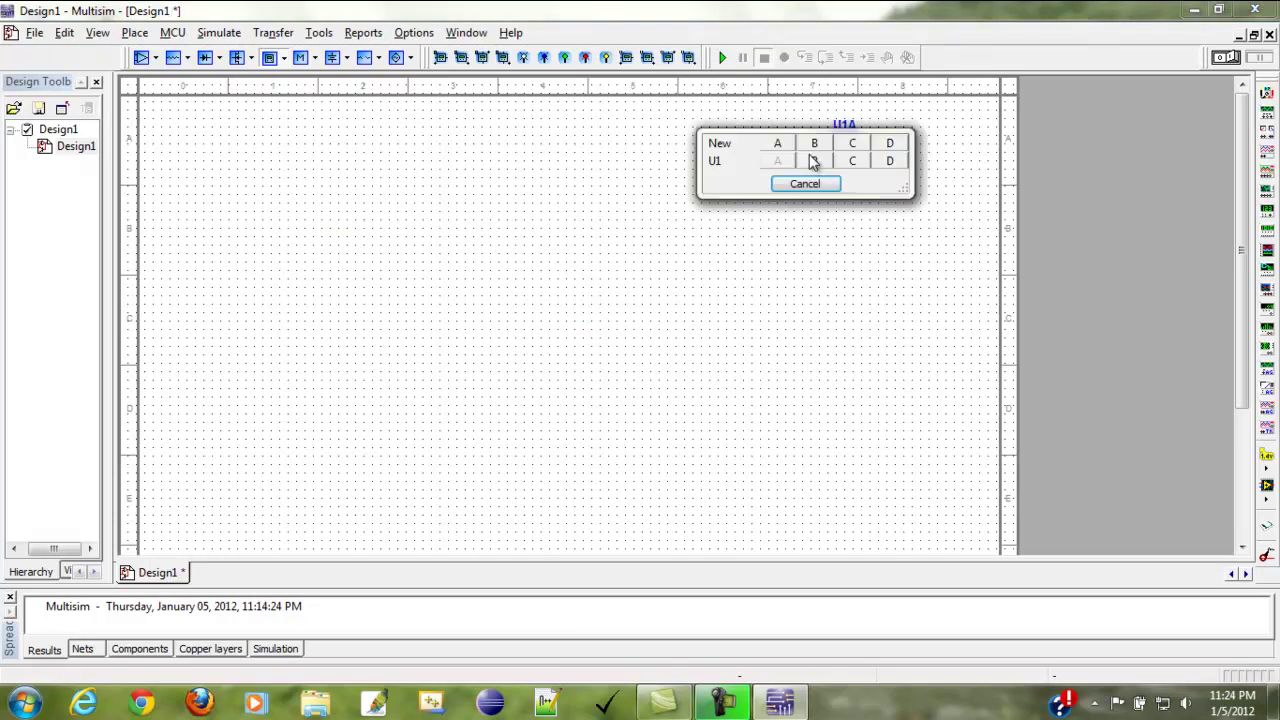
{"action": "left_click", "coordinate": [805, 186]}
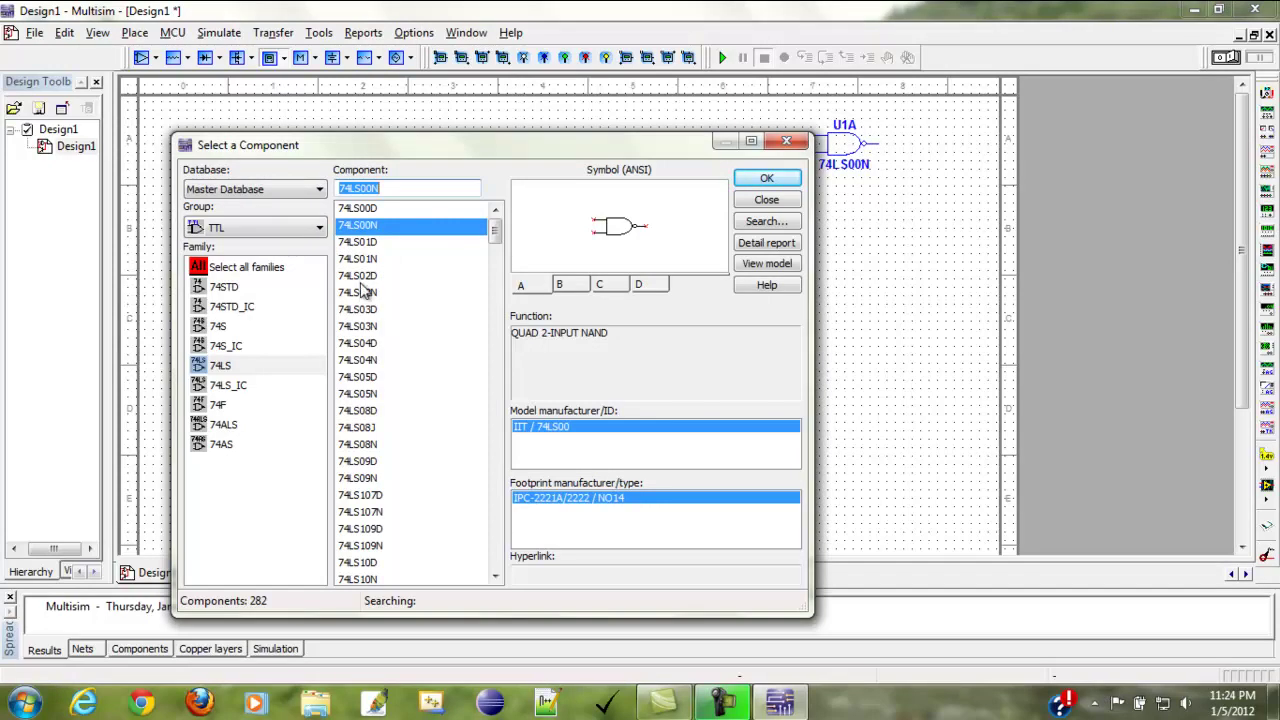
Step: Place a 74LS02N NOR gate, U2A, below the NAND gate
{"action": "left_click", "coordinate": [362, 292]}
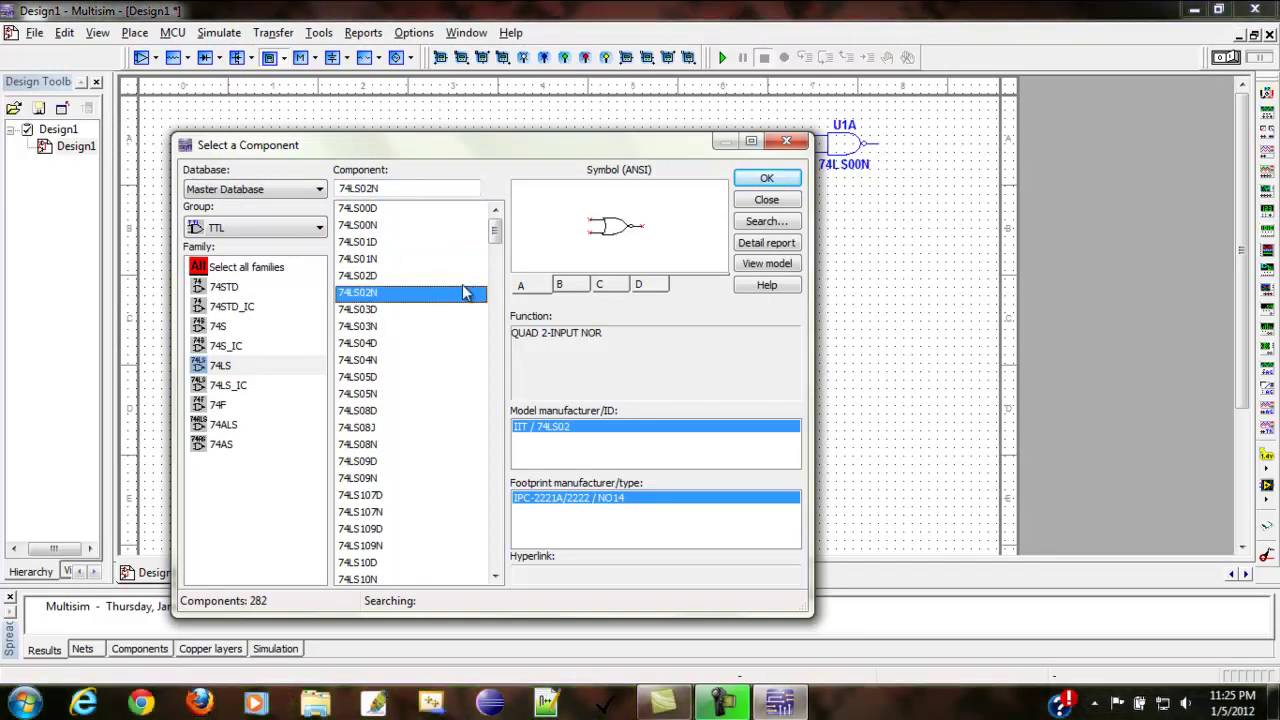
{"action": "left_click", "coordinate": [752, 184]}
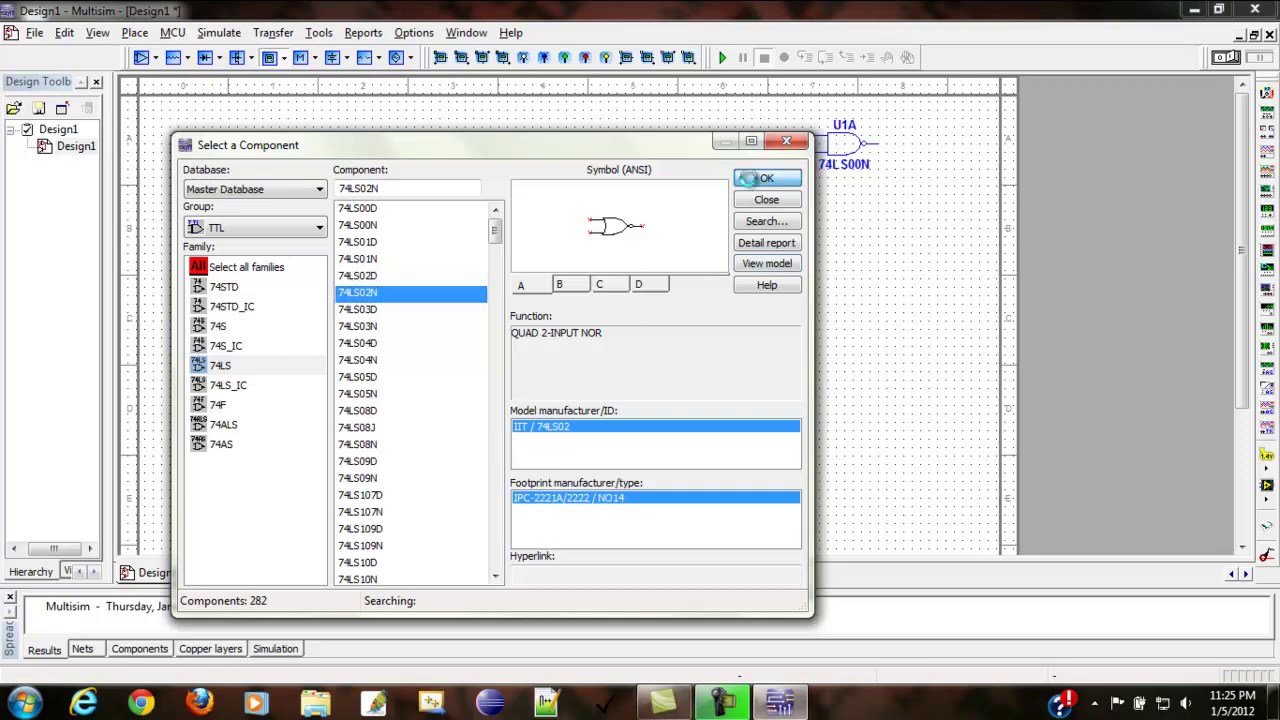
{"action": "left_click", "coordinate": [757, 188]}
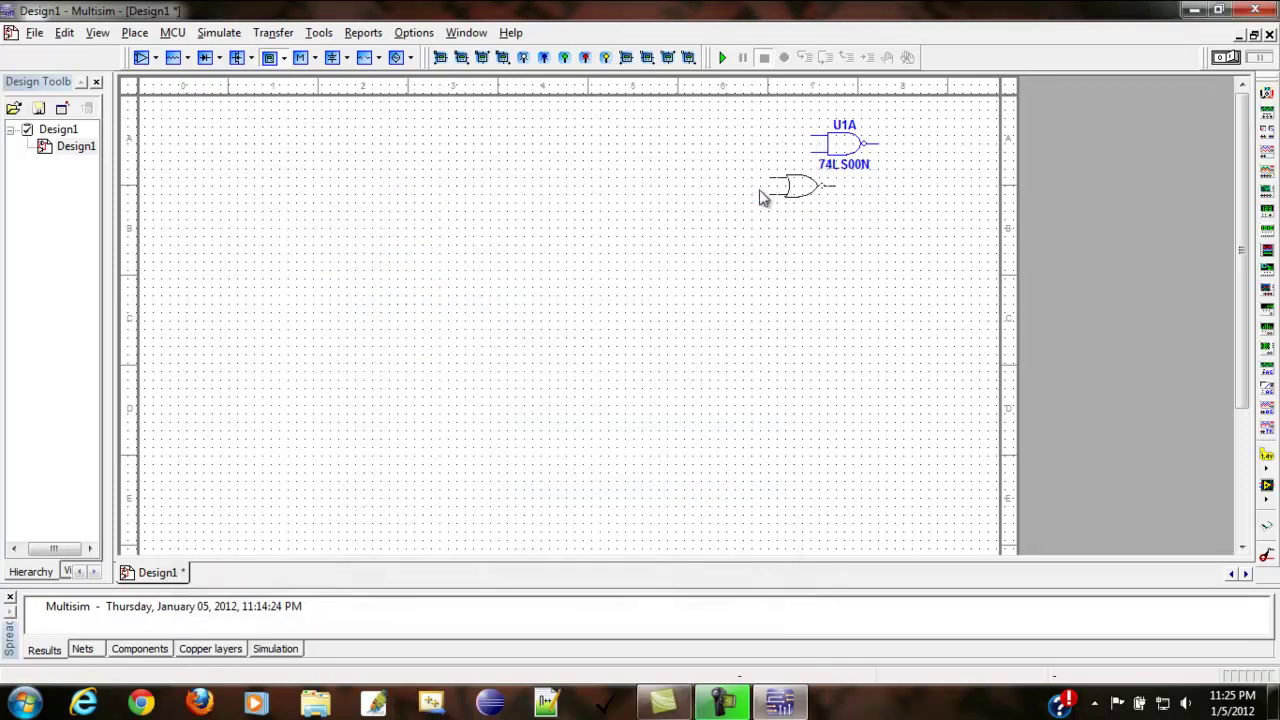
{"action": "left_click", "coordinate": [812, 222]}
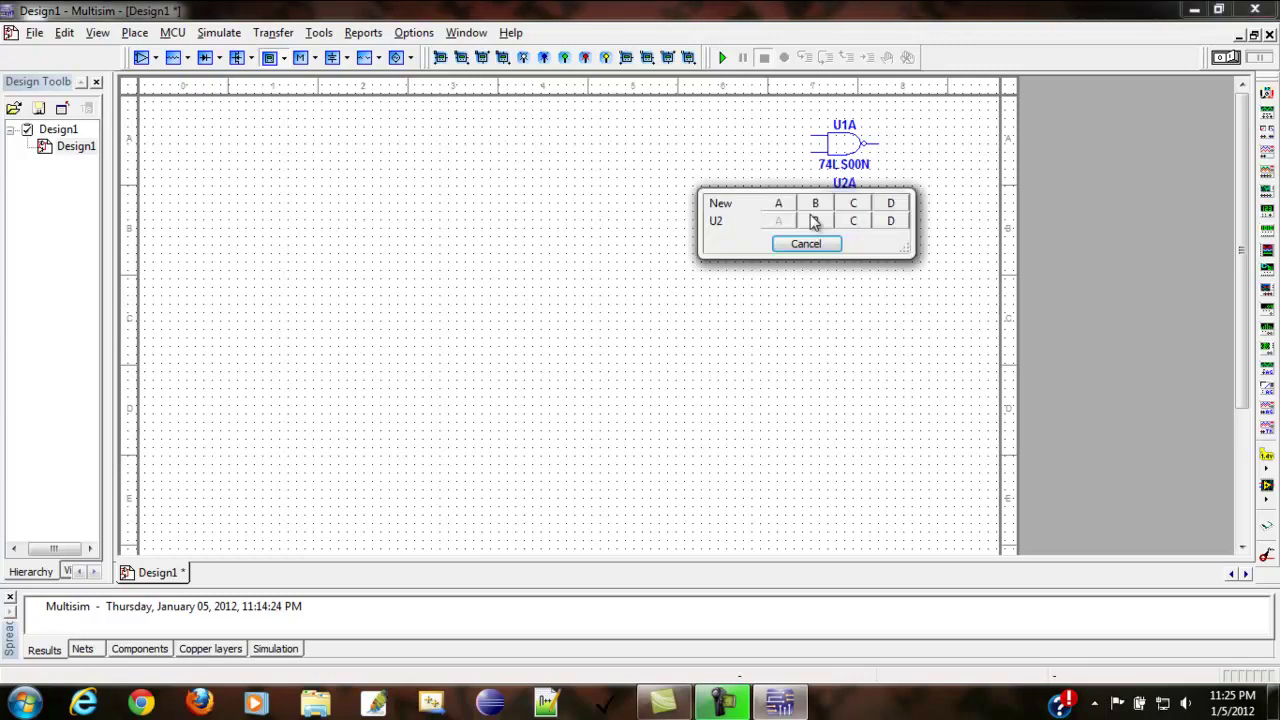
{"action": "left_click", "coordinate": [803, 246]}
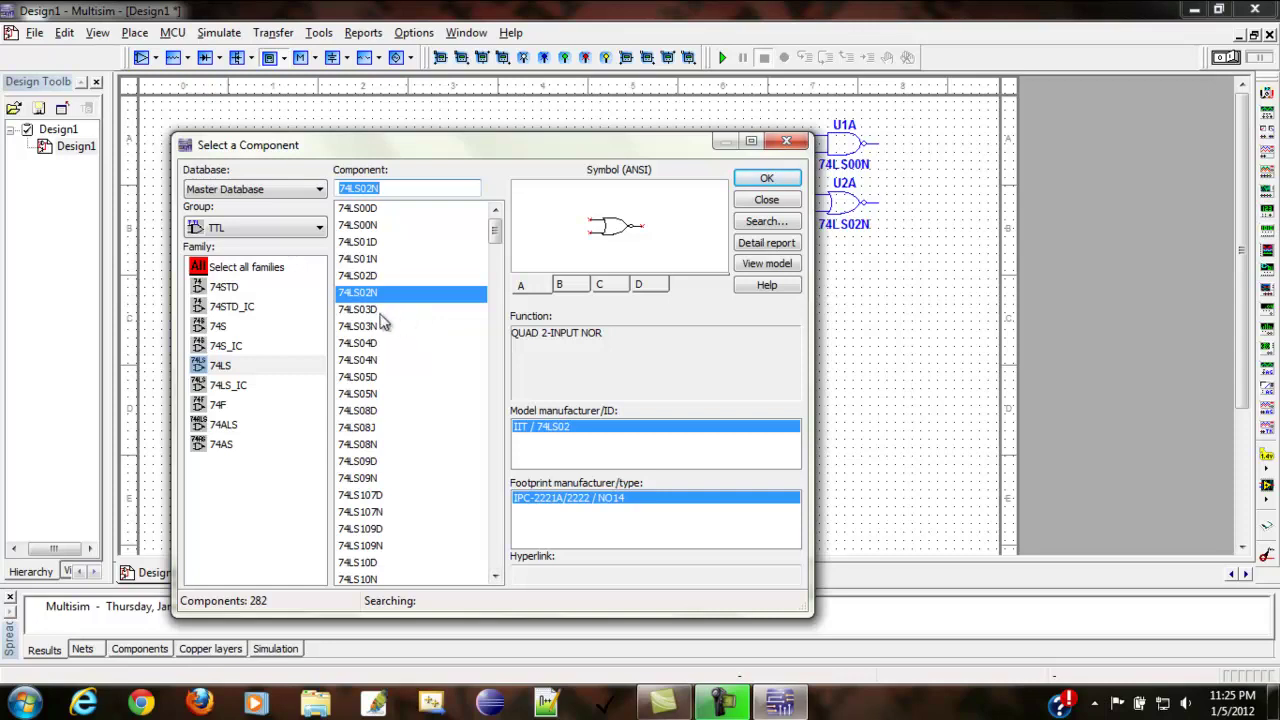
Step: Place a 74LS04D inverter, U3A, below the NOR gate
{"action": "left_click", "coordinate": [363, 345]}
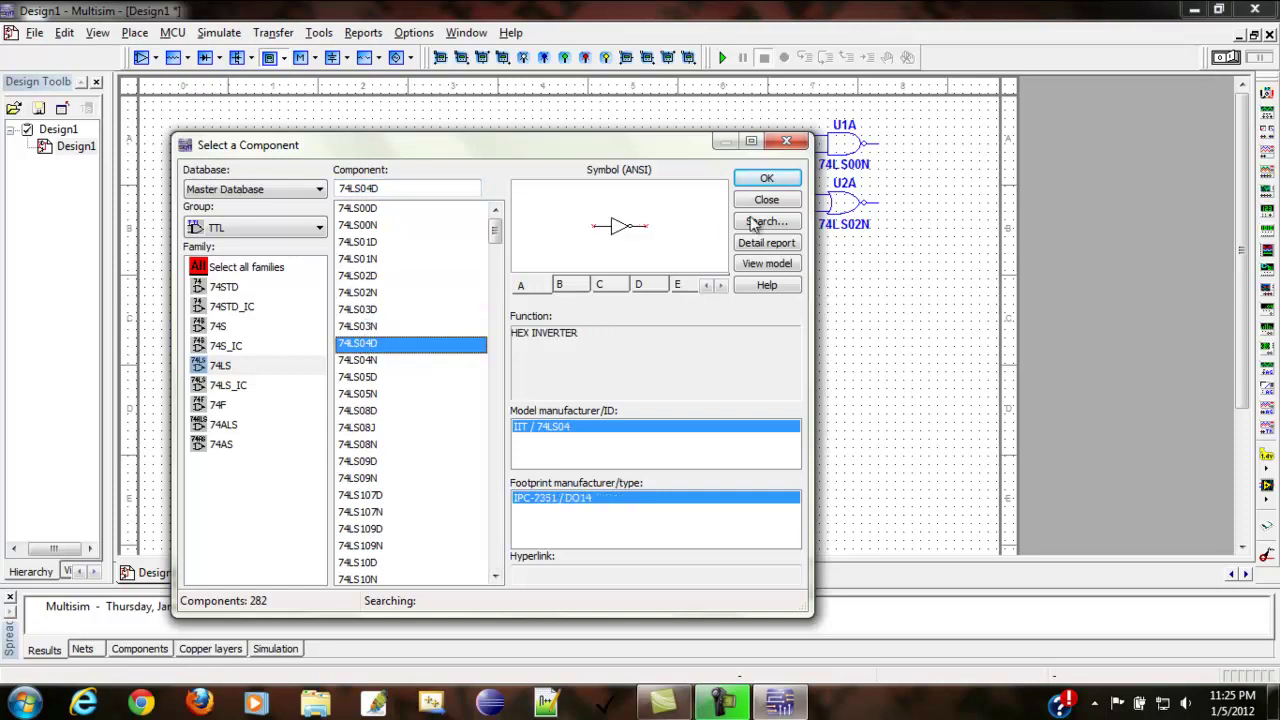
{"action": "left_click", "coordinate": [766, 178]}
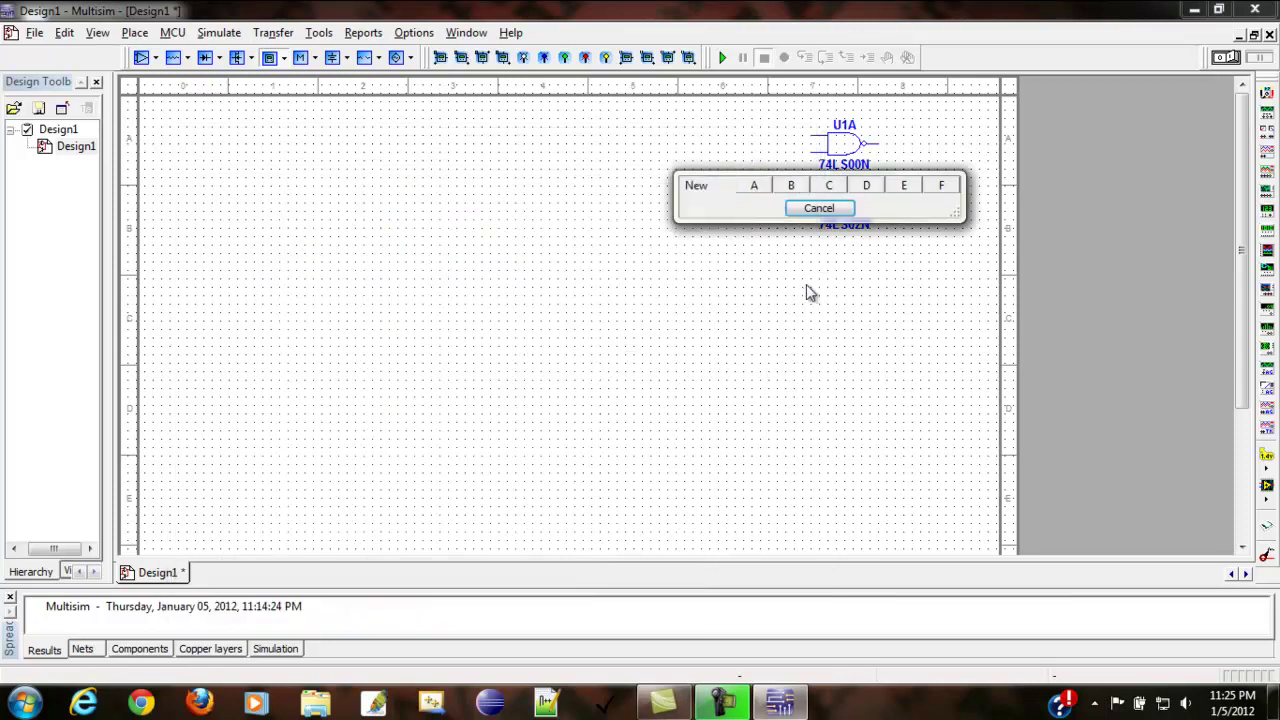
{"action": "left_click", "coordinate": [756, 188]}
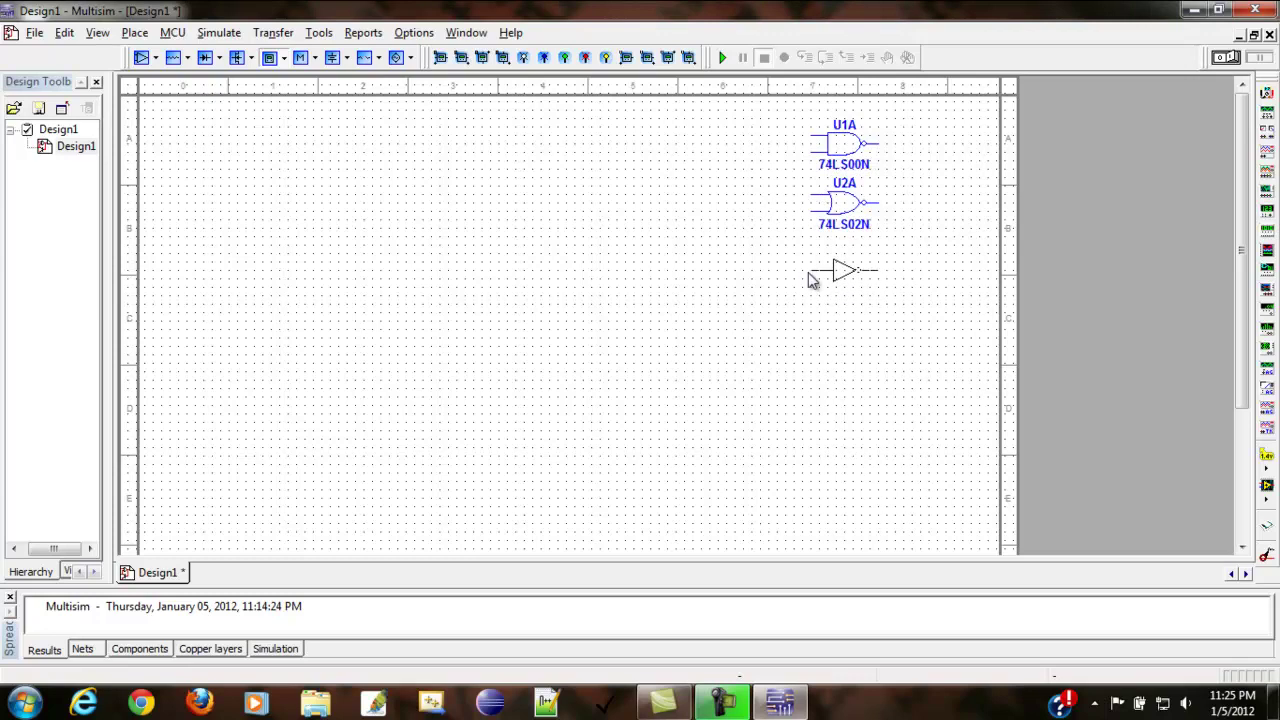
{"action": "left_click", "coordinate": [810, 274]}
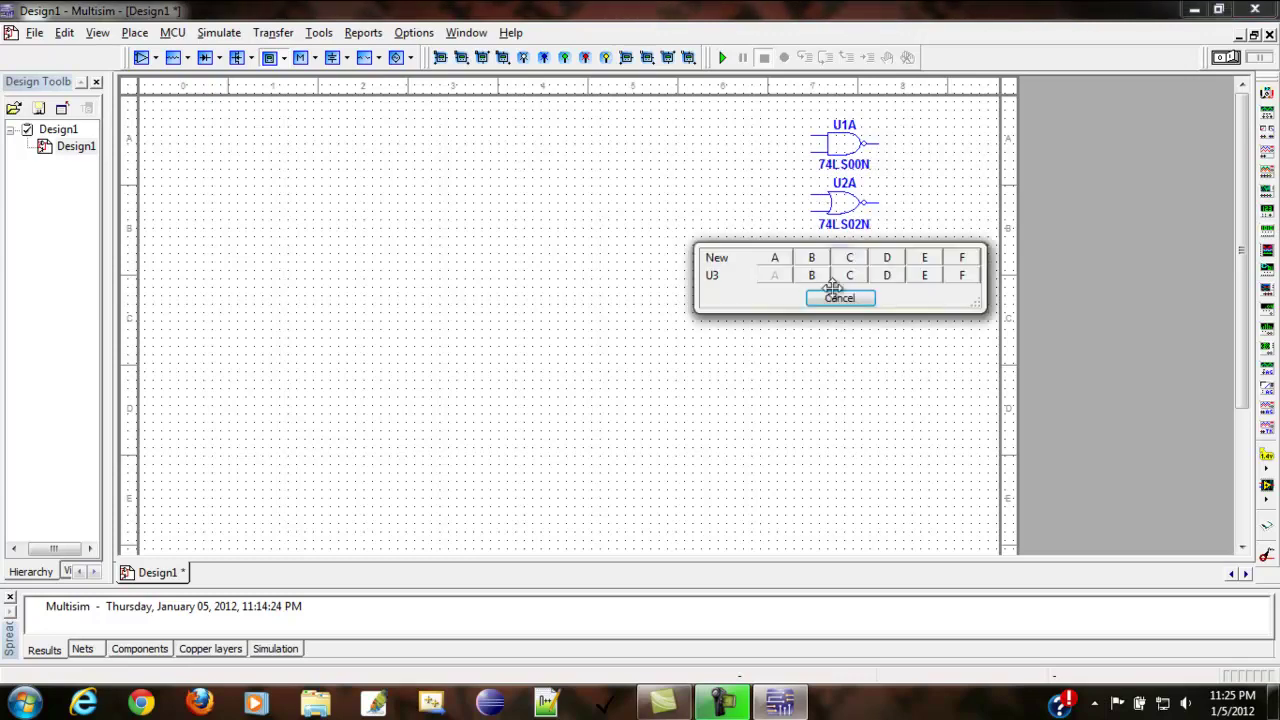
{"action": "left_click", "coordinate": [839, 298]}
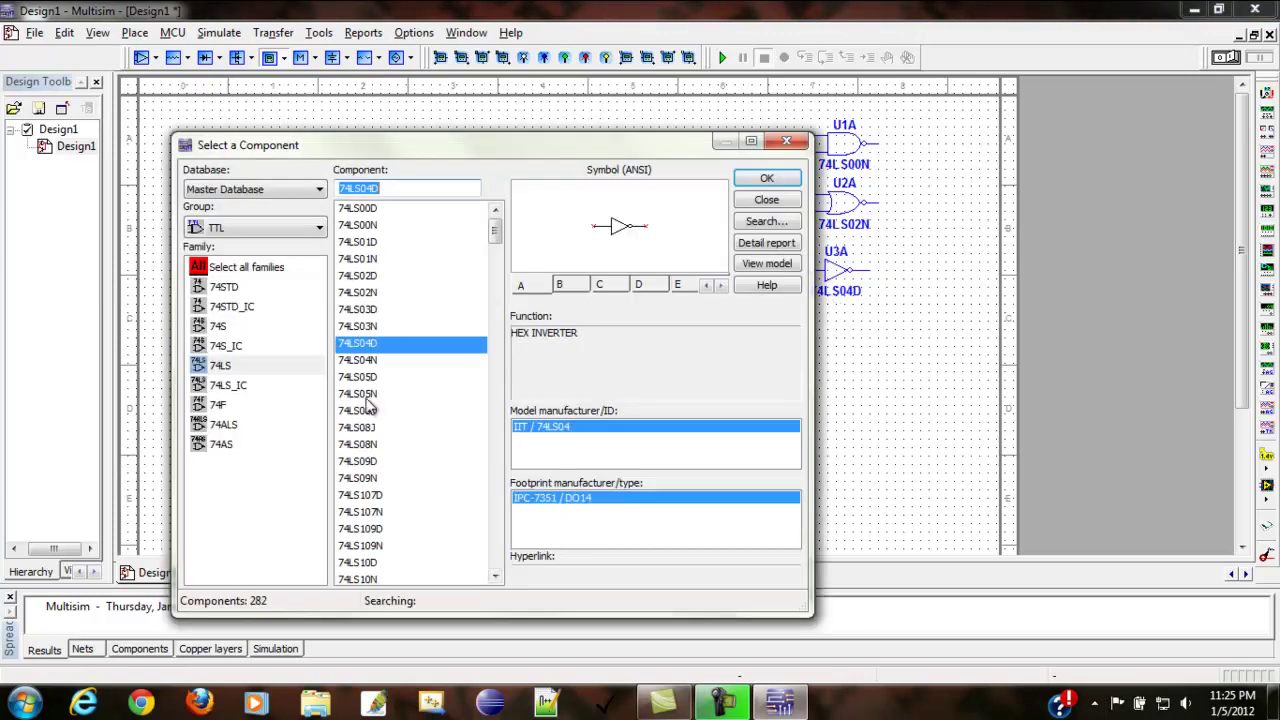
Step: Select the 74LS08N AND gate and start placing a new section
{"action": "left_click", "coordinate": [366, 444]}
{"action": "left_click", "coordinate": [767, 180]}
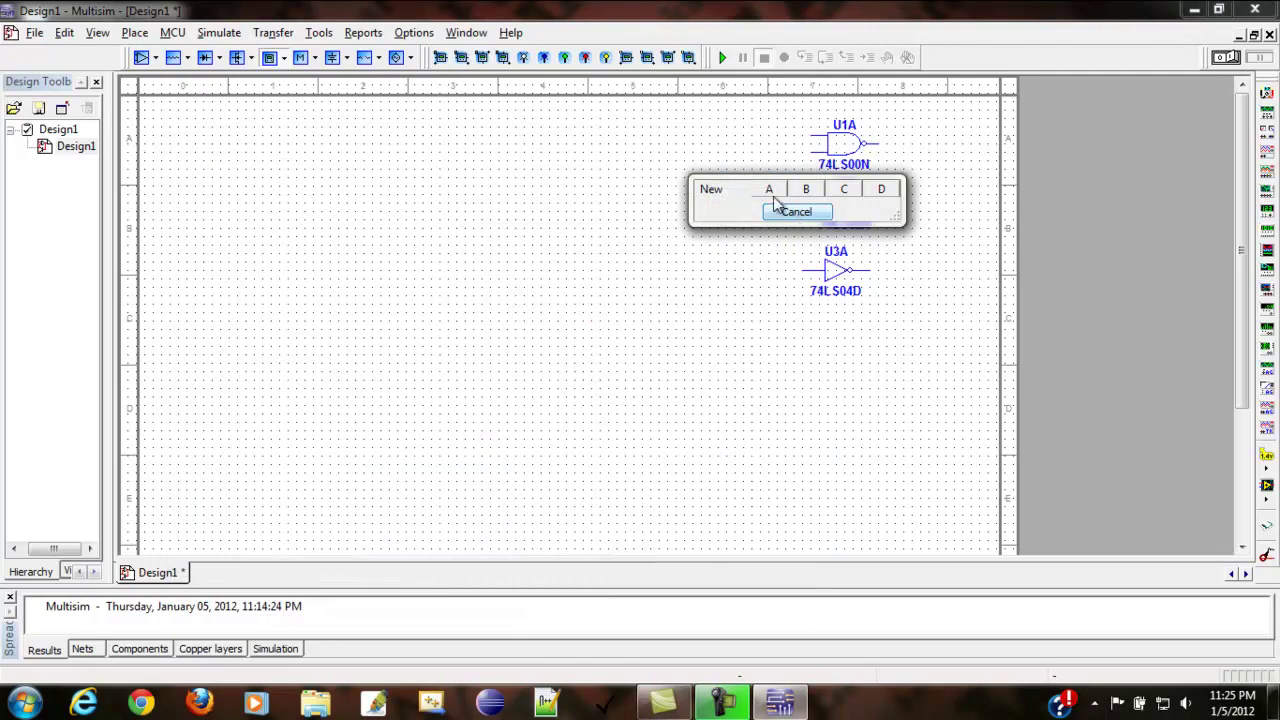
{"action": "left_click", "coordinate": [776, 211]}
Step: Drop the 74LS08N AND gate, U4A, below the inverter
{"action": "left_click", "coordinate": [812, 348]}
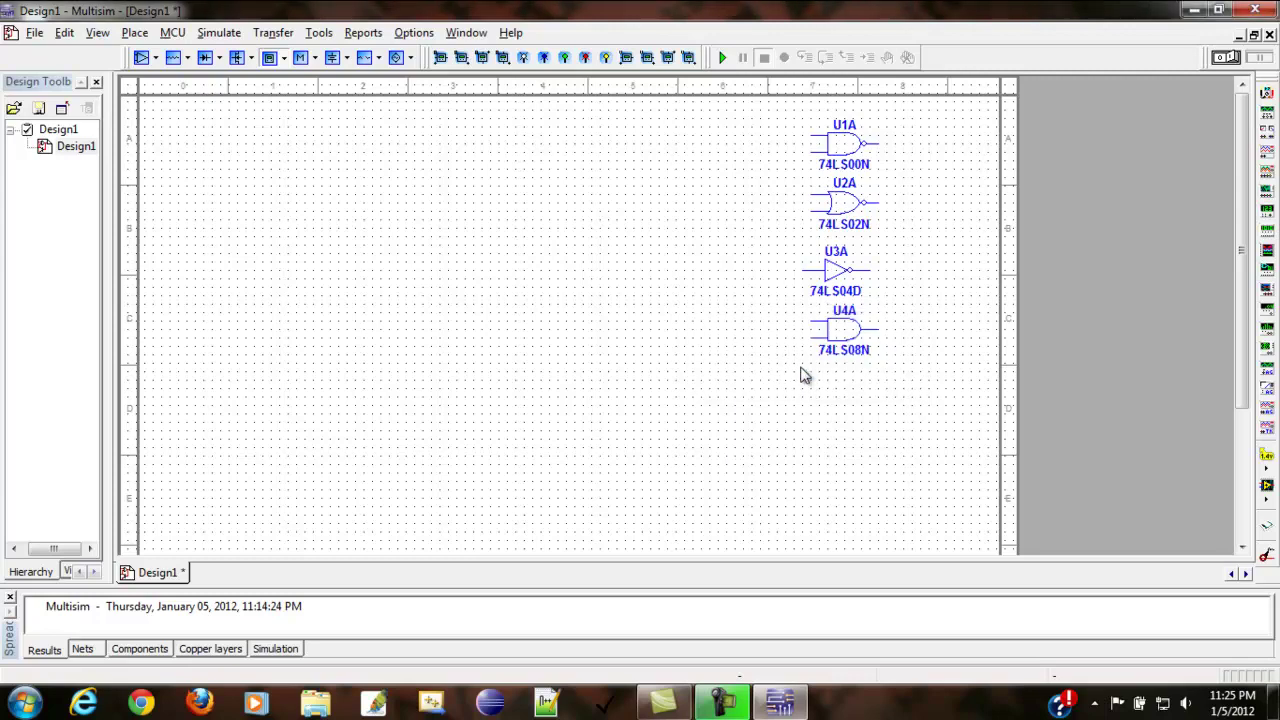
{"action": "left_click", "coordinate": [805, 371]}
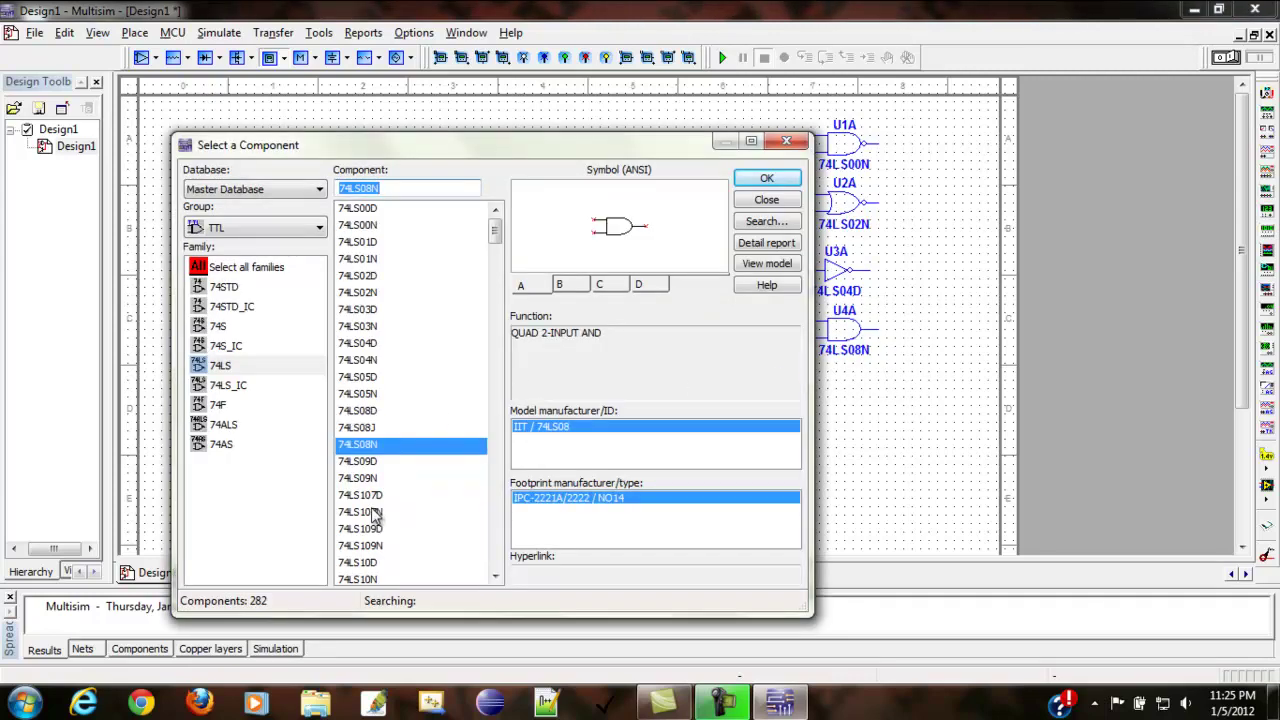
{"action": "scroll", "coordinate": [375, 513], "scroll_direction": "down", "scroll_amount": 3}
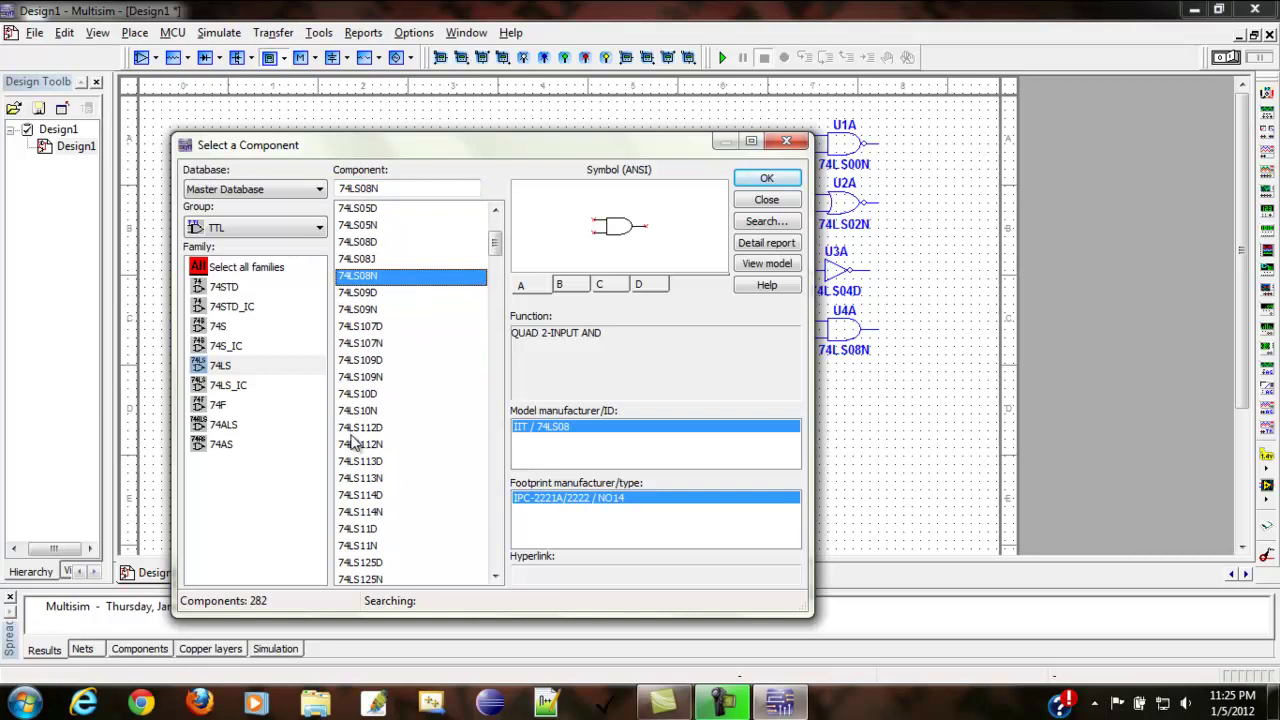
{"action": "scroll", "coordinate": [355, 442], "scroll_direction": "down", "scroll_amount": 12}
{"action": "scroll", "coordinate": [350, 433], "scroll_direction": "down", "scroll_amount": 15}
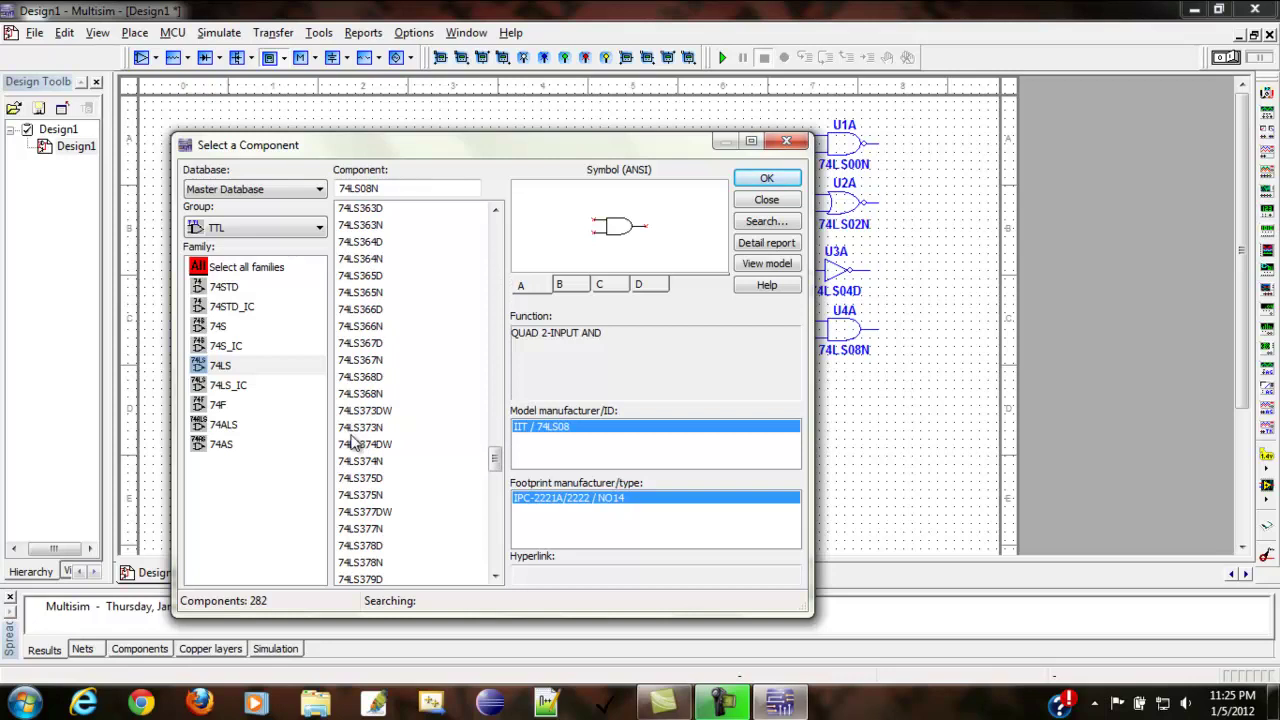
{"action": "scroll", "coordinate": [432, 275], "scroll_direction": "up", "scroll_amount": 6}
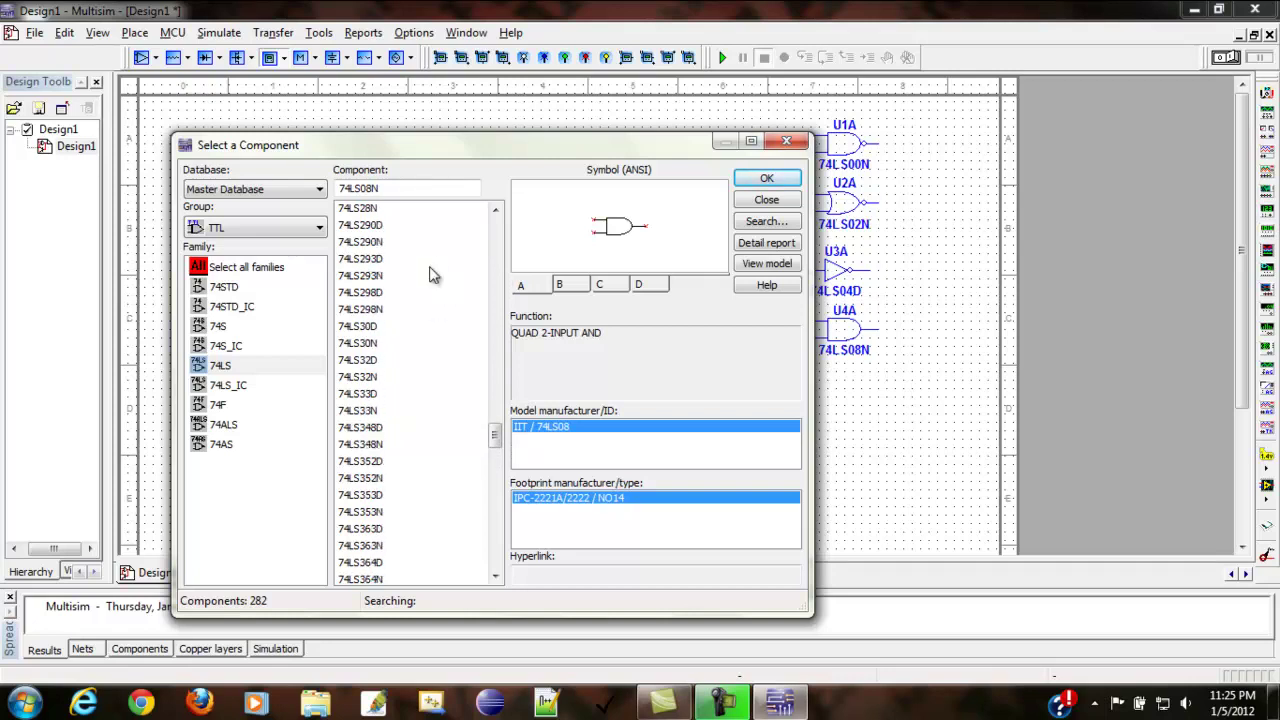
Step: Place a 74LS32N OR gate, U5A, below the AND gate
{"action": "left_click", "coordinate": [362, 378]}
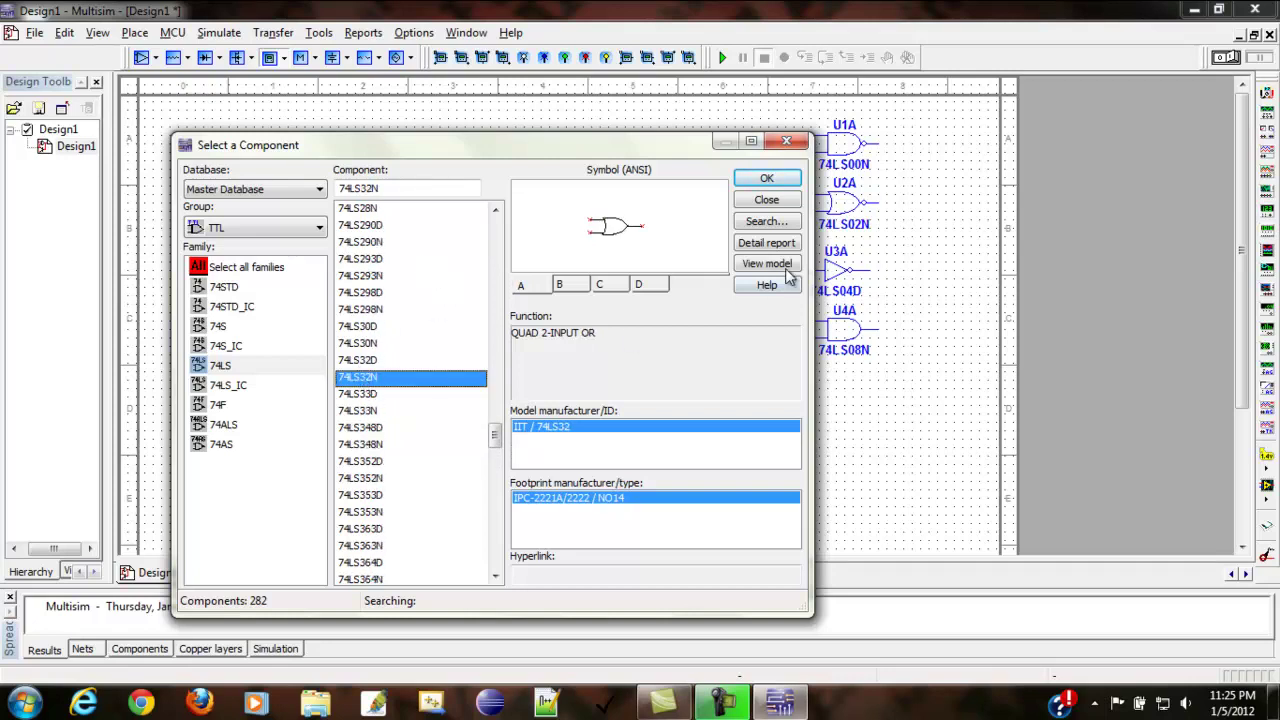
{"action": "left_click", "coordinate": [766, 182]}
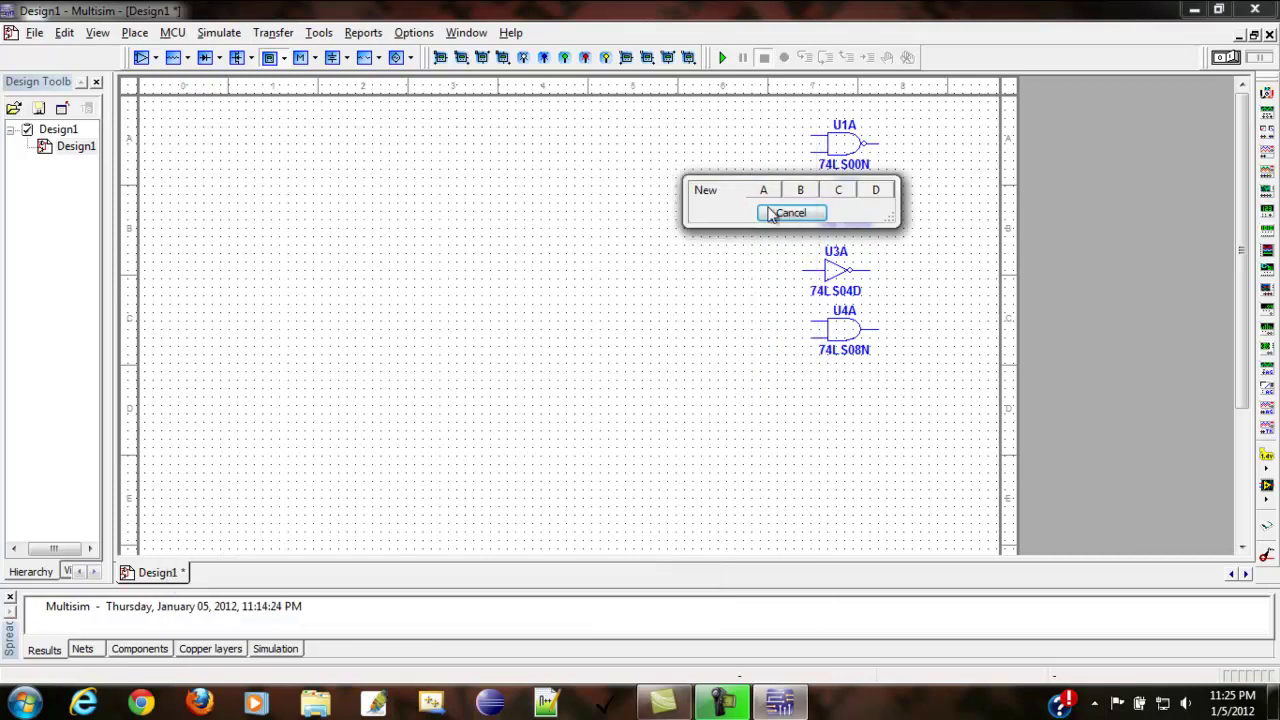
{"action": "left_click", "coordinate": [764, 191]}
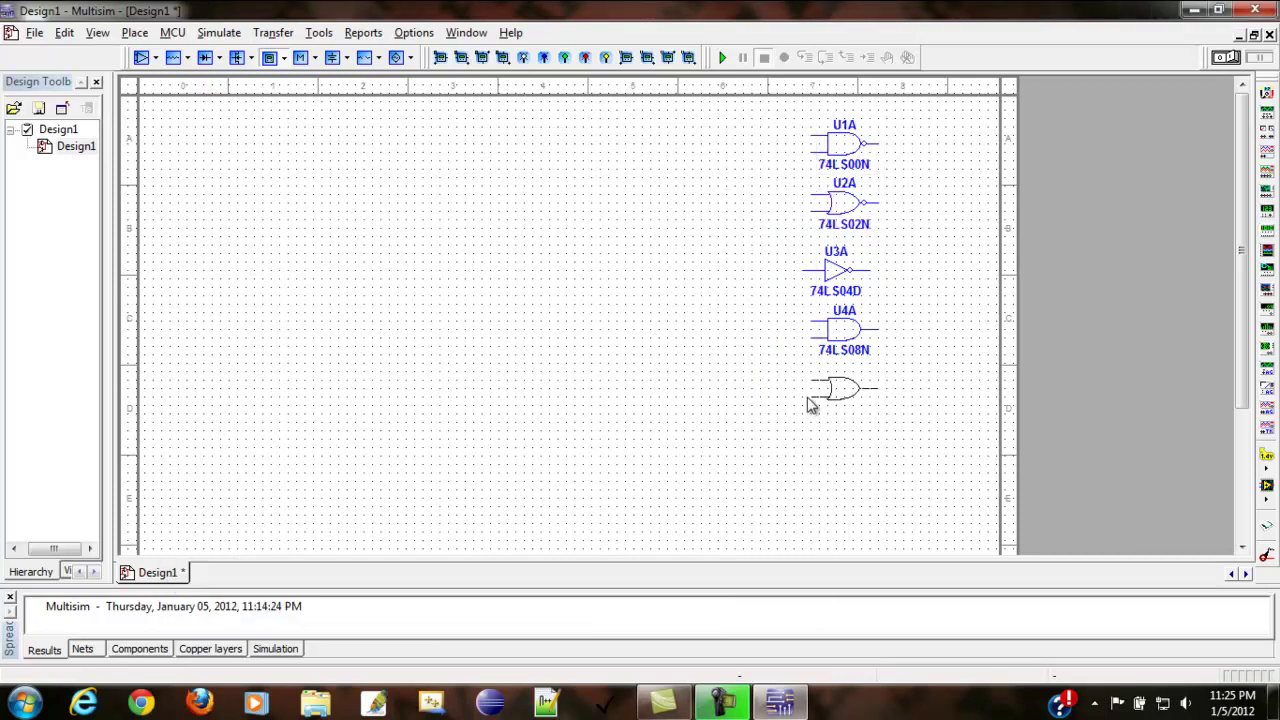
{"action": "left_click", "coordinate": [815, 404]}
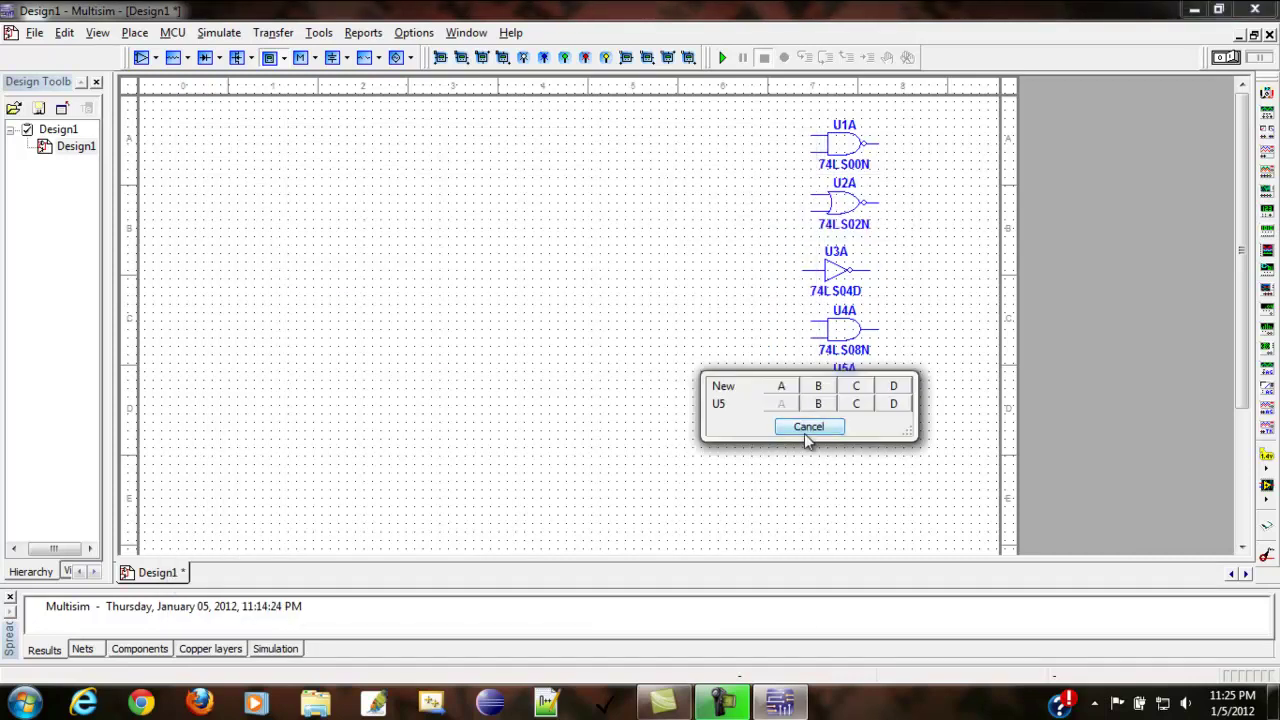
{"action": "left_click", "coordinate": [808, 427]}
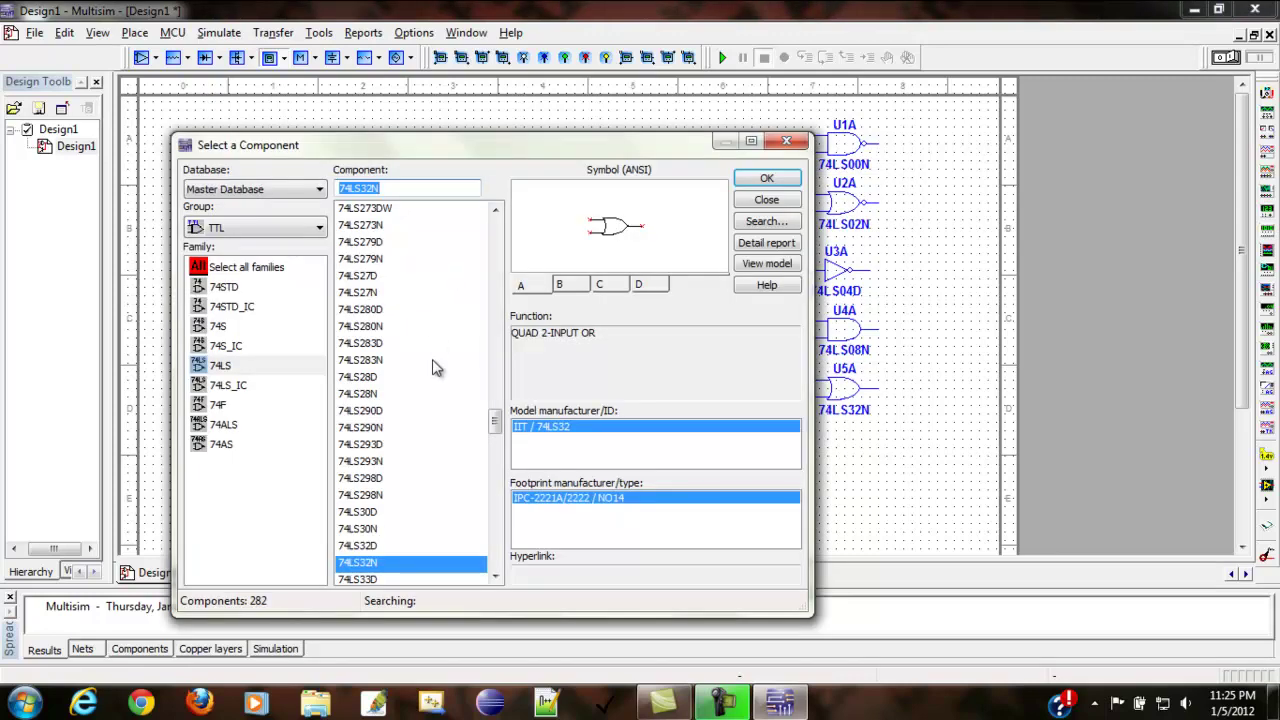
Step: Place section A of the 74LS86N XOR gate, U6A, below the OR gate
{"action": "scroll", "coordinate": [432, 367], "scroll_direction": "down", "scroll_amount": 20}
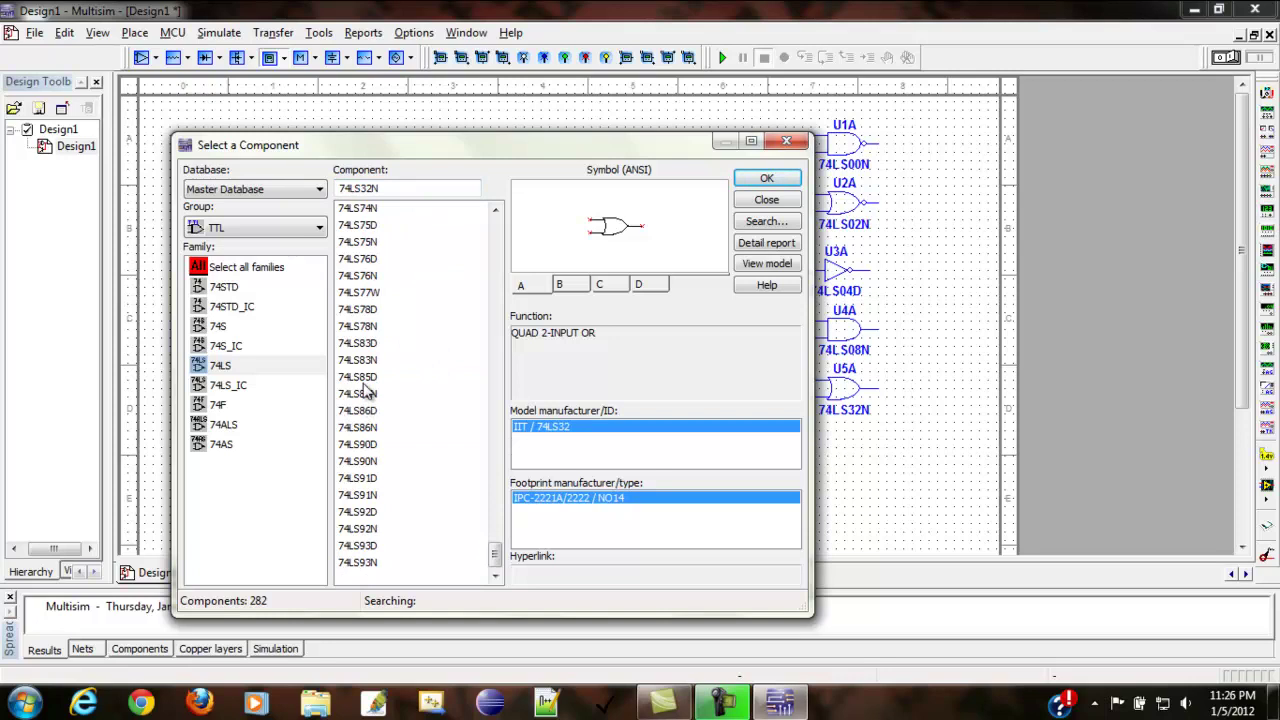
{"action": "left_click", "coordinate": [359, 431]}
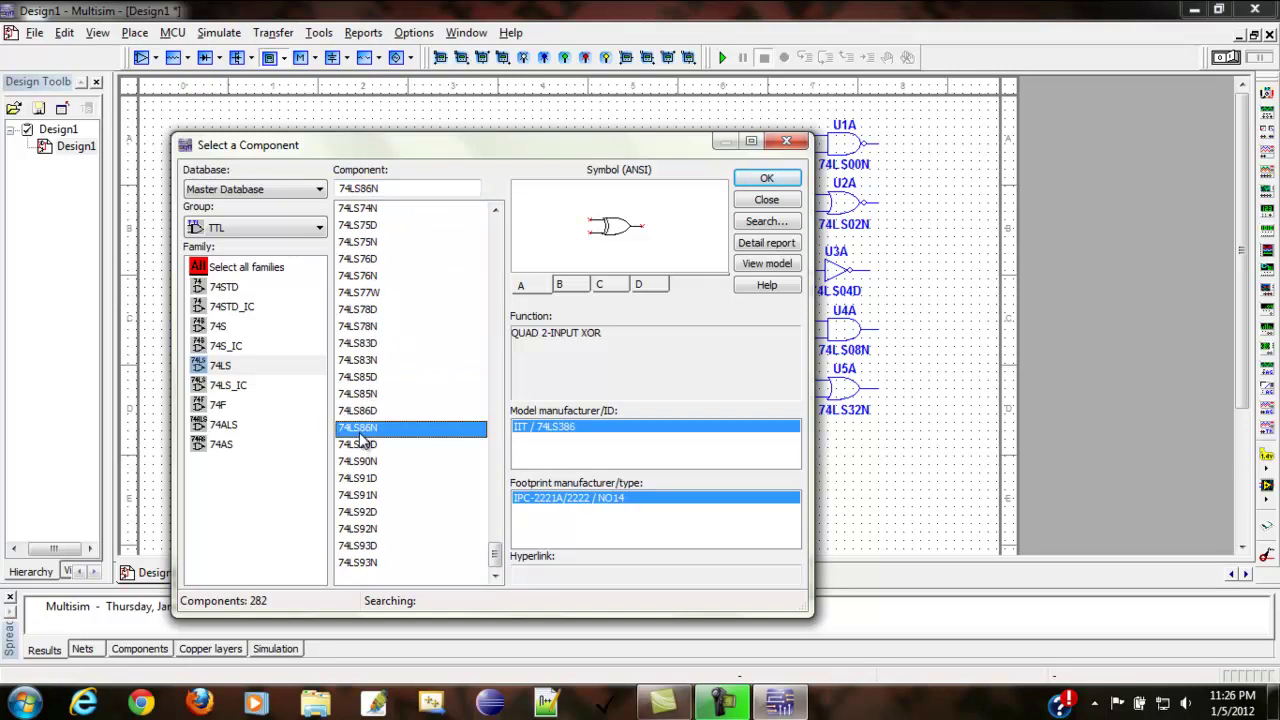
{"action": "left_click", "coordinate": [760, 182]}
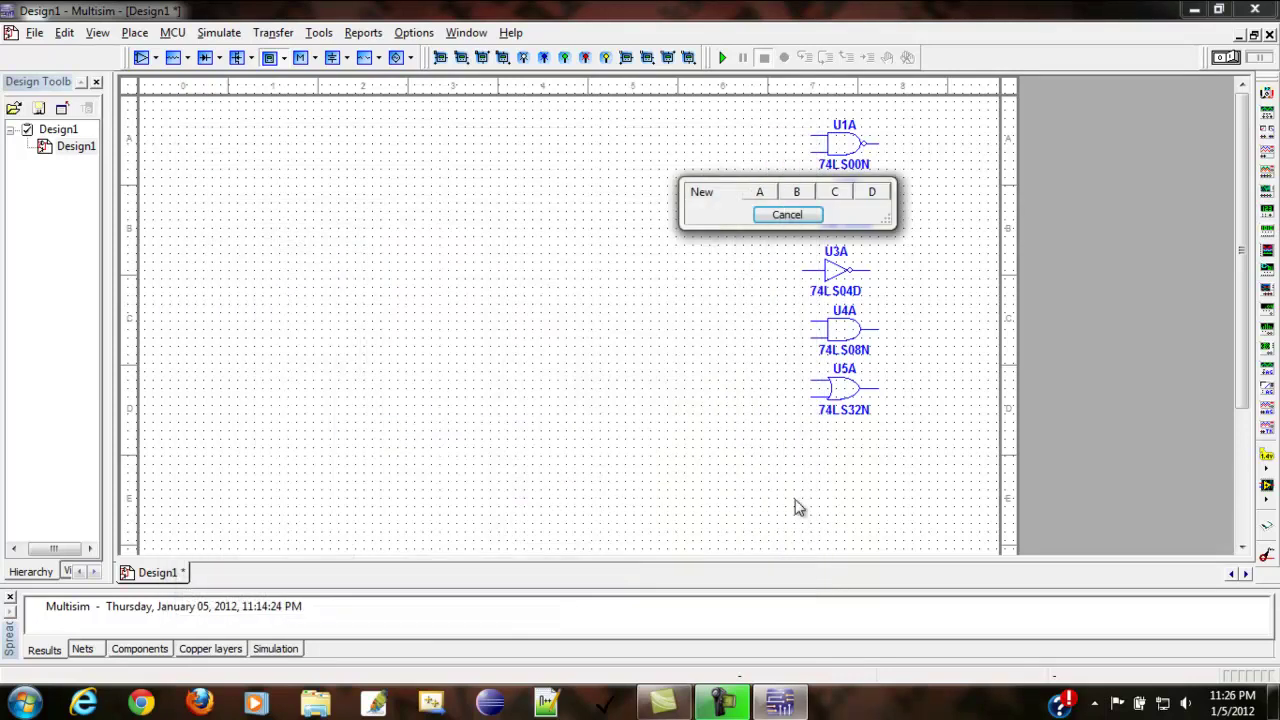
{"action": "left_click", "coordinate": [762, 195]}
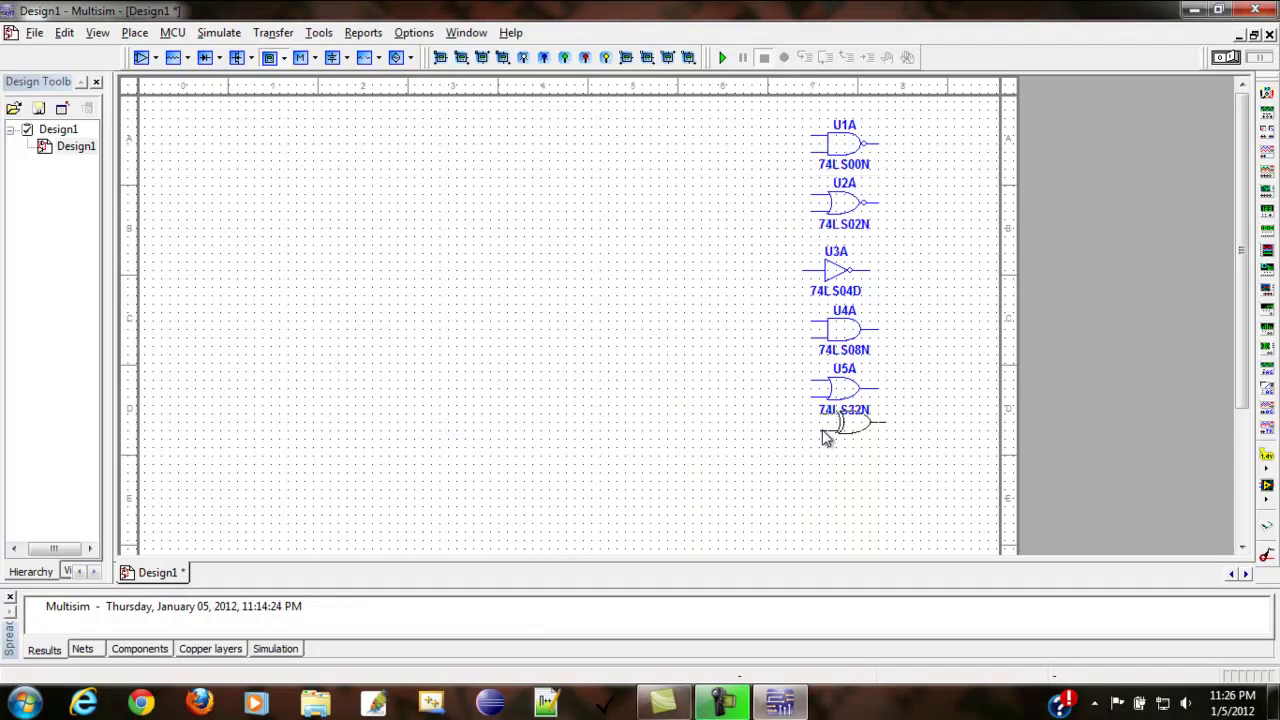
{"action": "left_click", "coordinate": [812, 468]}
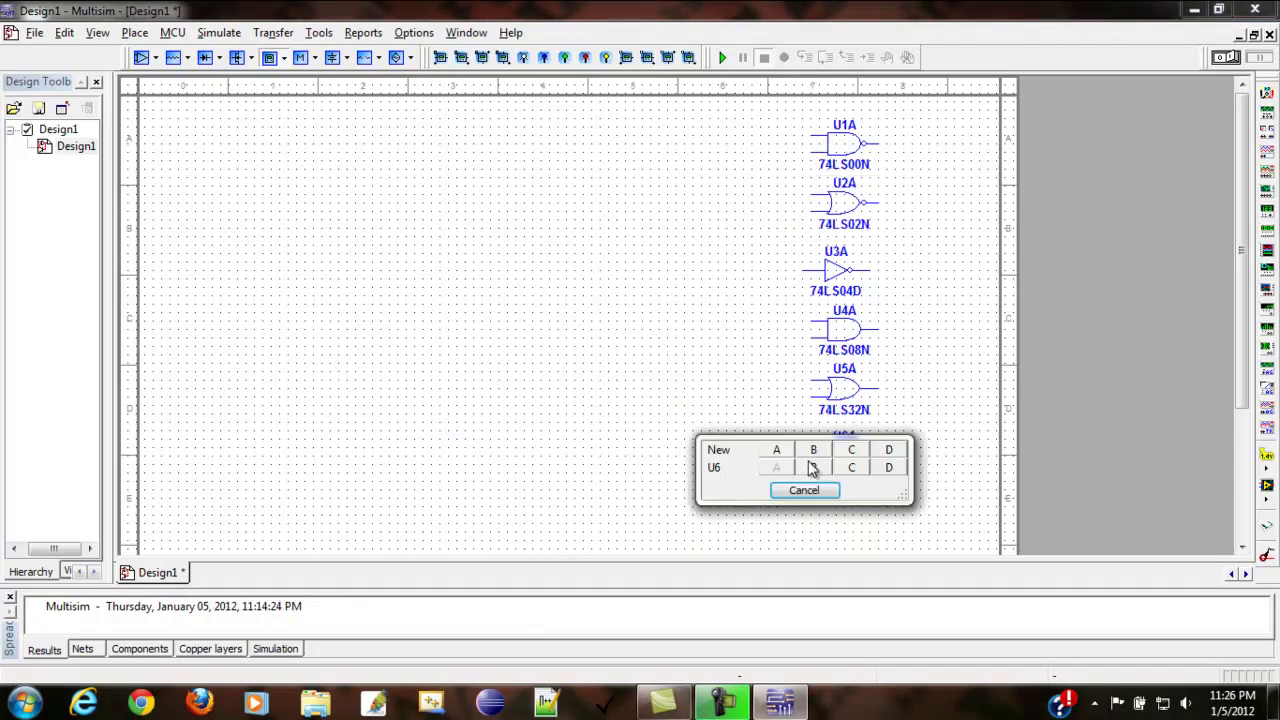
{"action": "left_click", "coordinate": [803, 490]}
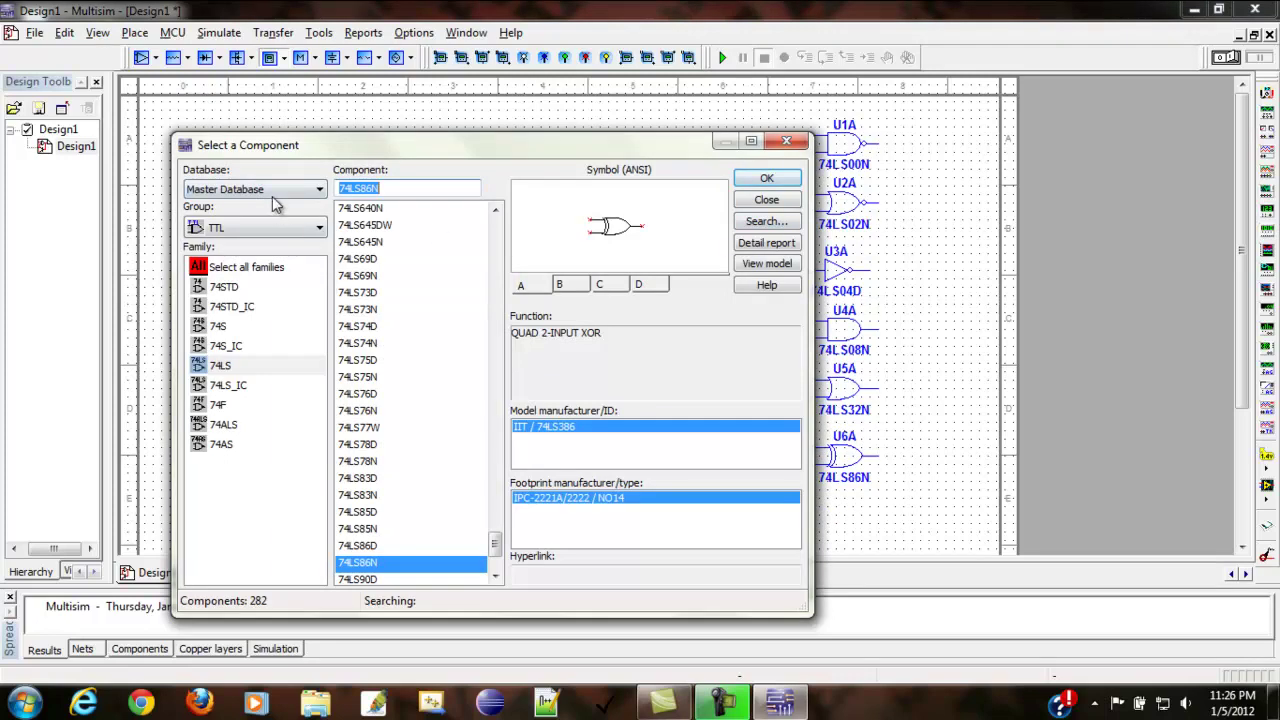
Step: Close the component picker
{"action": "left_click", "coordinate": [275, 226]}
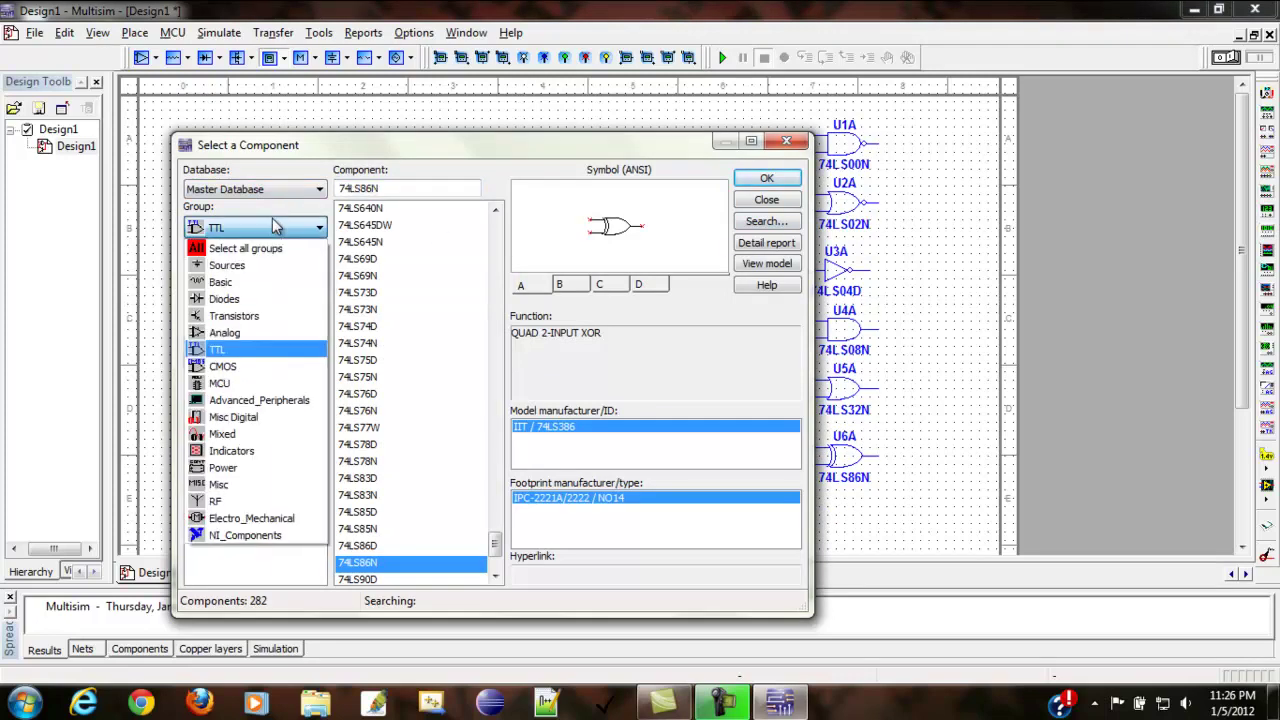
{"action": "left_click", "coordinate": [791, 200]}
{"action": "left_click", "coordinate": [791, 200]}
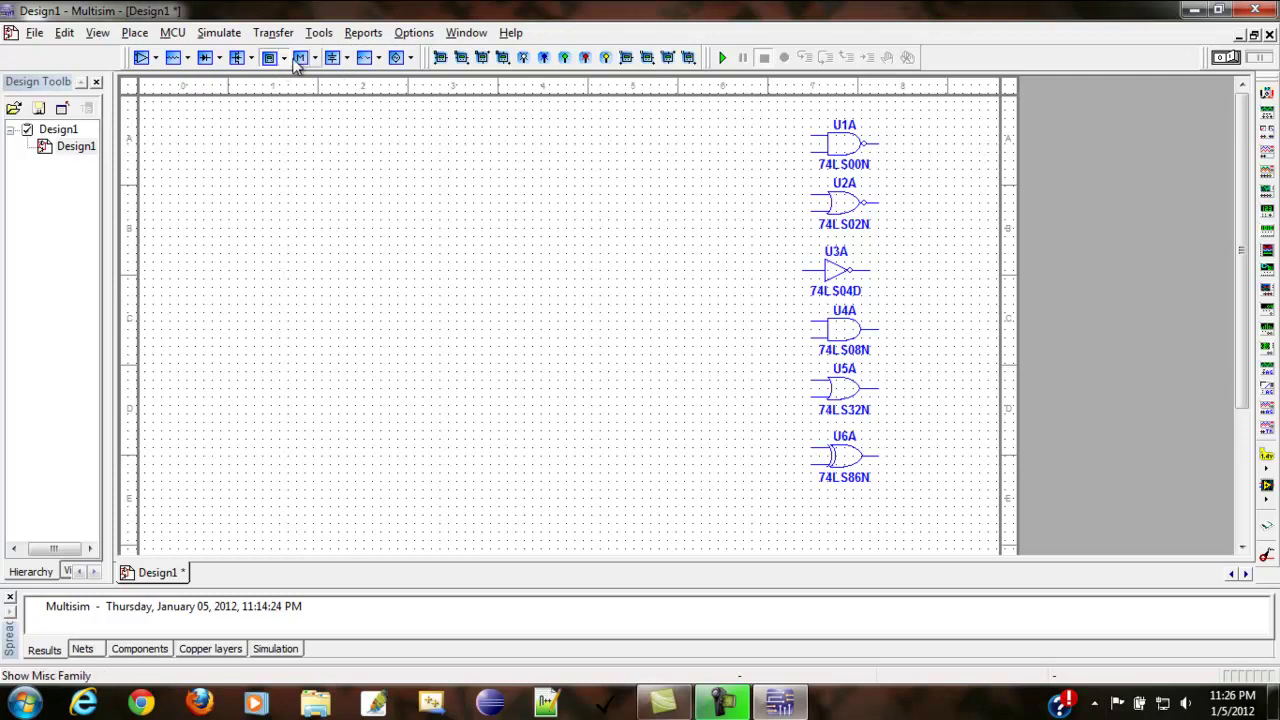
Step: Place a 5V TTL VCC supply at the upper left and accept the global connector warning
{"action": "left_click", "coordinate": [318, 59]}
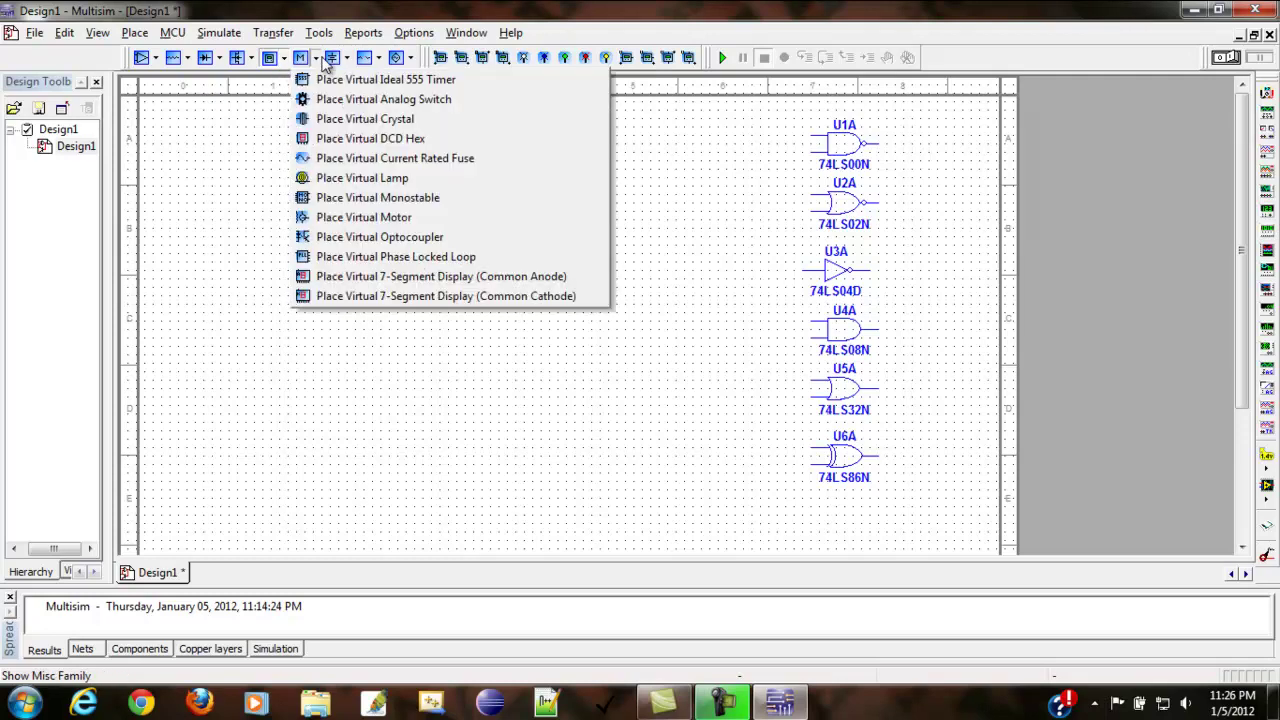
{"action": "left_click", "coordinate": [346, 58]}
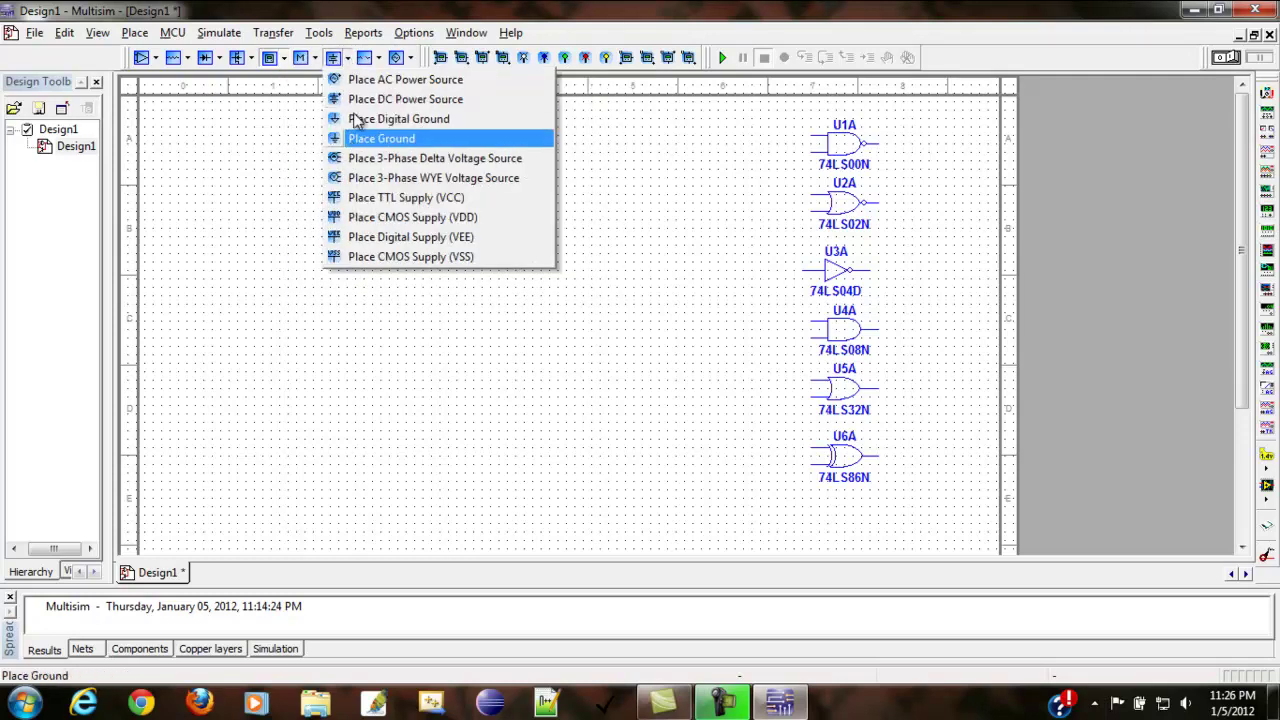
{"action": "left_click", "coordinate": [362, 199]}
{"action": "left_click", "coordinate": [239, 134]}
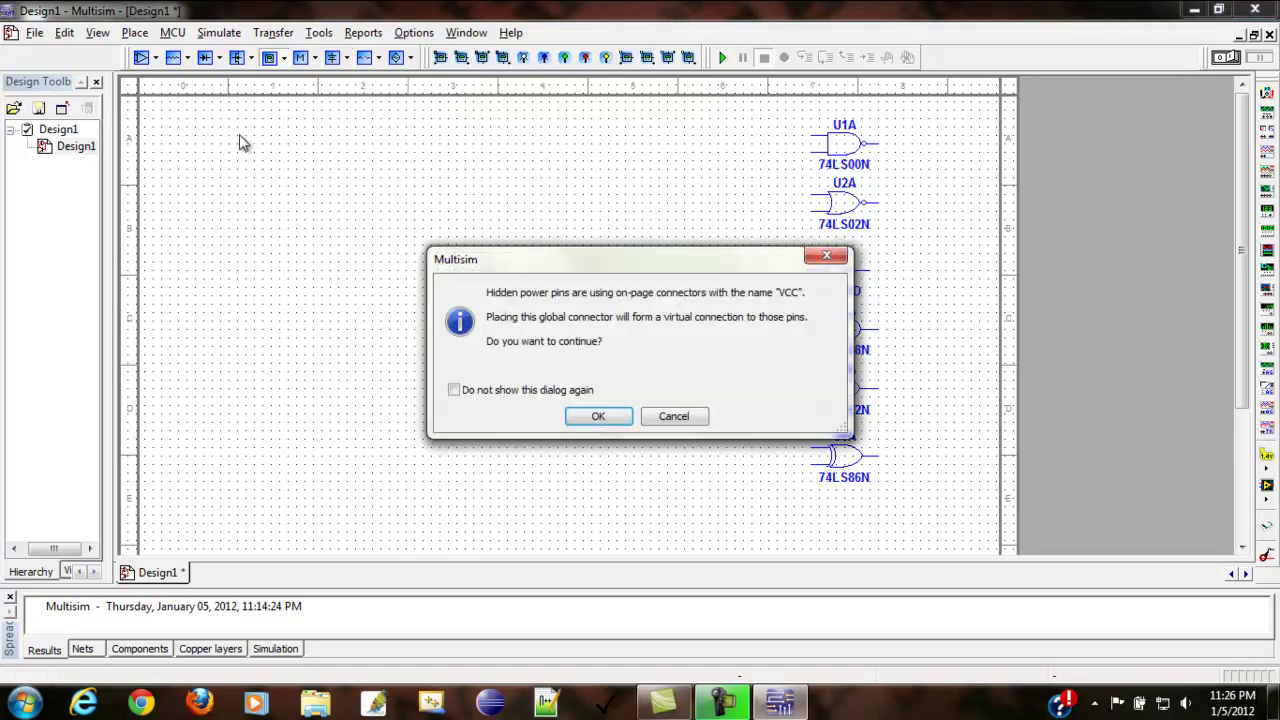
{"action": "left_click", "coordinate": [600, 416]}
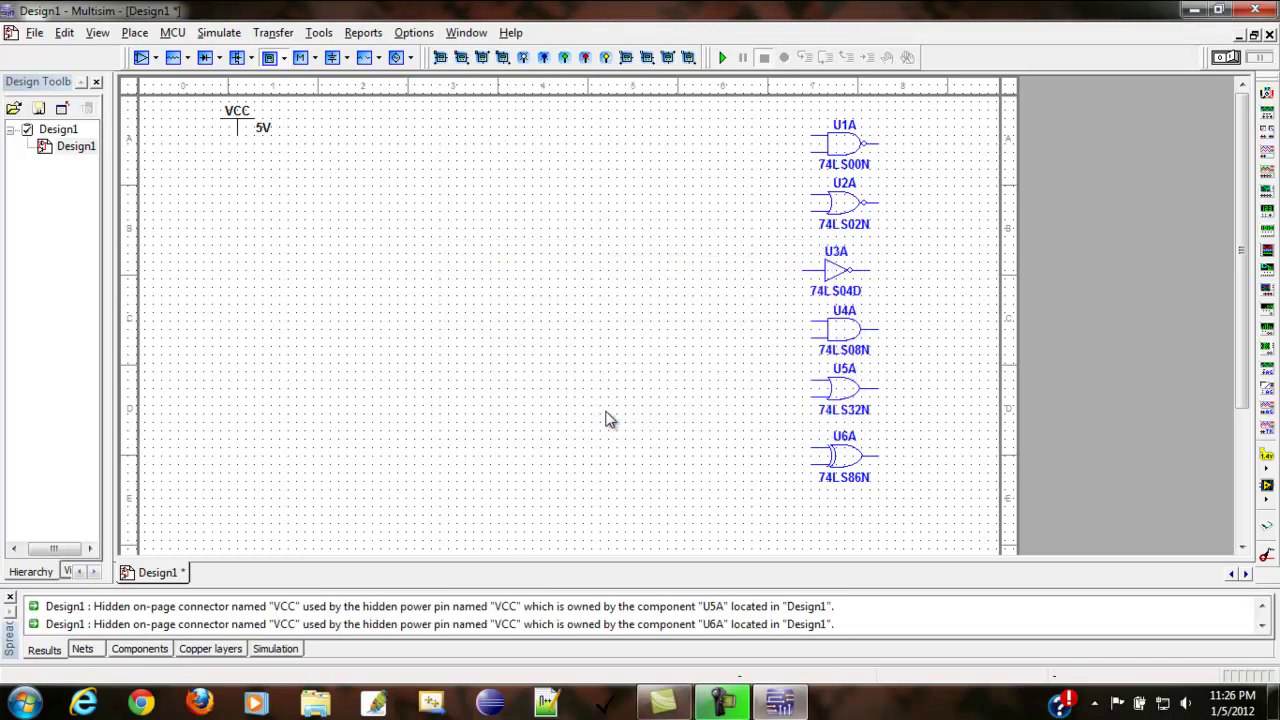
Step: Pick a ground symbol from the power sources list to place
{"action": "left_click", "coordinate": [370, 60]}
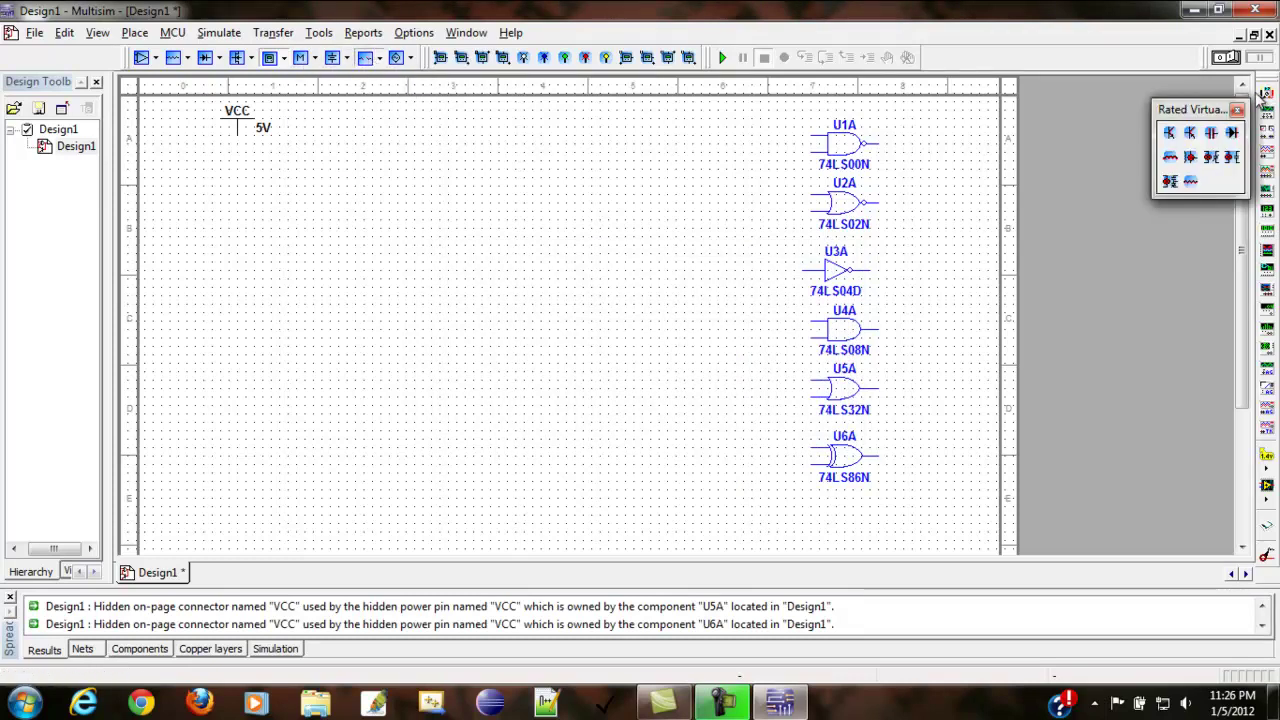
{"action": "left_click", "coordinate": [1238, 110]}
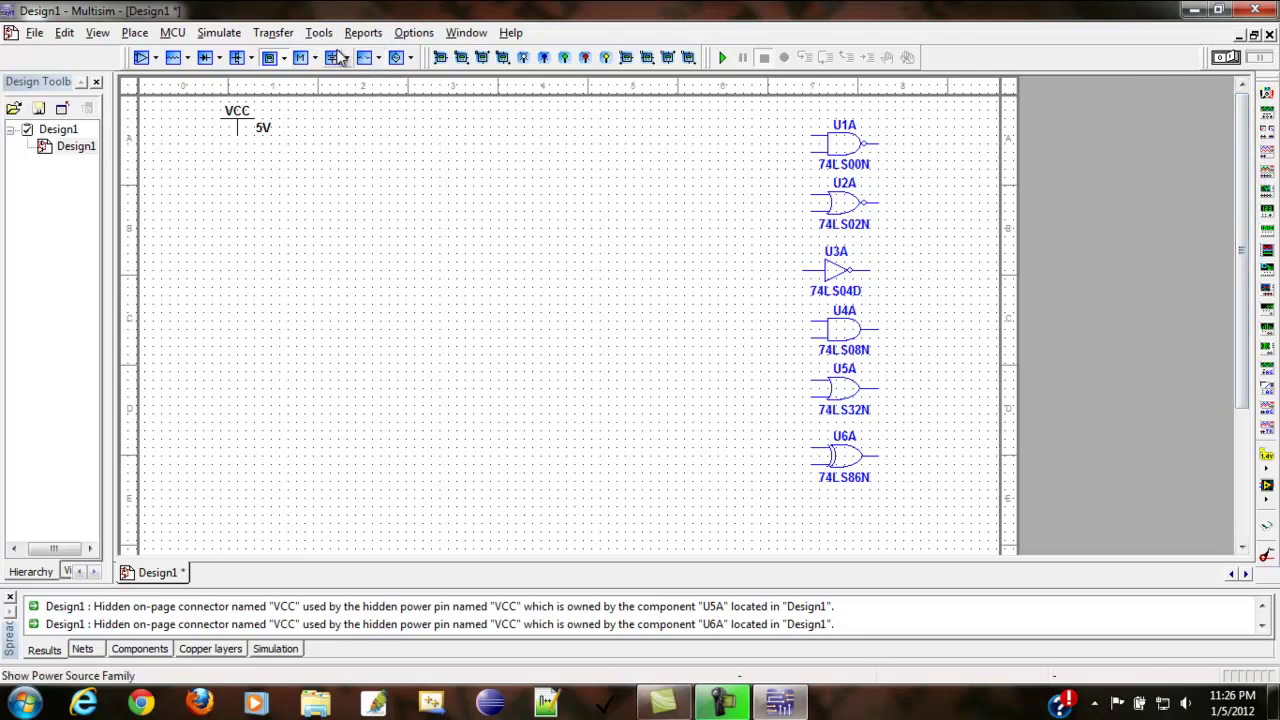
{"action": "left_click", "coordinate": [300, 57]}
{"action": "left_click", "coordinate": [334, 57]}
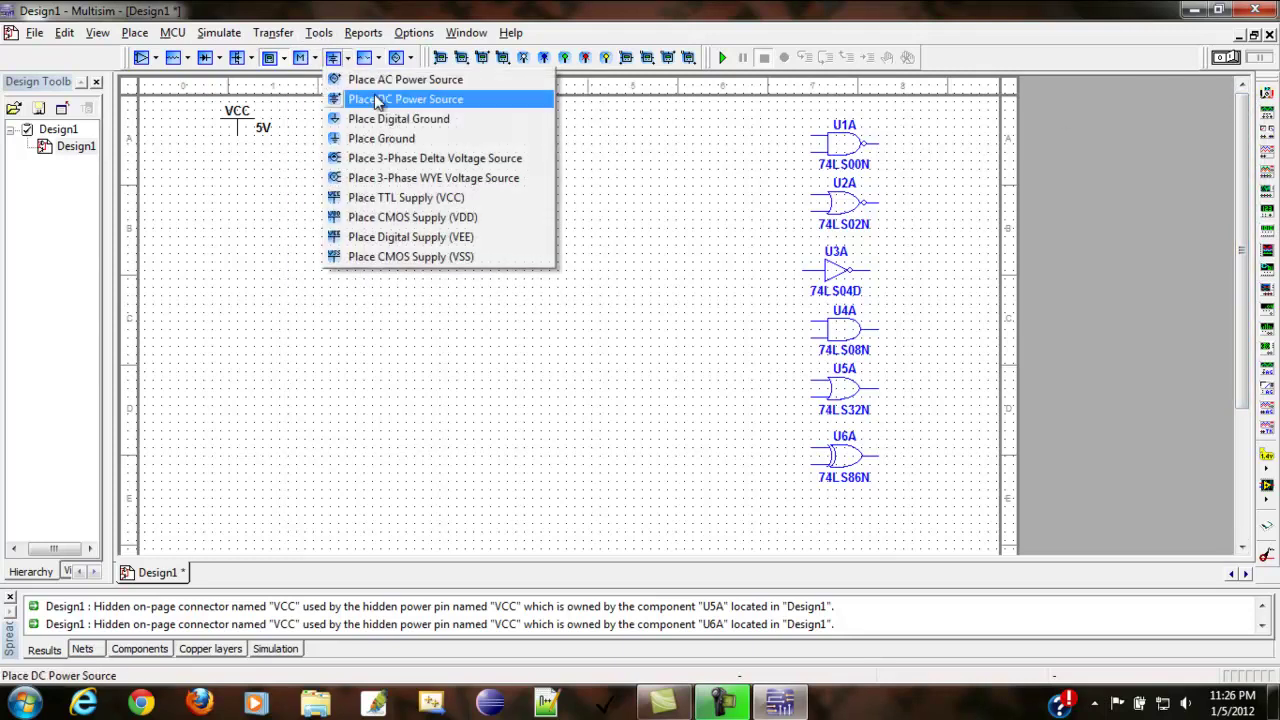
{"action": "left_click", "coordinate": [370, 140]}
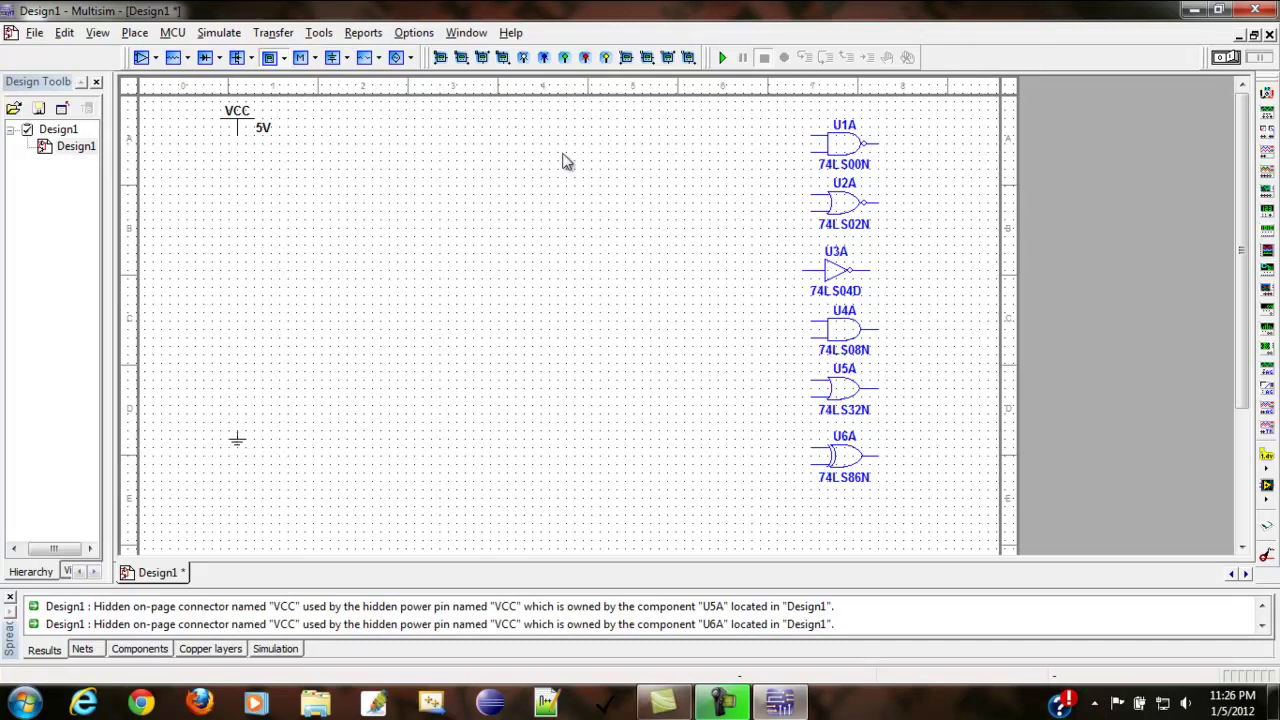
Step: Place SPDT switches S1 and S2 from the Basic group, stacked below the VCC supply
{"action": "left_click", "coordinate": [135, 32]}
{"action": "left_click", "coordinate": [175, 55]}
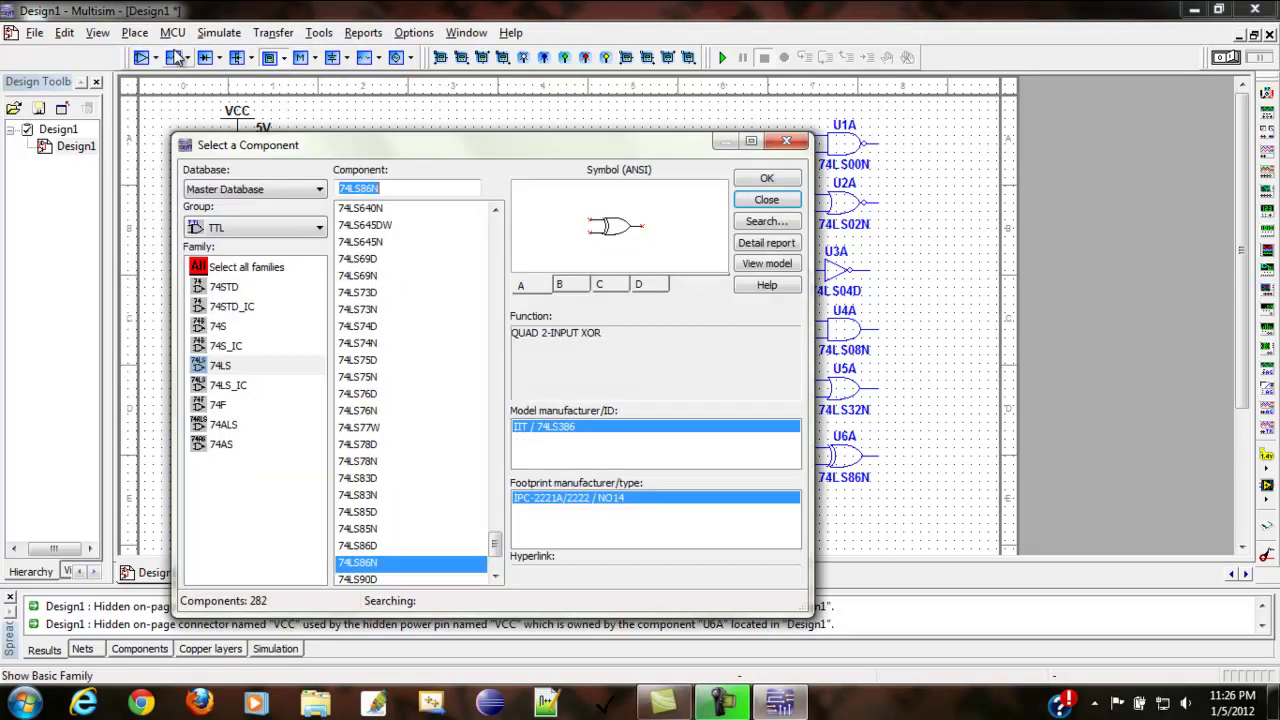
{"action": "left_click", "coordinate": [237, 227]}
{"action": "left_click", "coordinate": [222, 283]}
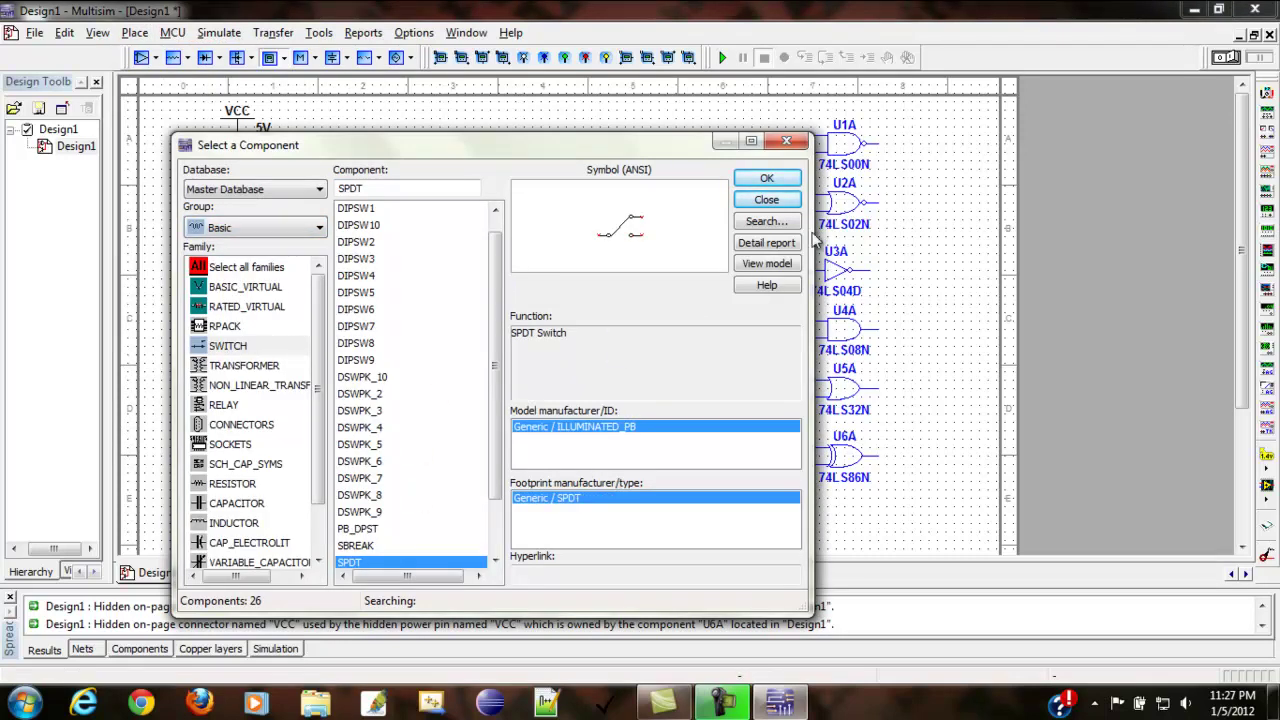
{"action": "left_click", "coordinate": [766, 178]}
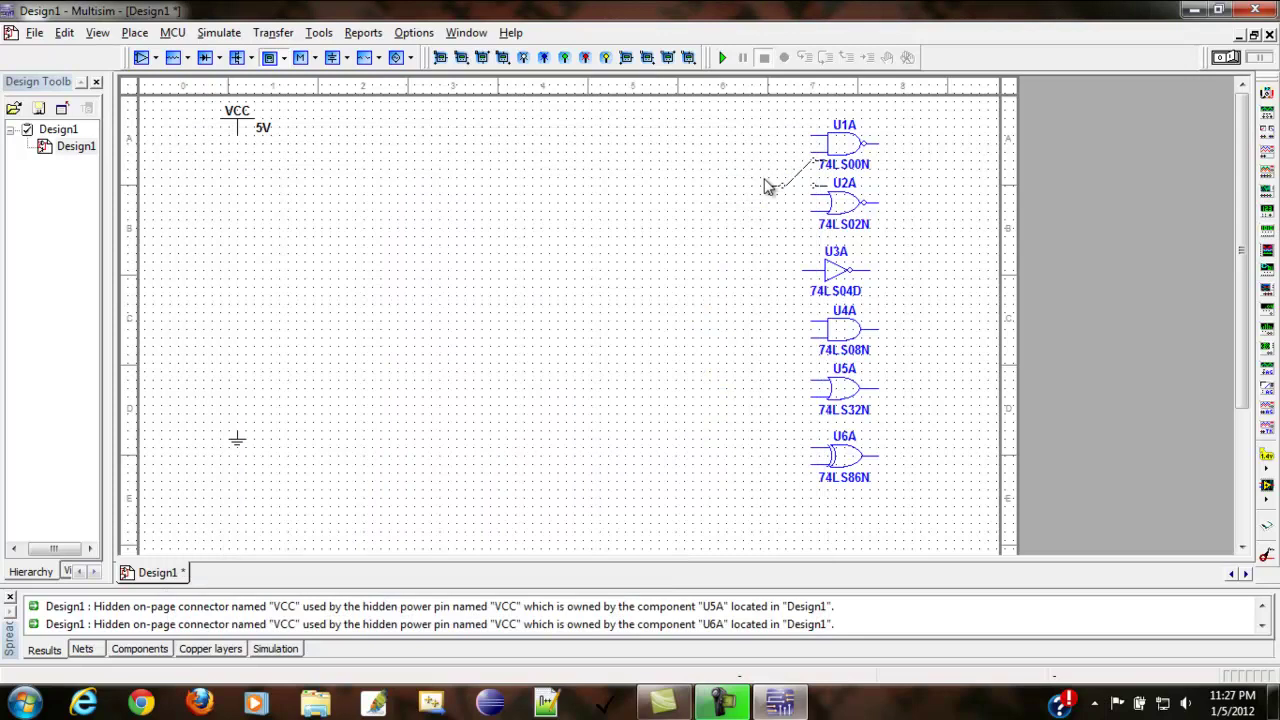
{"action": "left_click", "coordinate": [370, 192]}
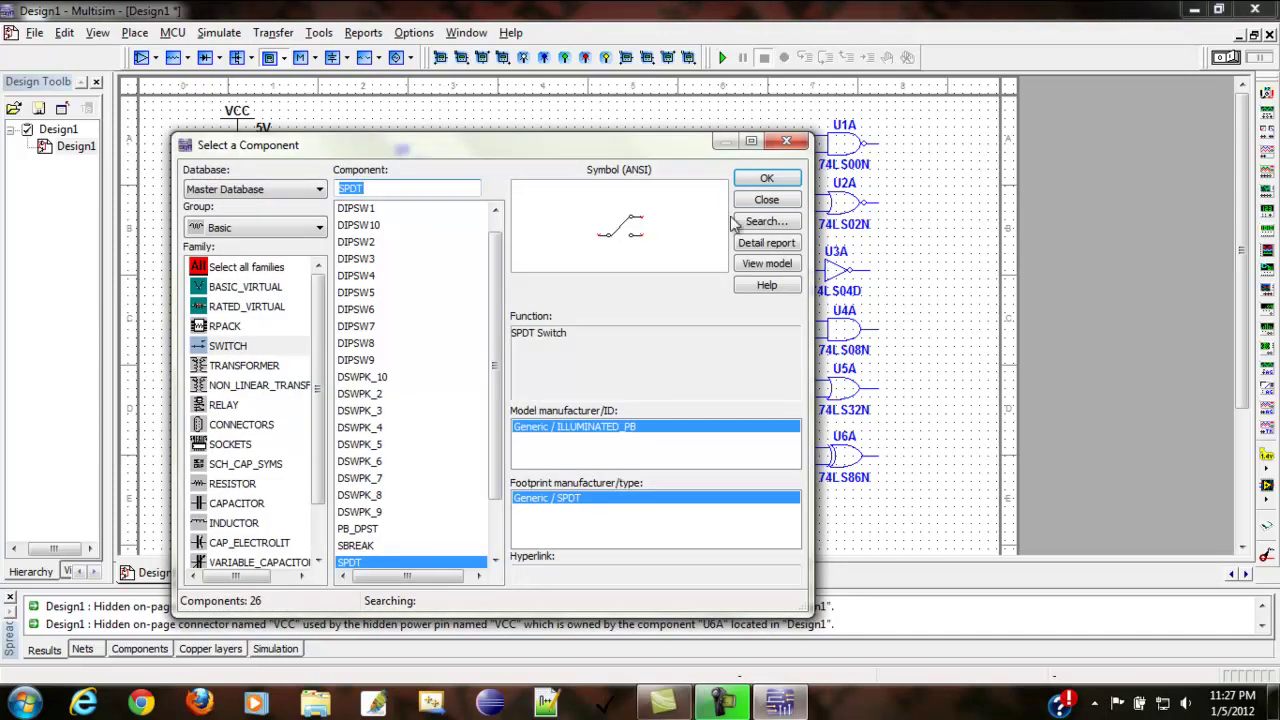
{"action": "left_click", "coordinate": [768, 200]}
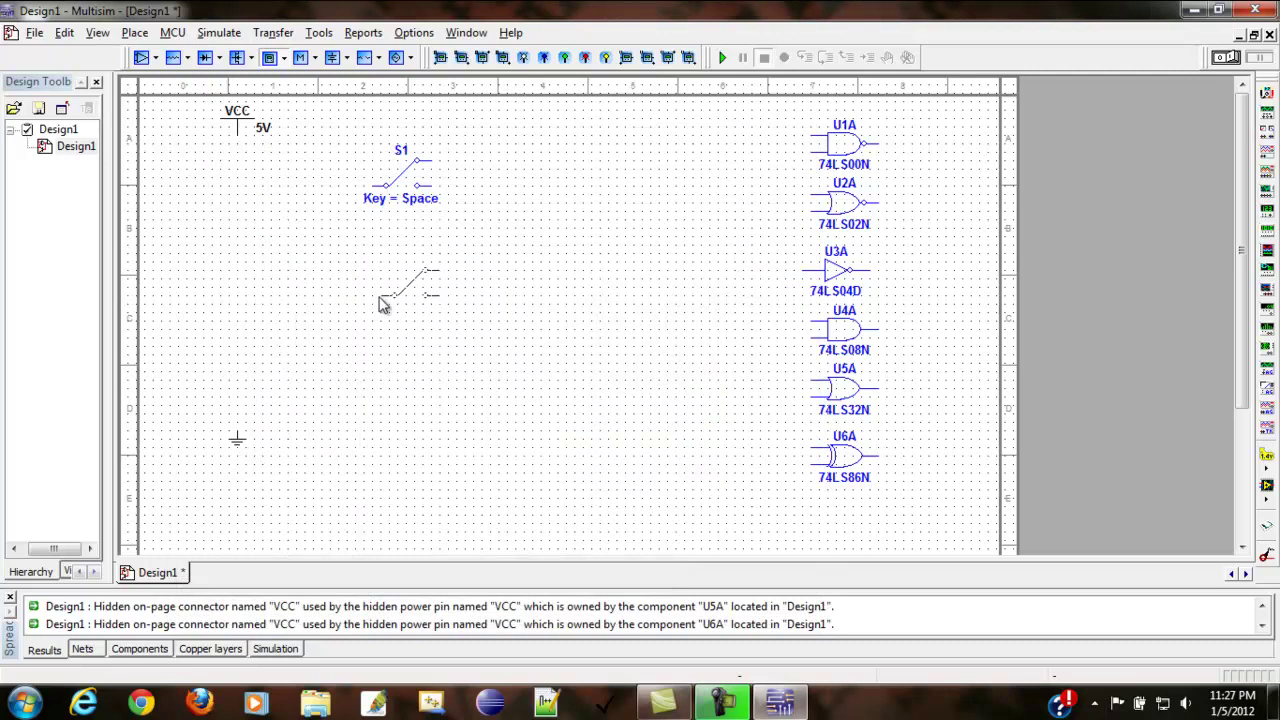
{"action": "left_click", "coordinate": [370, 343]}
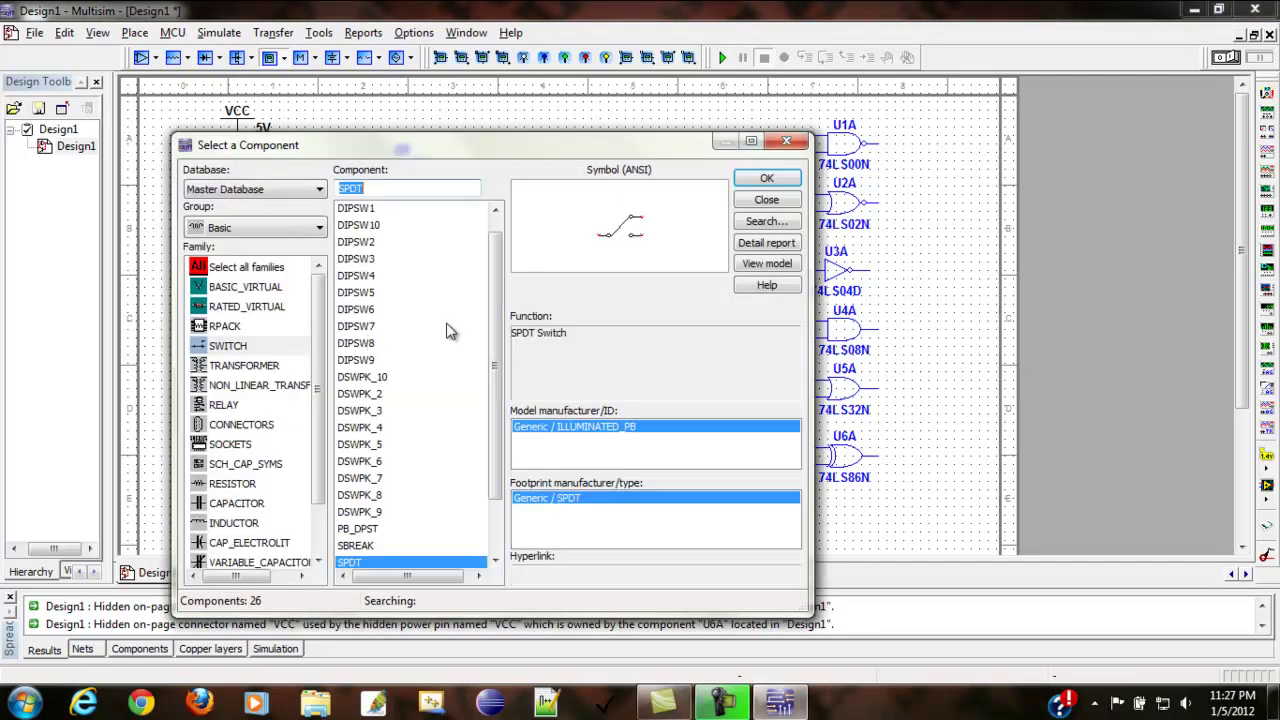
{"action": "left_click", "coordinate": [784, 145]}
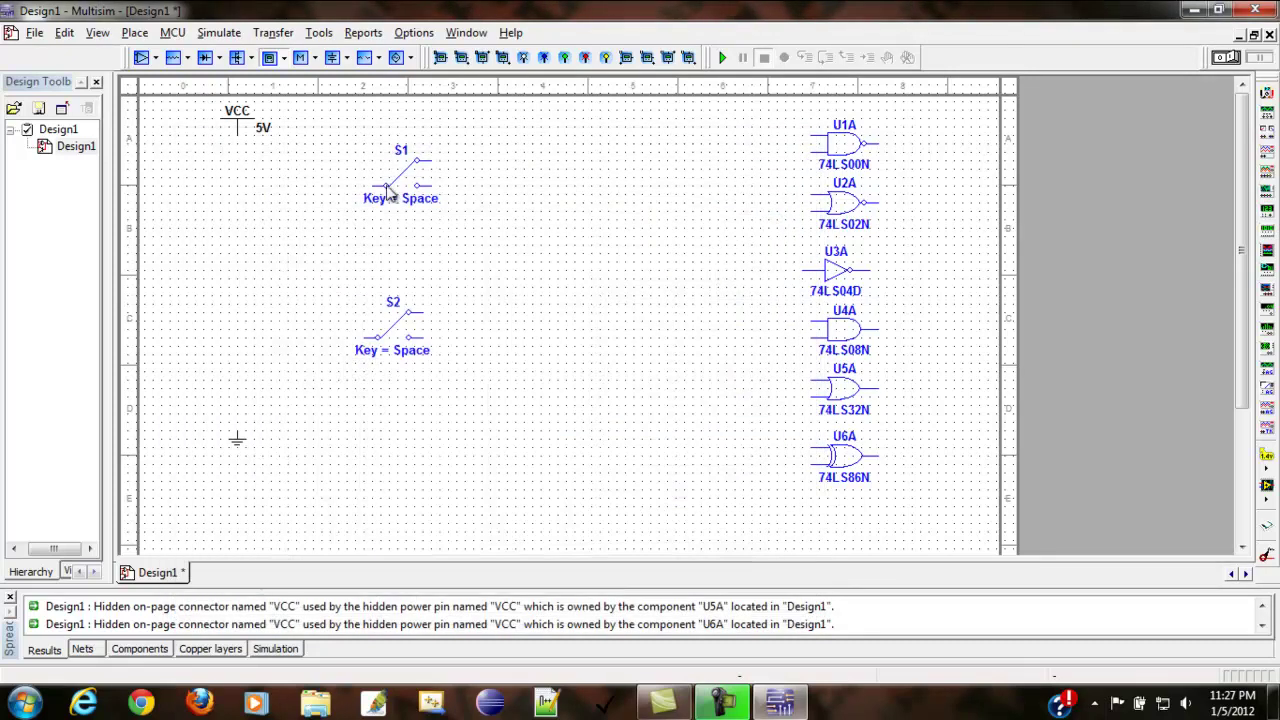
{"action": "left_click", "coordinate": [405, 188]}
Step: Flip switches S1 and S2 horizontally, then start a wire from the VCC supply
{"action": "left_click", "coordinate": [440, 194]}
{"action": "right_click", "coordinate": [399, 307]}
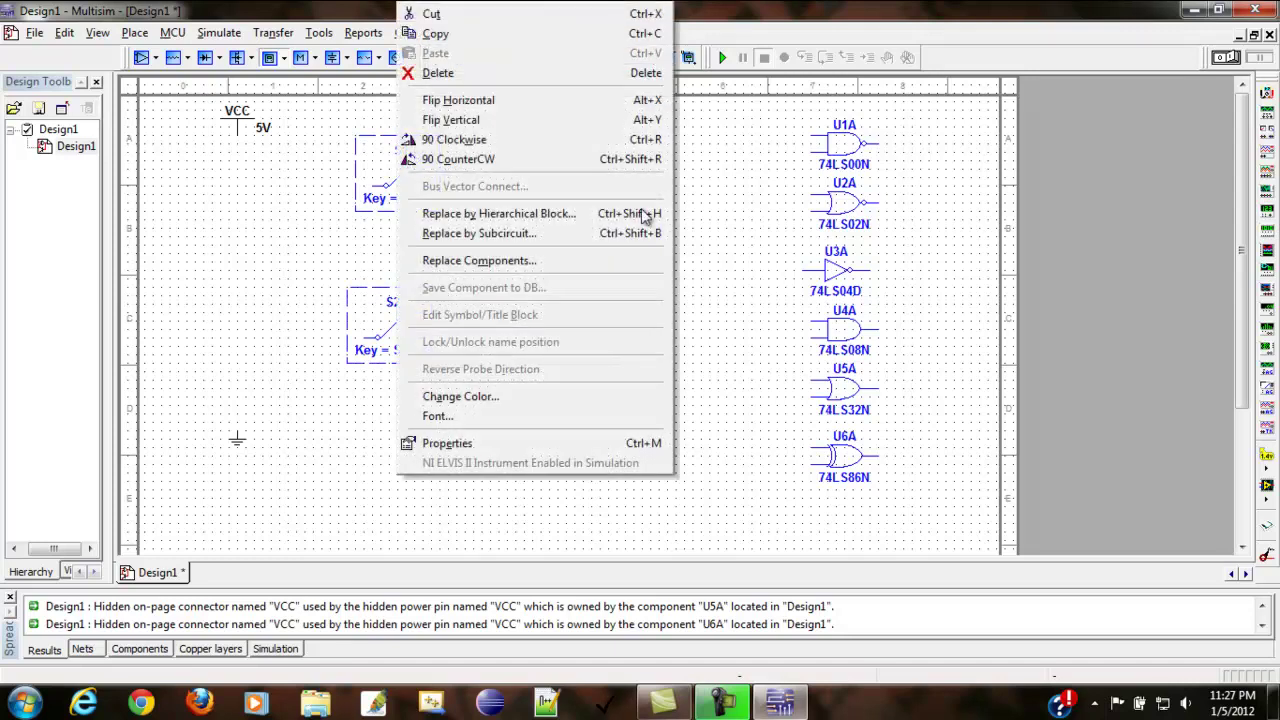
{"action": "left_click", "coordinate": [535, 121]}
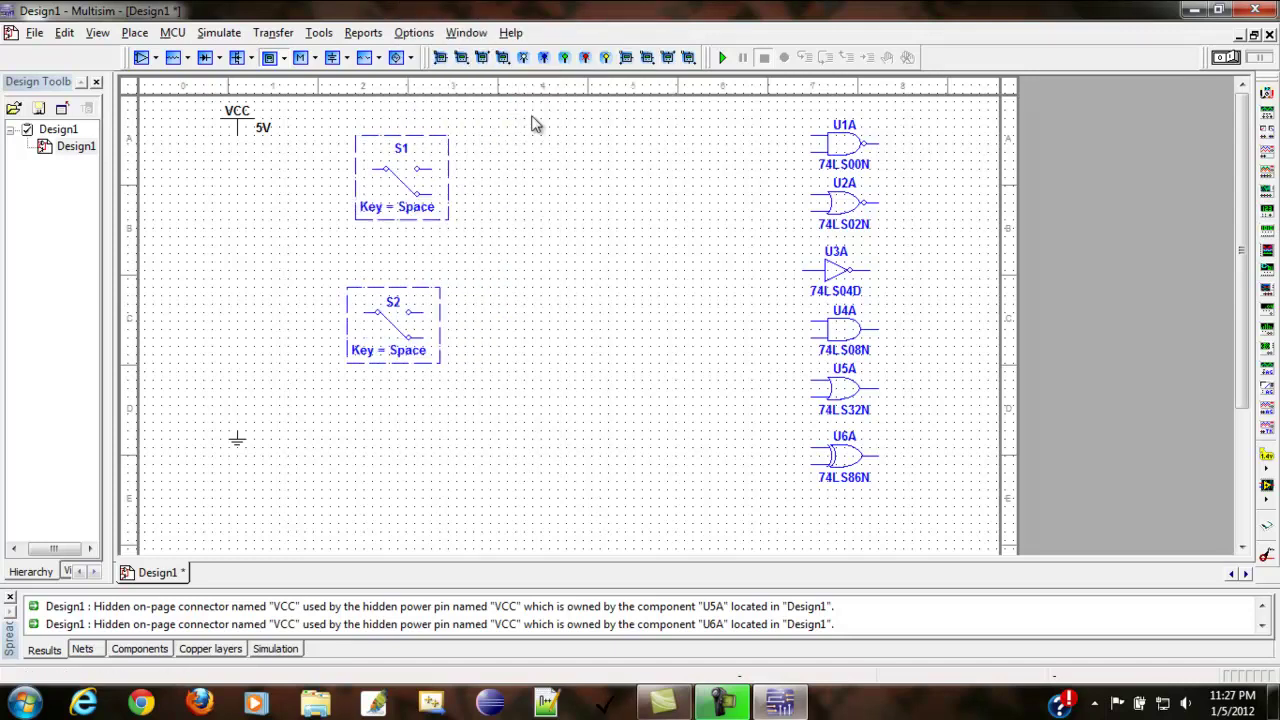
{"action": "right_click", "coordinate": [426, 196]}
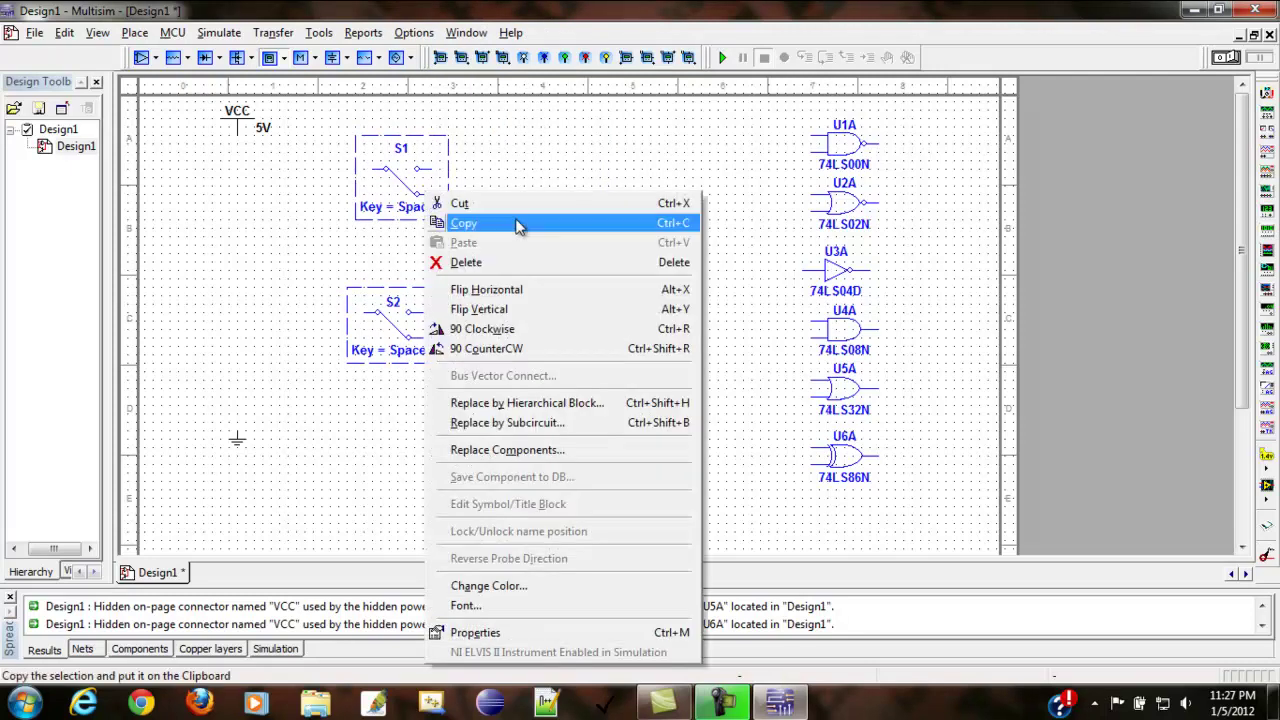
{"action": "left_click", "coordinate": [488, 289]}
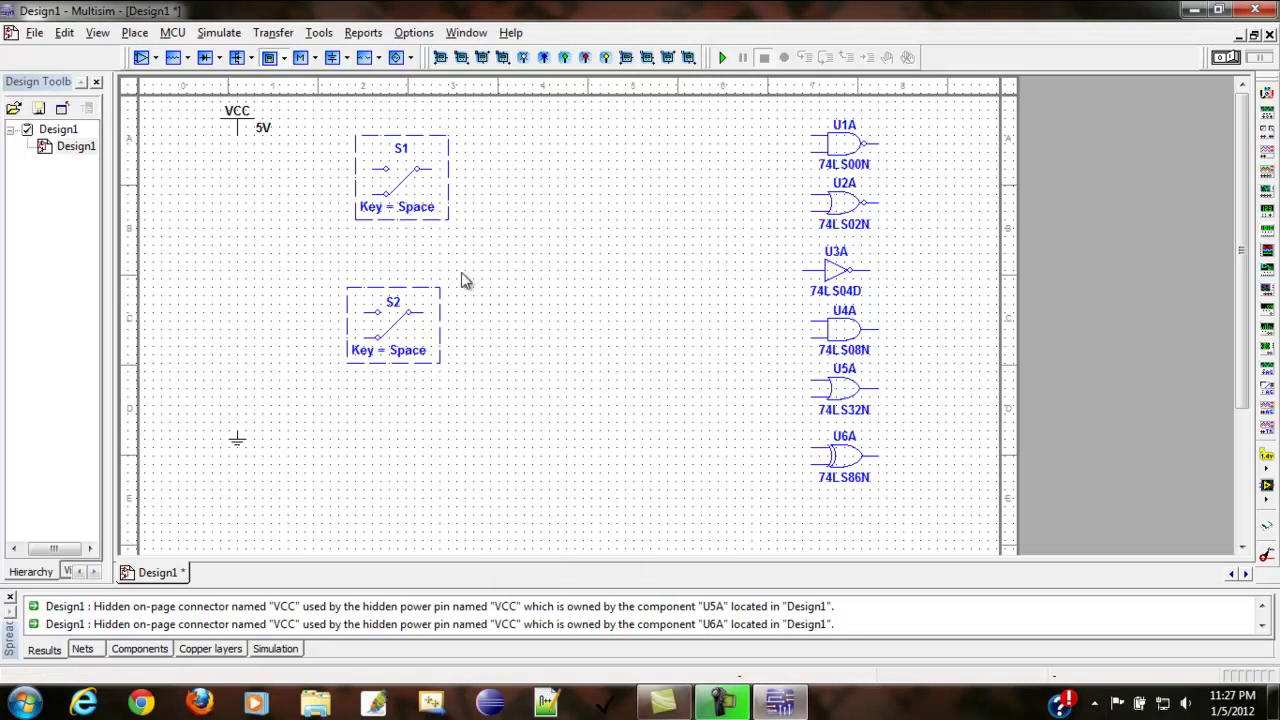
{"action": "left_click", "coordinate": [465, 280]}
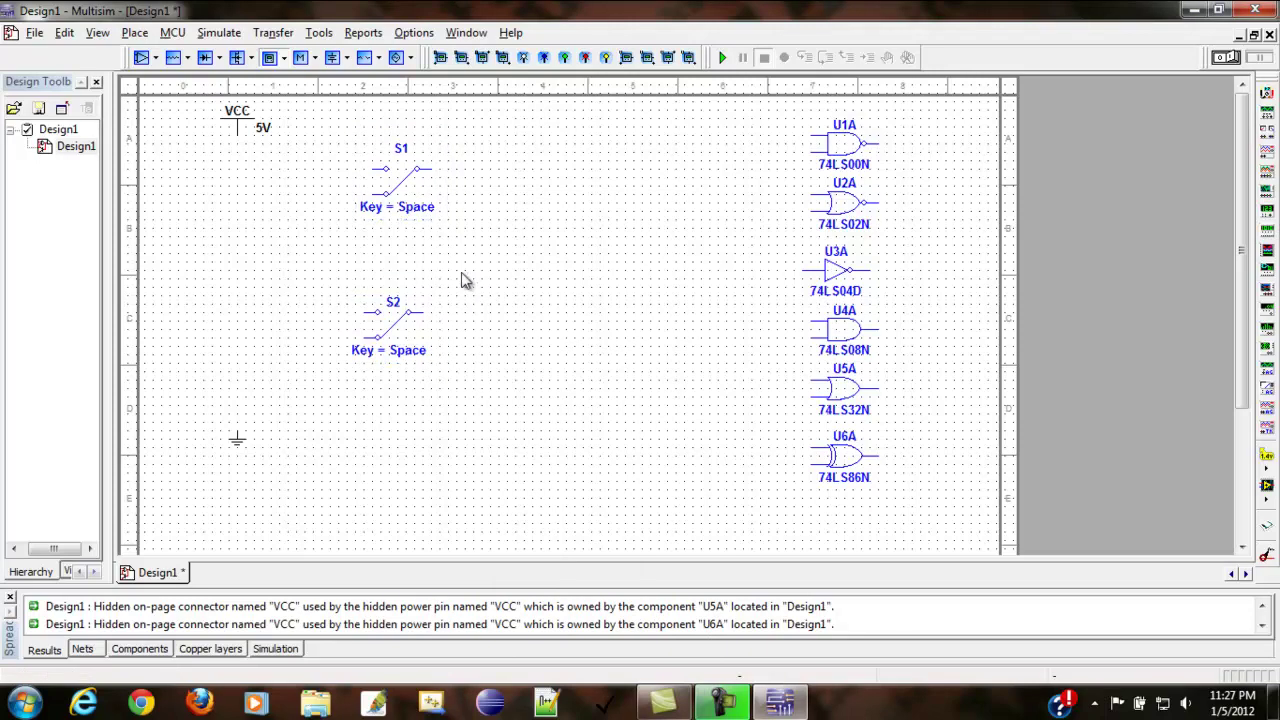
{"action": "left_click", "coordinate": [237, 144]}
Step: Wire VCC to the left pins of switches S1 and S2
{"action": "left_click", "coordinate": [373, 168]}
{"action": "left_click", "coordinate": [363, 312]}
{"action": "left_click", "coordinate": [236, 169]}
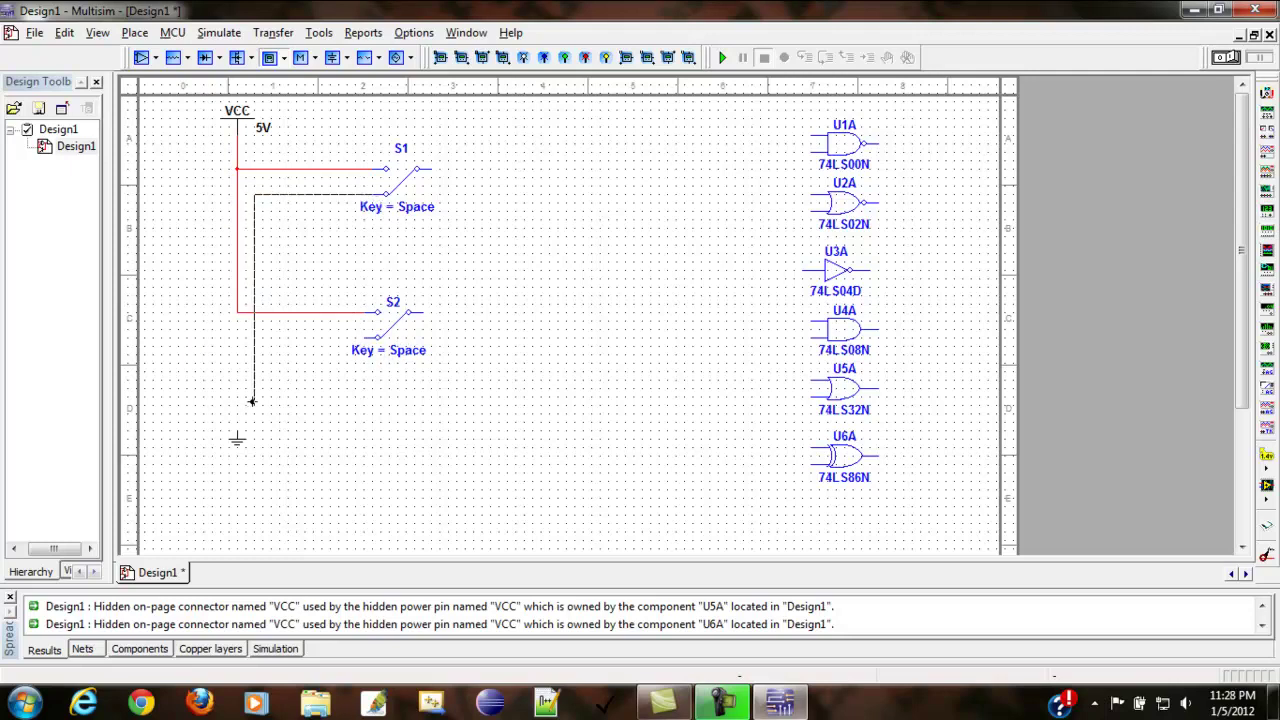
Step: Wire both switches' lower contacts to ground and nudge ground right to straighten the wire
{"action": "left_click", "coordinate": [238, 428]}
{"action": "left_click", "coordinate": [363, 337]}
{"action": "left_click", "coordinate": [255, 338]}
{"action": "left_click", "coordinate": [237, 445]}
{"action": "key", "text": "Right"}
{"action": "key", "text": "Right"}
{"action": "left_click", "coordinate": [204, 439]}
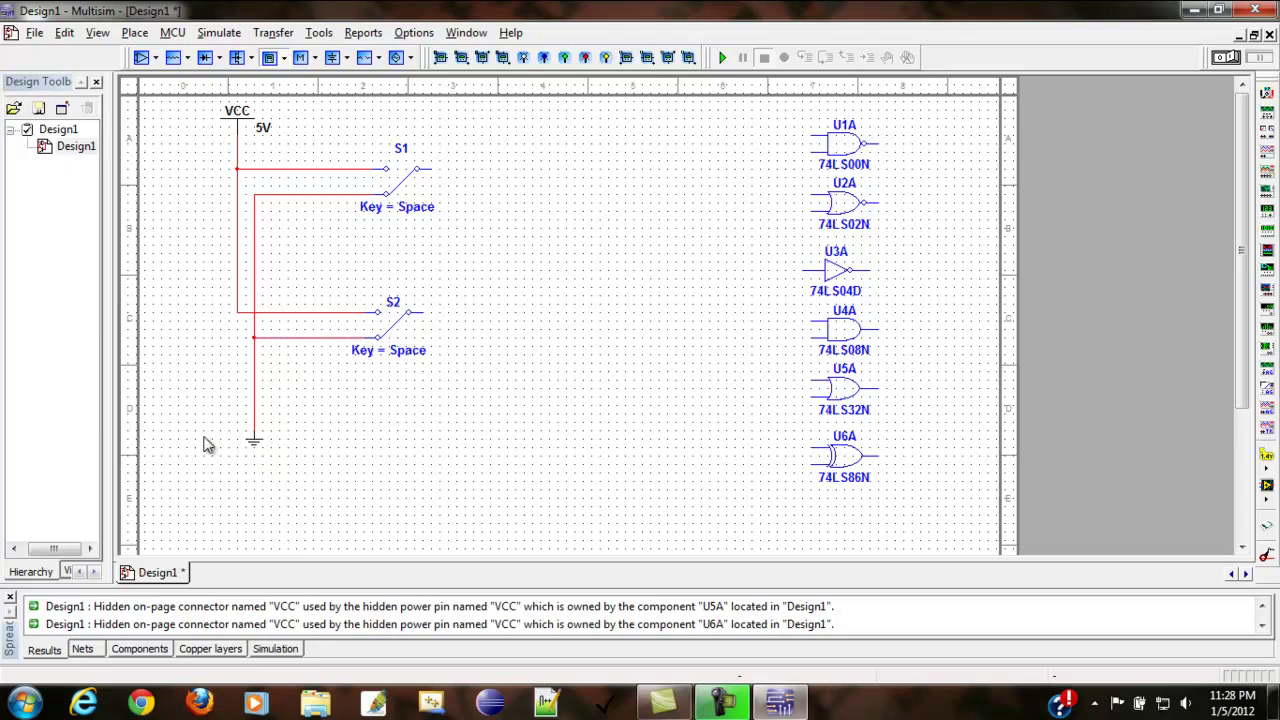
{"action": "left_click", "coordinate": [253, 356]}
Step: Recolour the ground wire segment near S2 black with Color Segment
{"action": "left_click", "coordinate": [287, 338]}
{"action": "right_click", "coordinate": [288, 338]}
{"action": "left_click", "coordinate": [362, 398]}
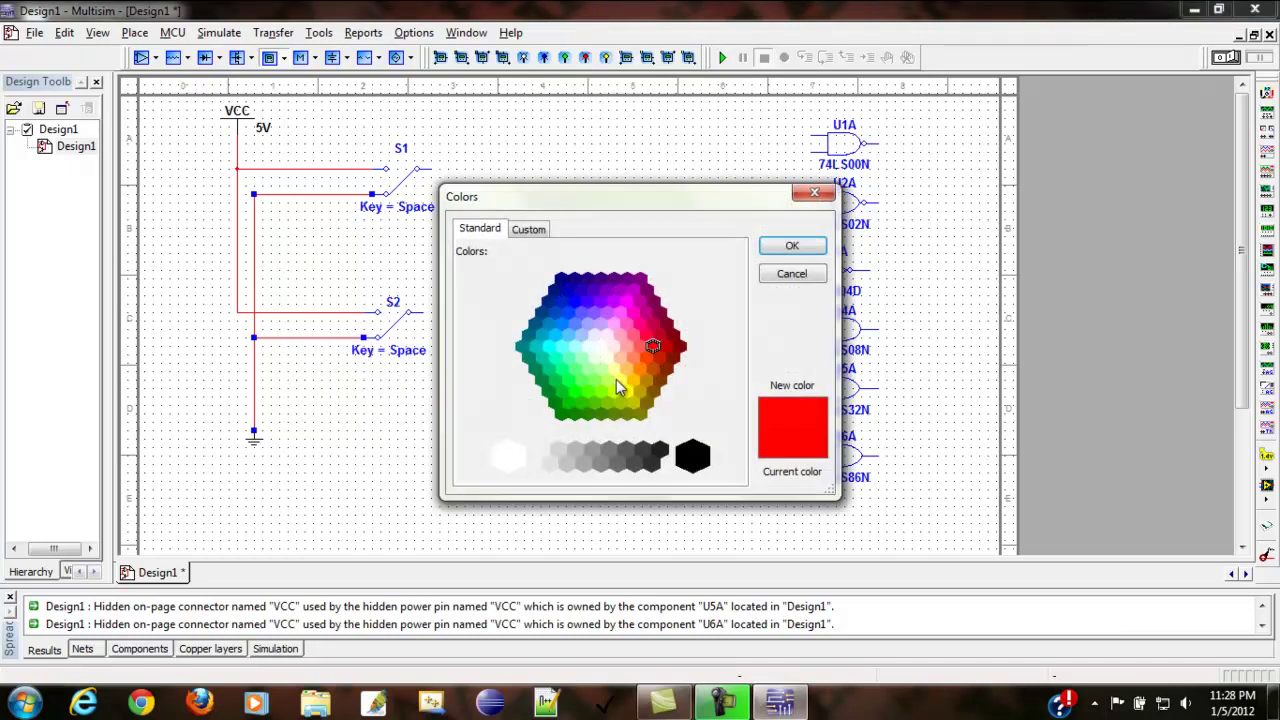
{"action": "left_click", "coordinate": [693, 460]}
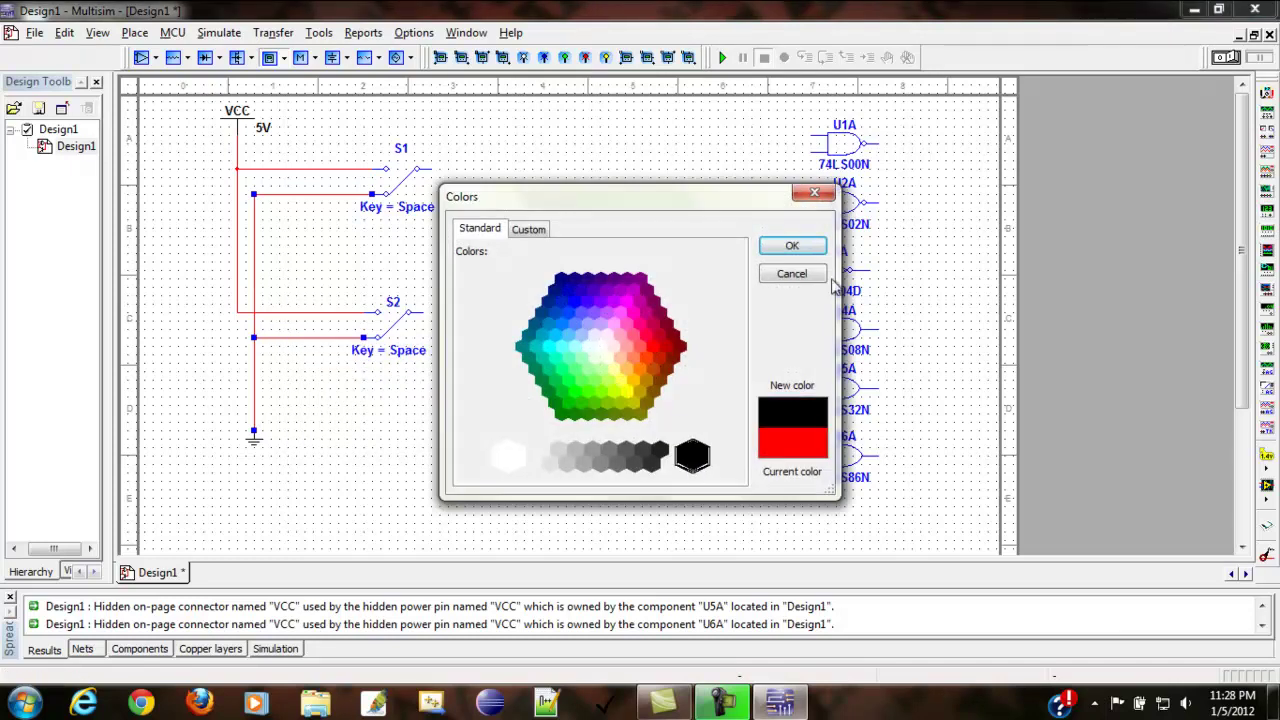
{"action": "left_click", "coordinate": [790, 247]}
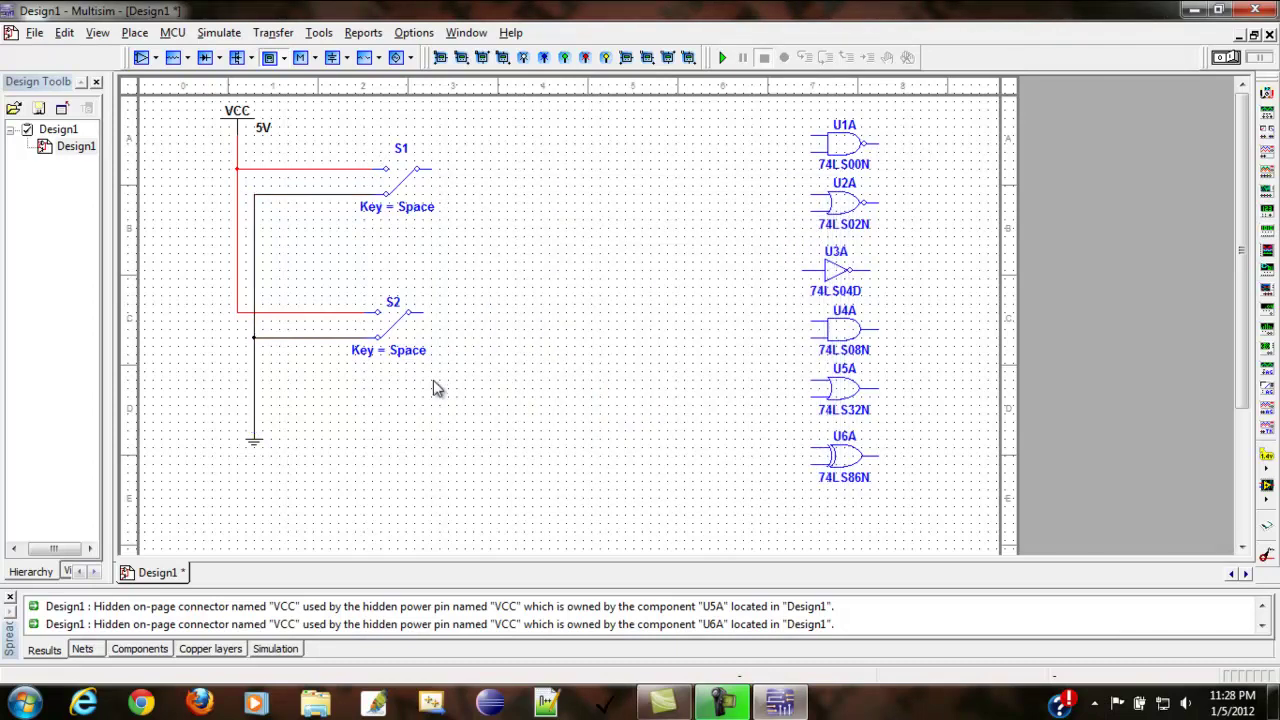
Step: Change switch S1's toggle key from Space to B
{"action": "double_click", "coordinate": [423, 213]}
{"action": "double_click", "coordinate": [635, 191]}
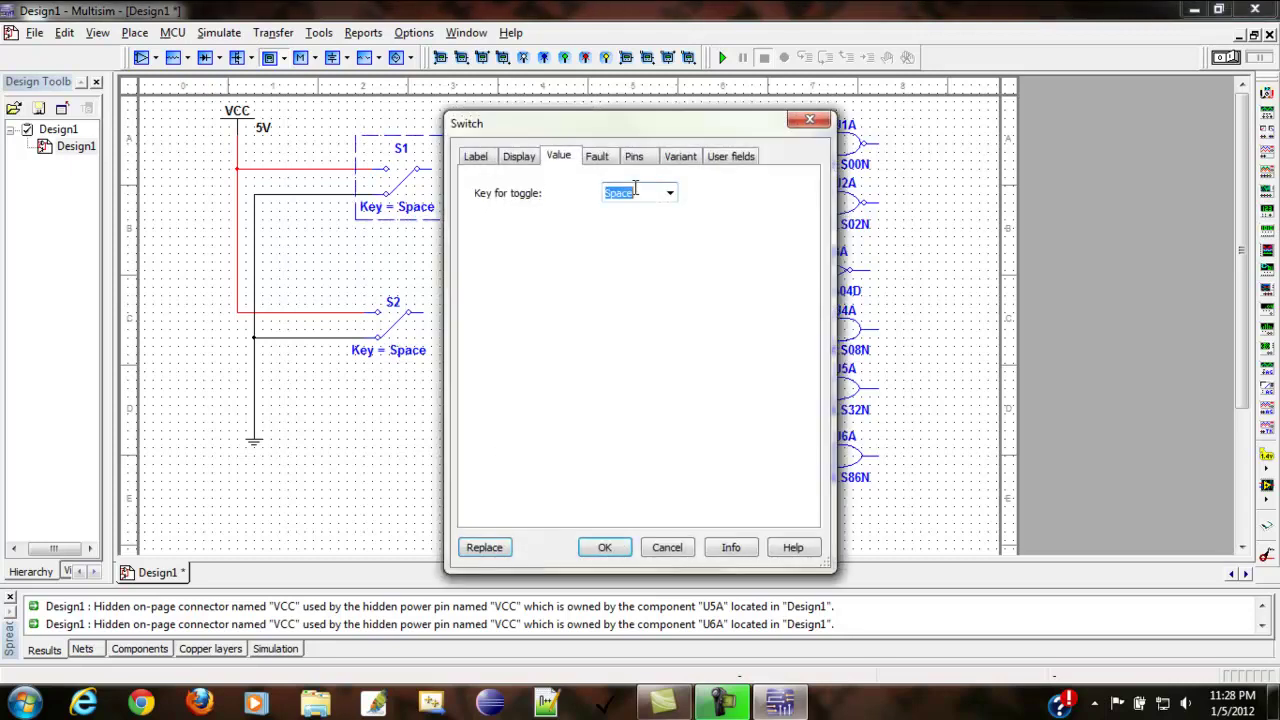
{"action": "type", "text": "B"}
{"action": "left_click", "coordinate": [605, 547]}
Step: Change switch S2's toggle key from Space to N
{"action": "double_click", "coordinate": [416, 360]}
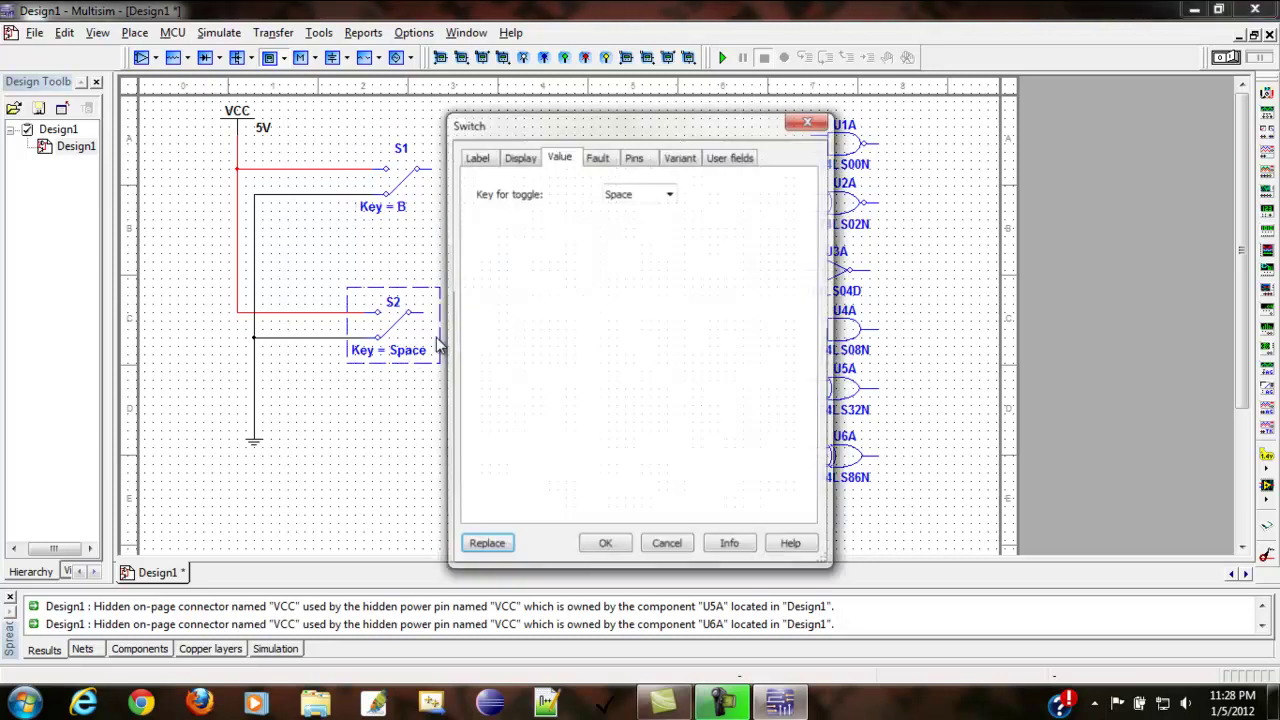
{"action": "double_click", "coordinate": [647, 193]}
{"action": "type", "text": "N"}
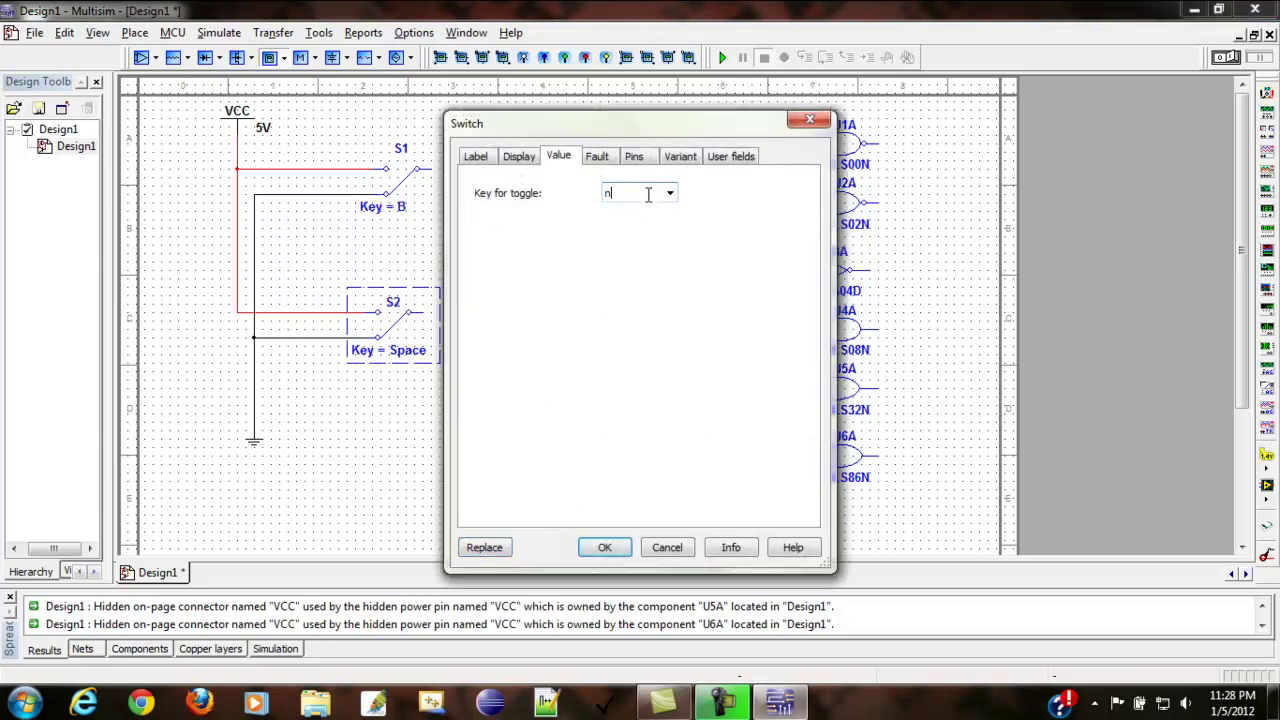
{"action": "left_click", "coordinate": [602, 549]}
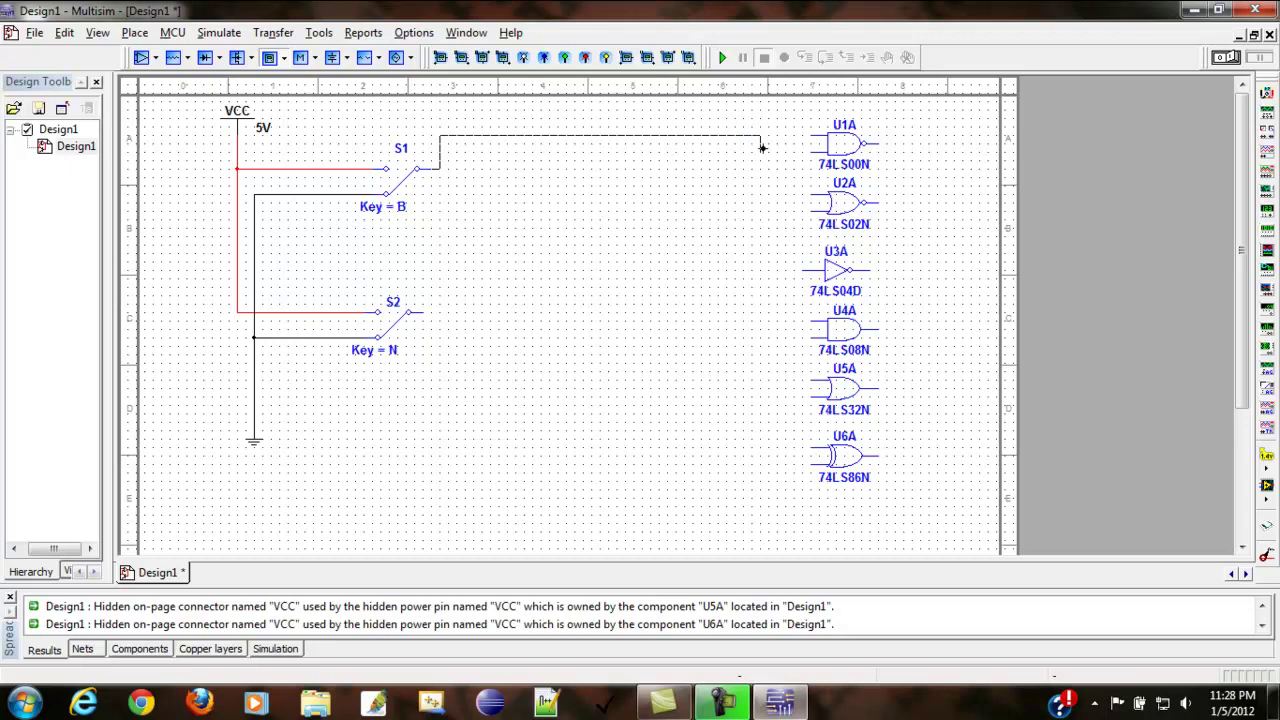
Step: Wire U1A's and U2A's inputs and U3A's input to the S1 and S2 output lines
{"action": "left_click", "coordinate": [812, 134]}
{"action": "left_click", "coordinate": [812, 152]}
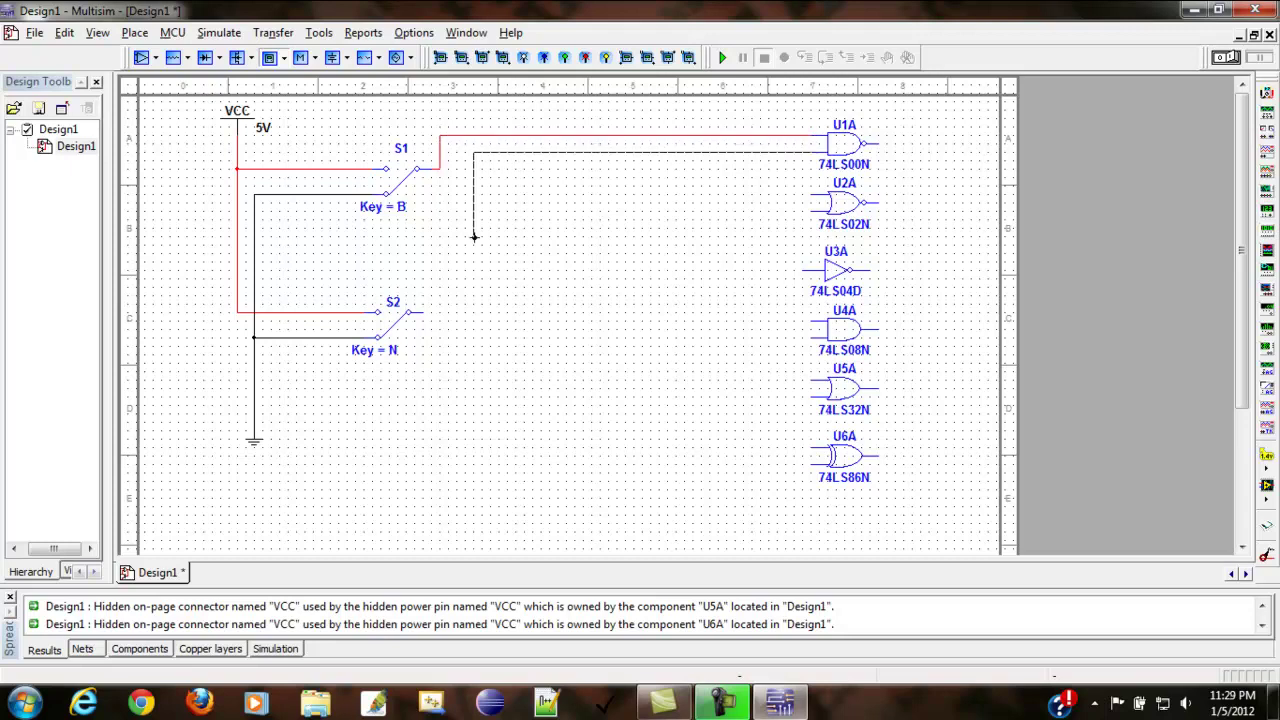
{"action": "left_click", "coordinate": [430, 313]}
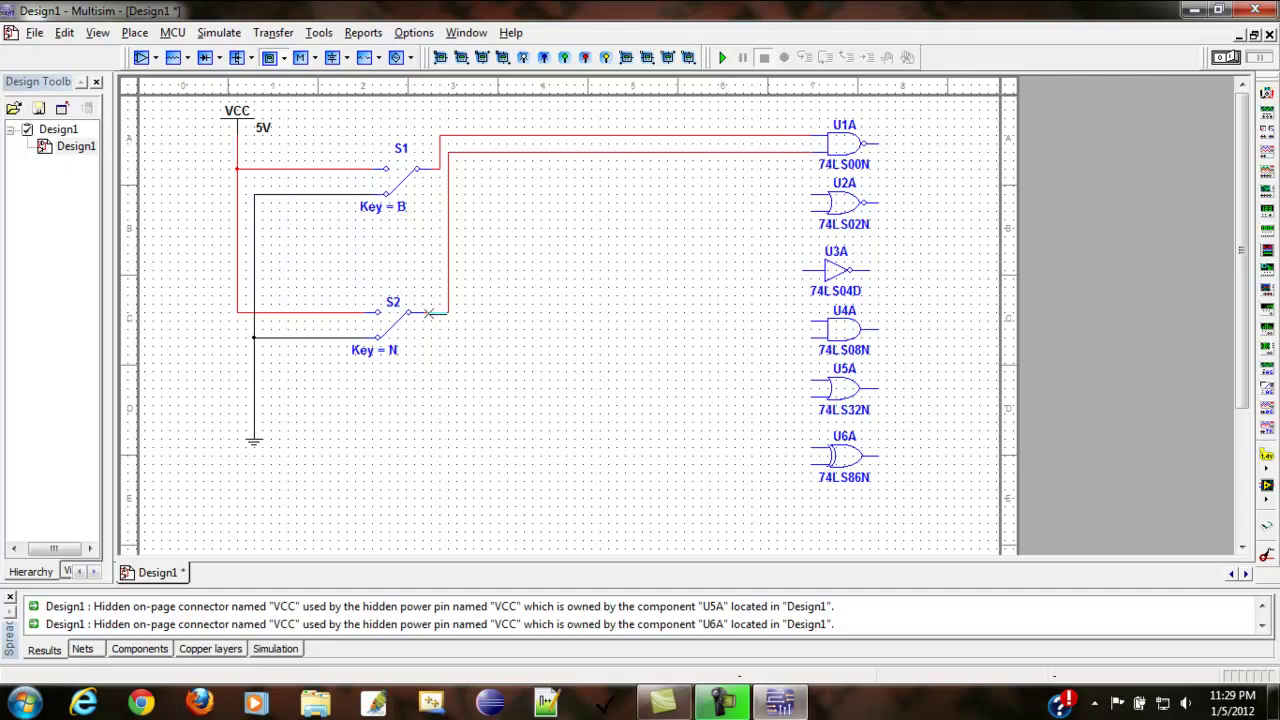
{"action": "left_click", "coordinate": [811, 195]}
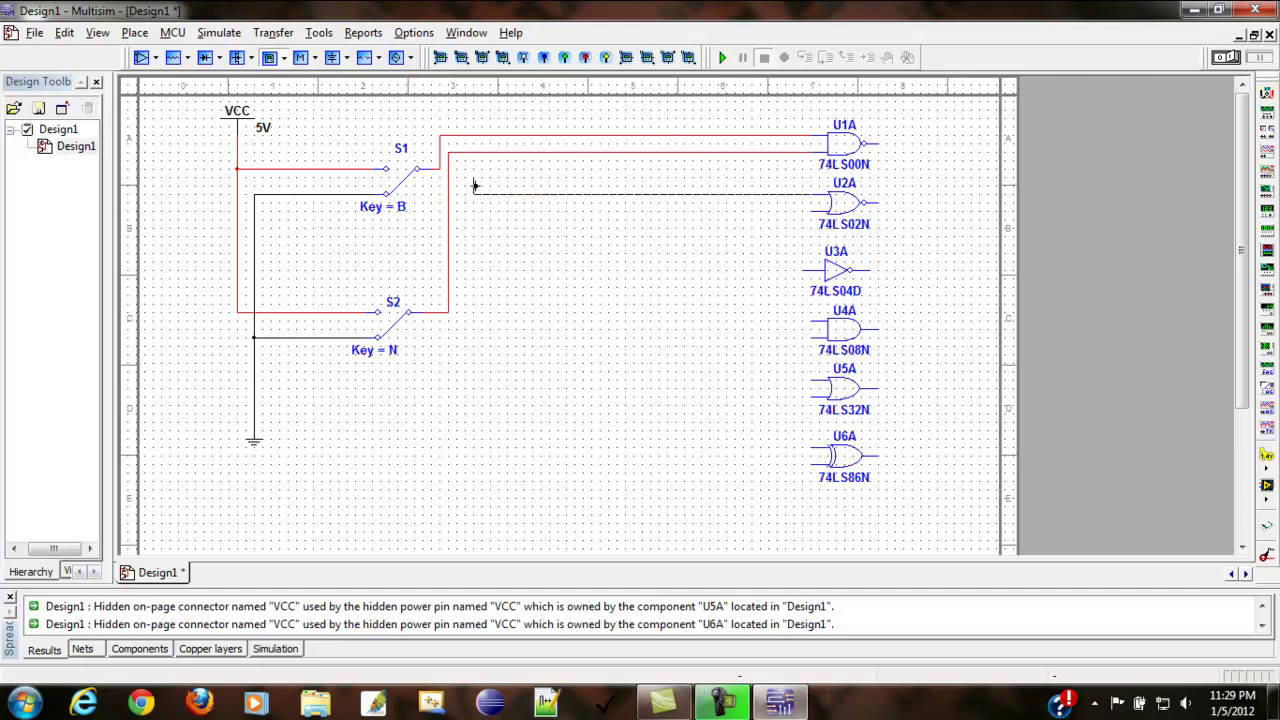
{"action": "left_click", "coordinate": [464, 135]}
{"action": "left_click", "coordinate": [475, 153]}
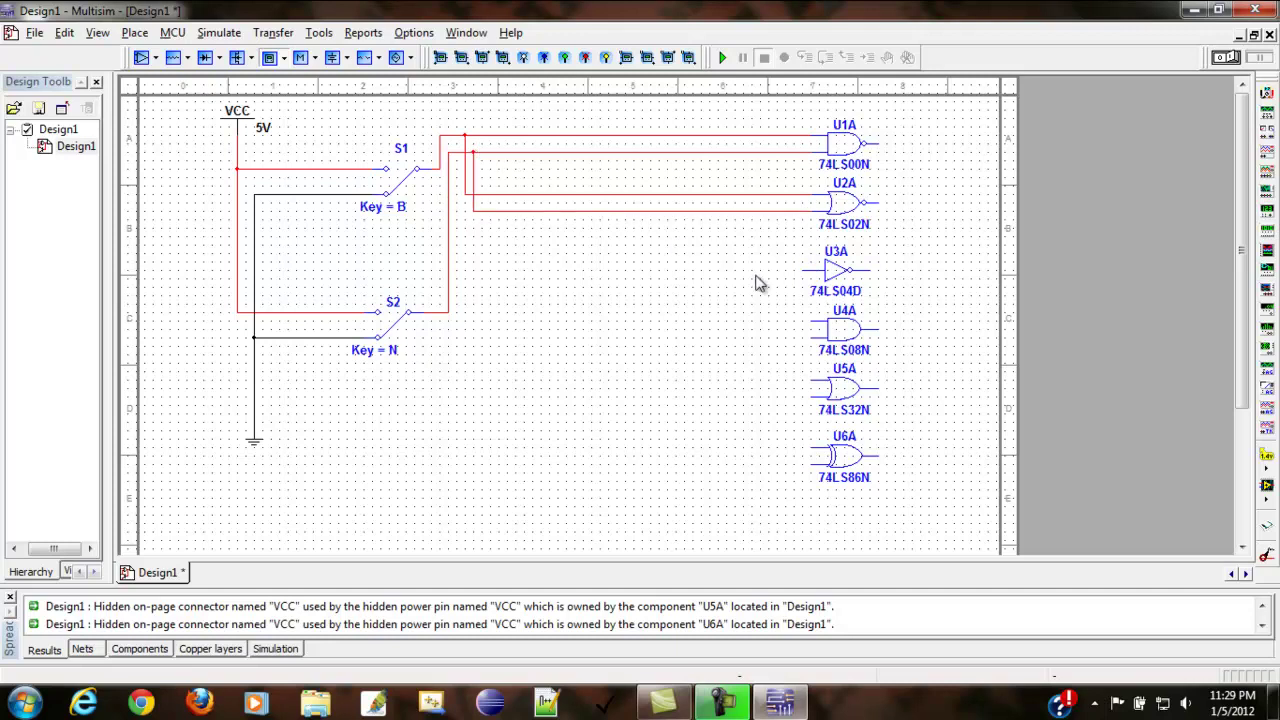
{"action": "left_click", "coordinate": [803, 271]}
{"action": "key", "text": "Escape"}
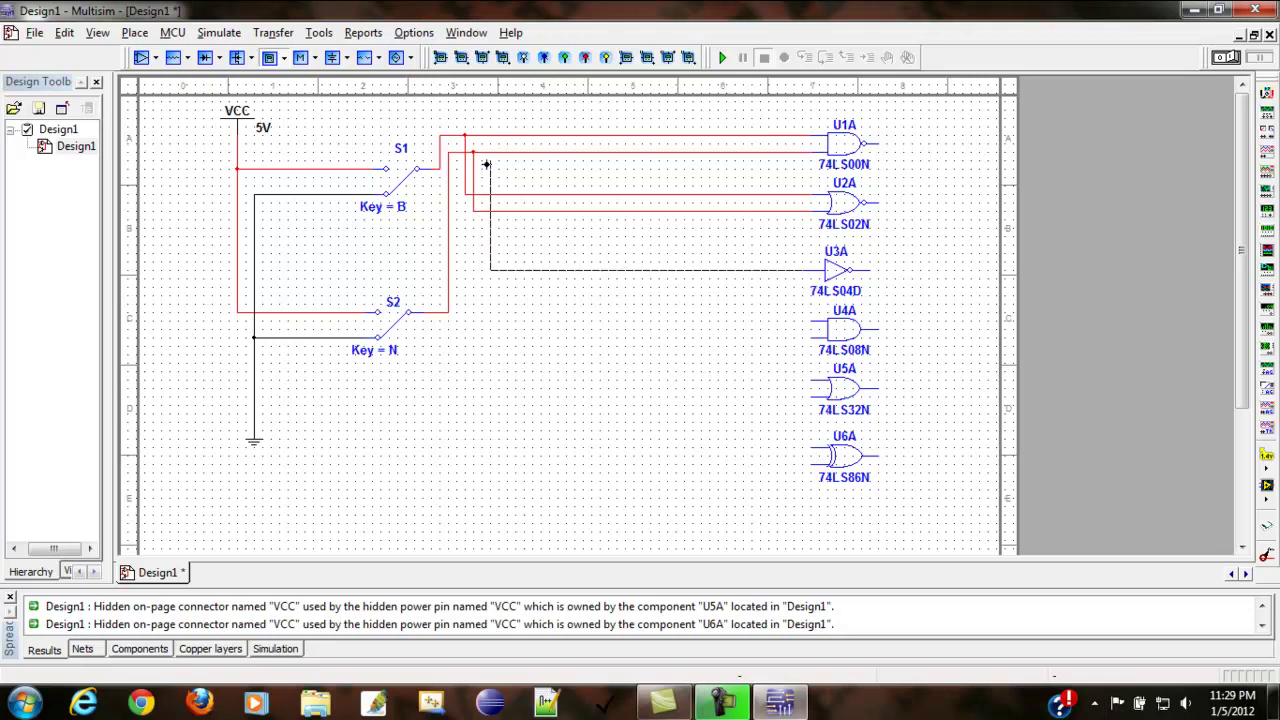
{"action": "left_click", "coordinate": [480, 137]}
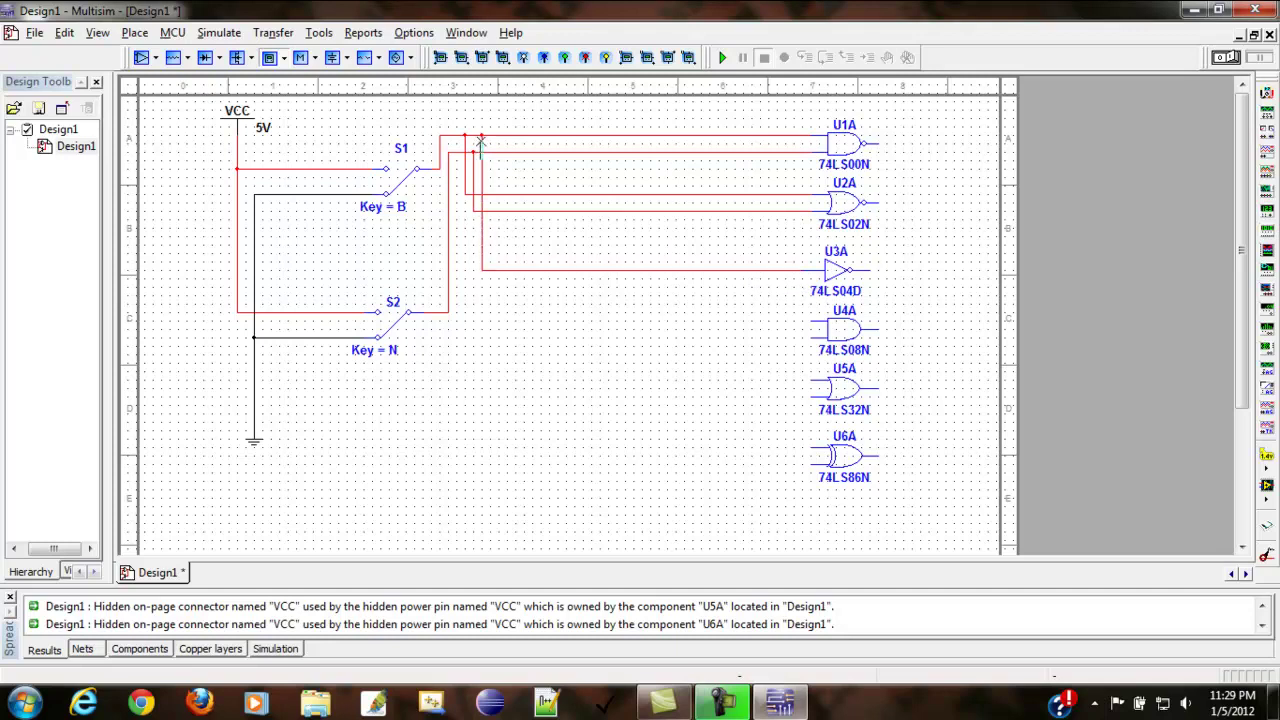
Step: Wire U4A's and U5A's upper inputs to S1's line and lower inputs to S2's line
{"action": "left_click", "coordinate": [802, 321]}
{"action": "left_click", "coordinate": [496, 137]}
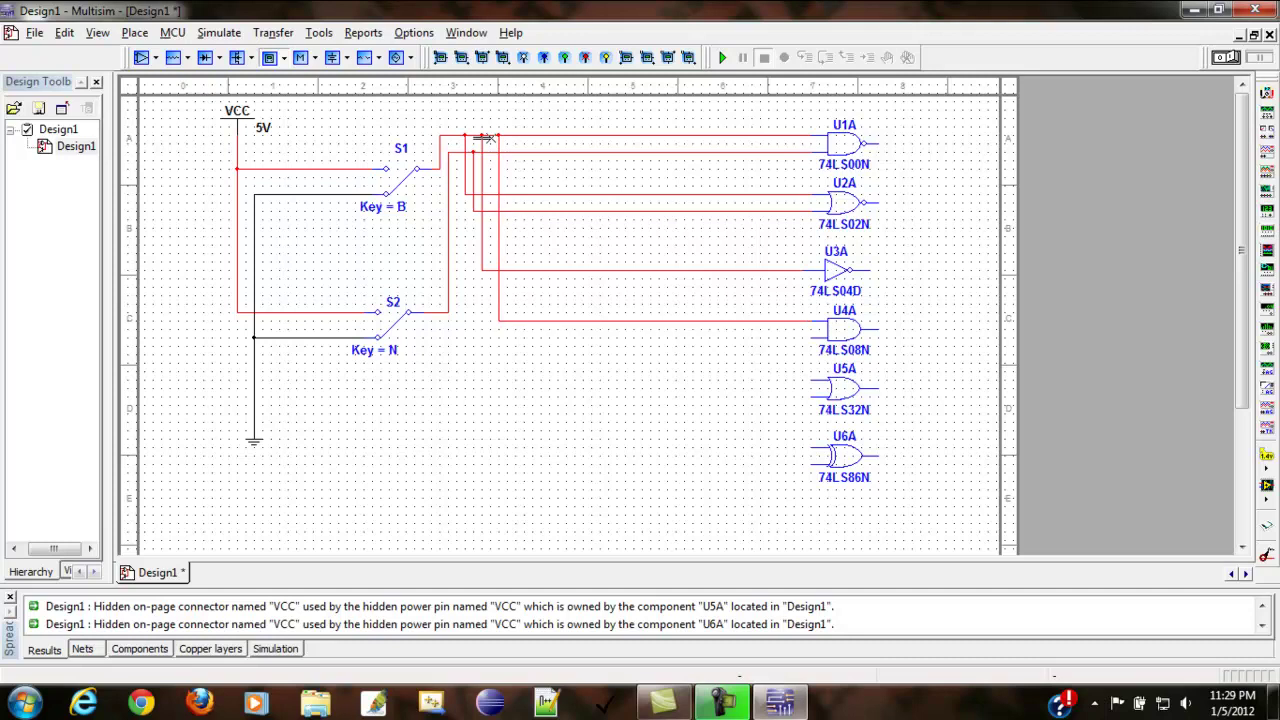
{"action": "left_click", "coordinate": [815, 338]}
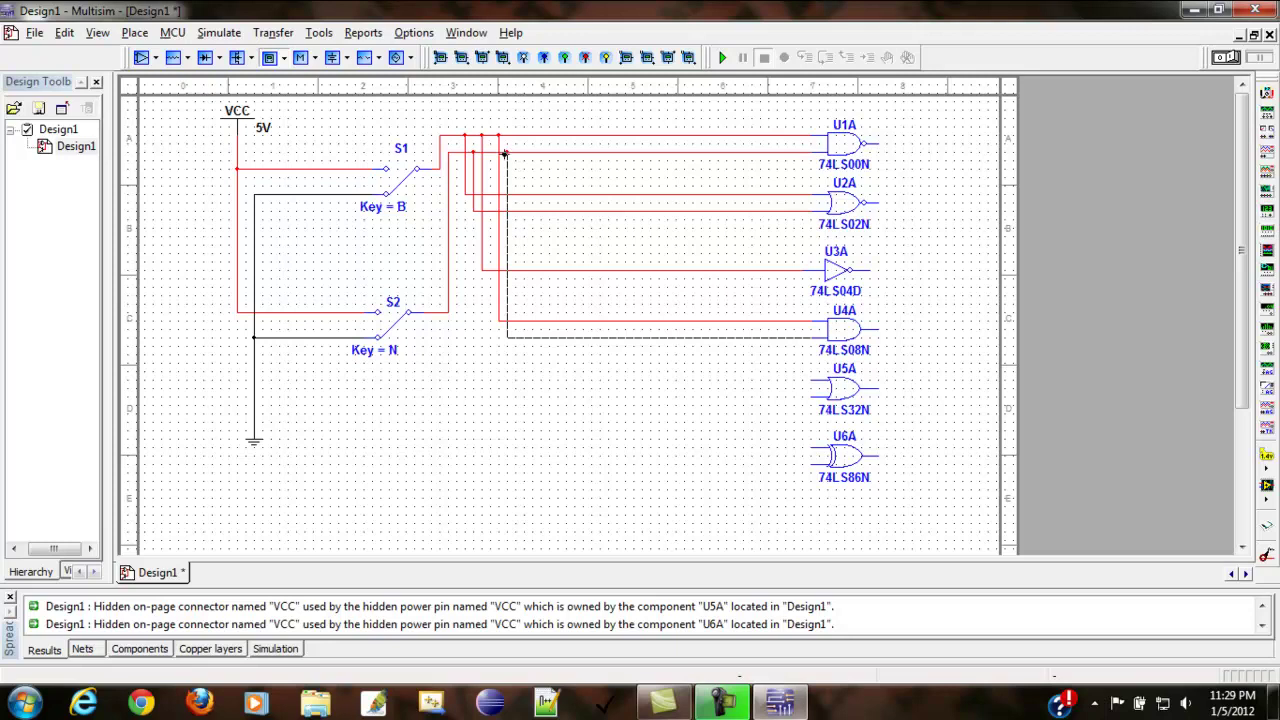
{"action": "left_click", "coordinate": [505, 153]}
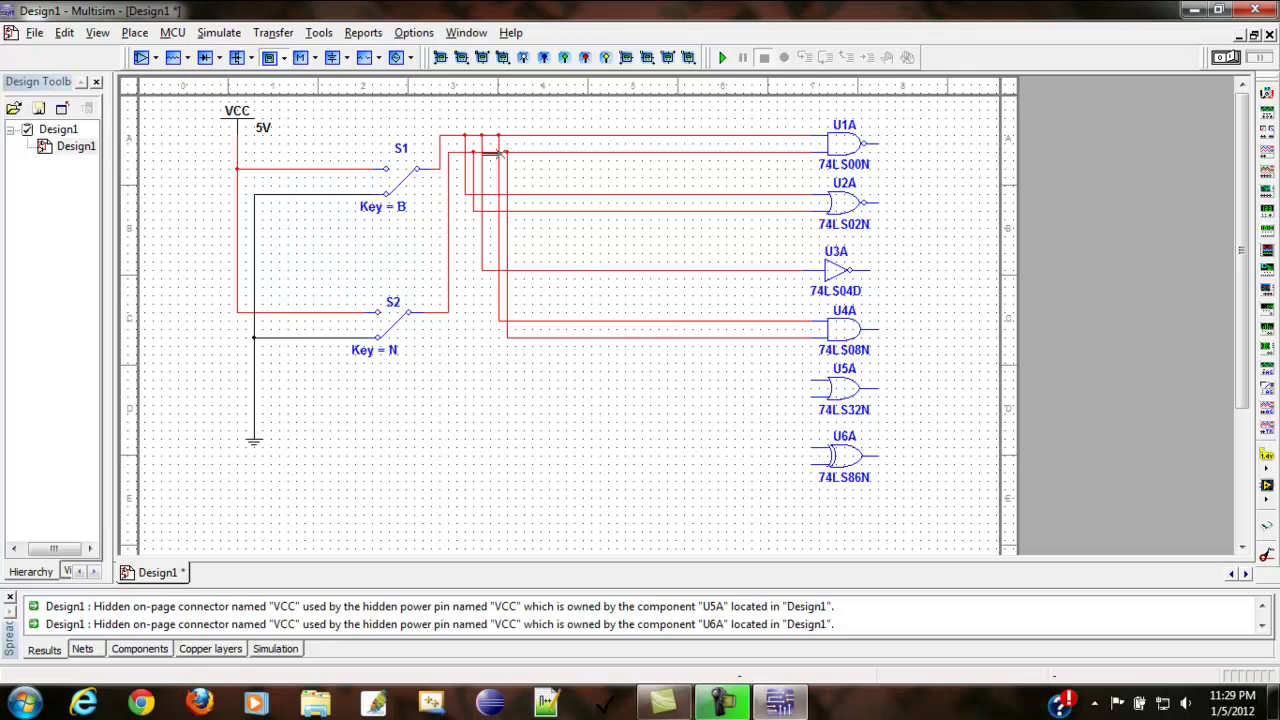
{"action": "left_click", "coordinate": [813, 381]}
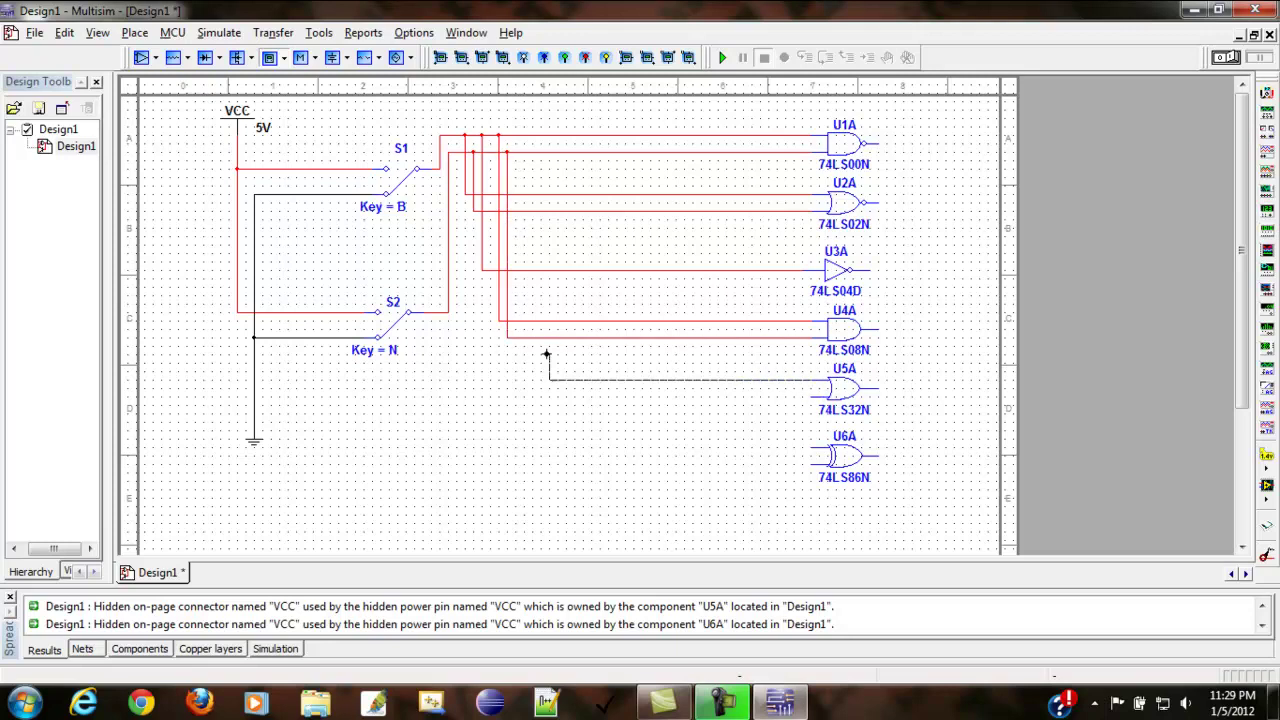
{"action": "left_click", "coordinate": [533, 137]}
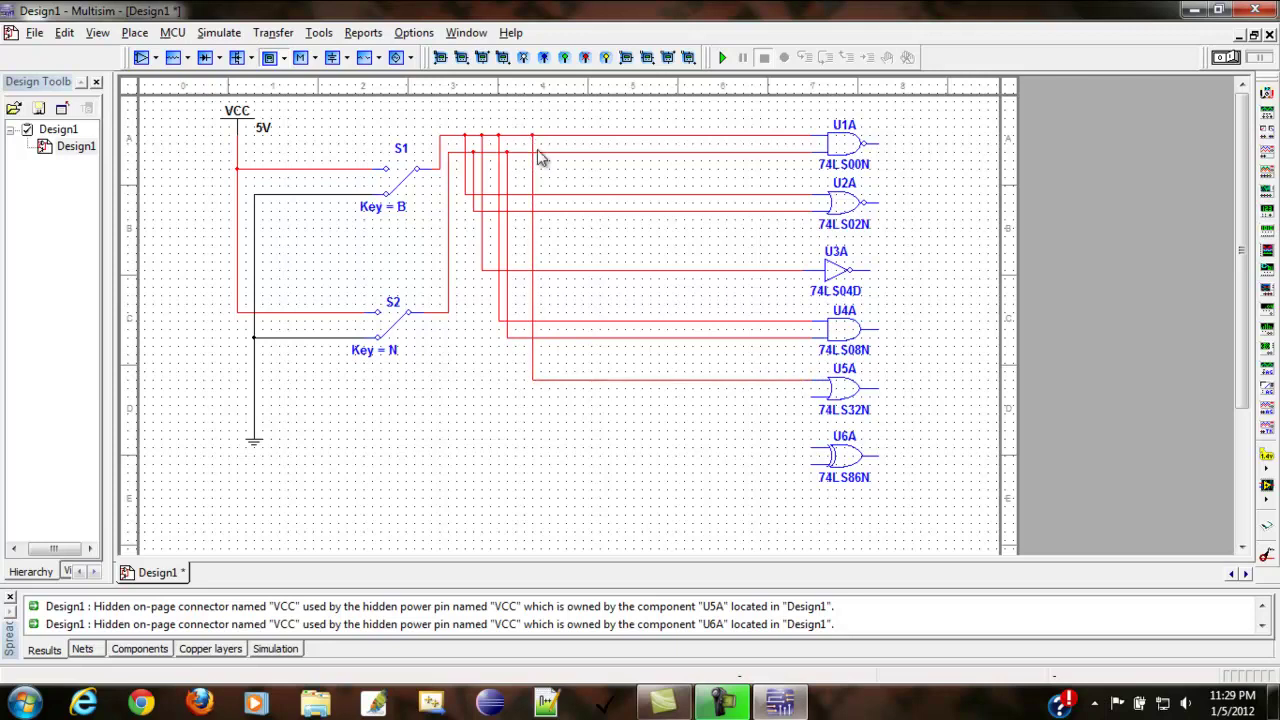
{"action": "left_click", "coordinate": [816, 396]}
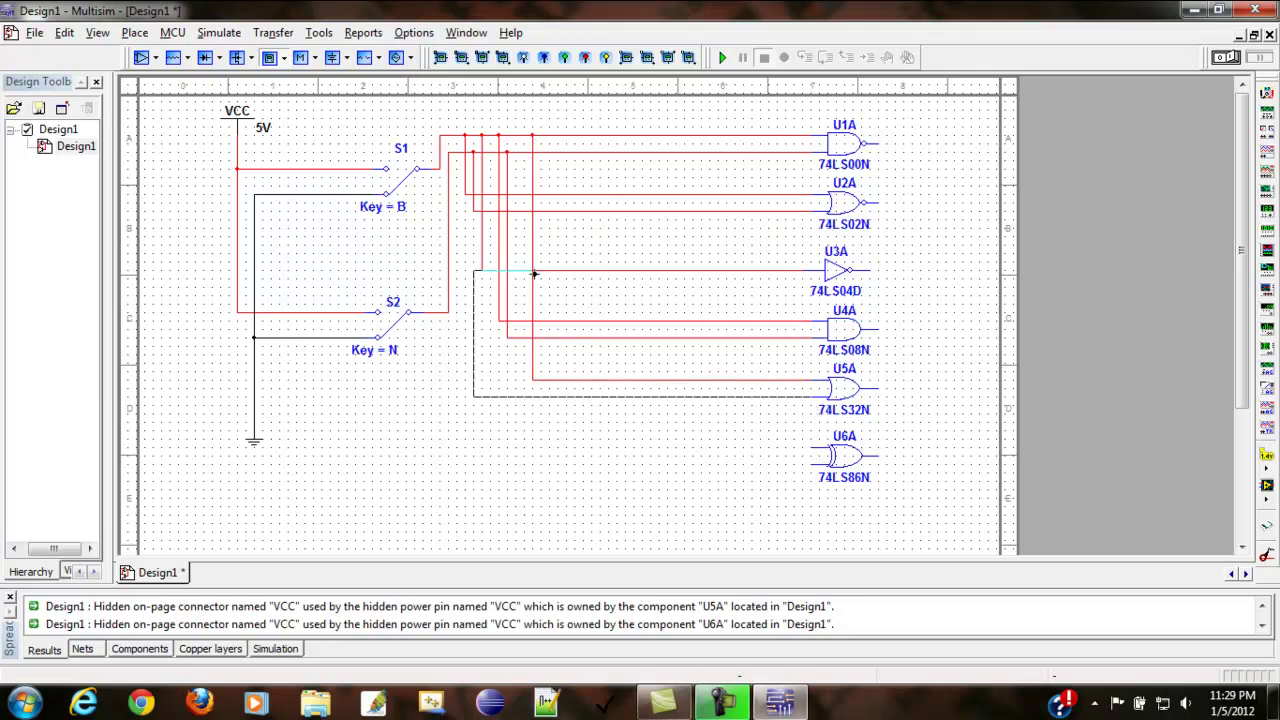
{"action": "left_click", "coordinate": [541, 153]}
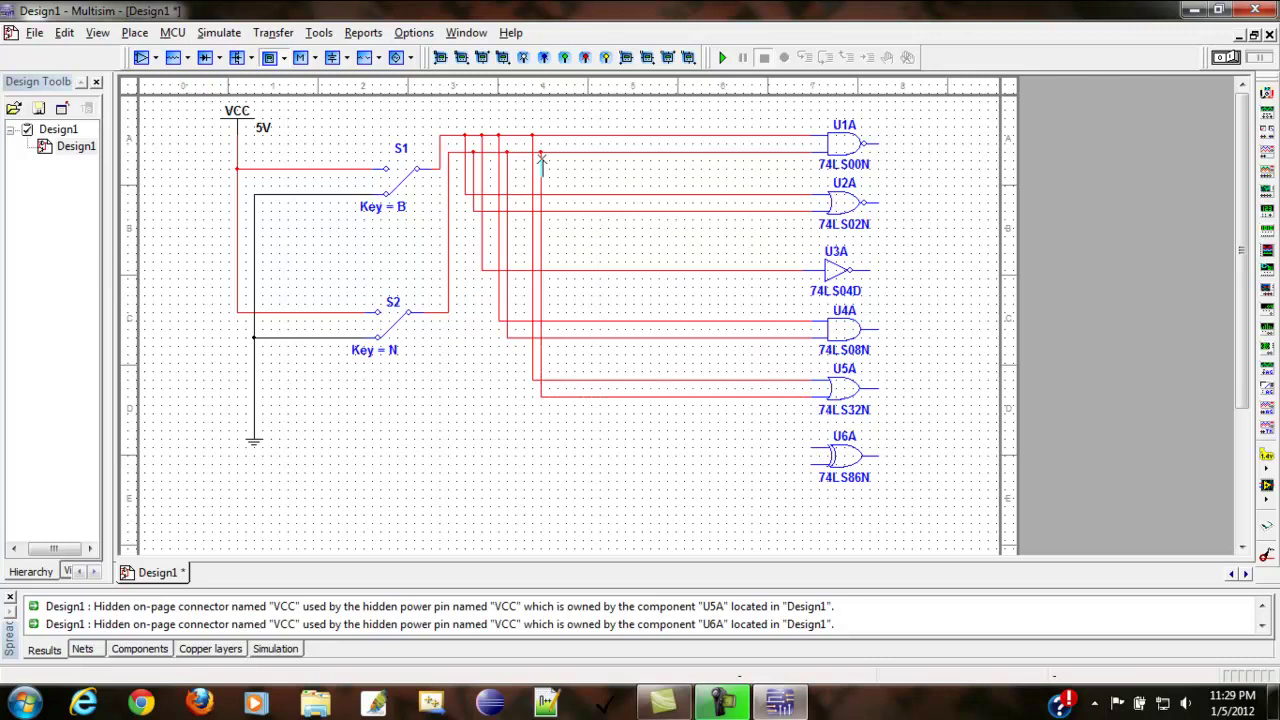
Step: Wire U6A's inputs to the switch lines, routing the lower one via a bend point
{"action": "left_click", "coordinate": [813, 448]}
{"action": "left_click", "coordinate": [577, 140]}
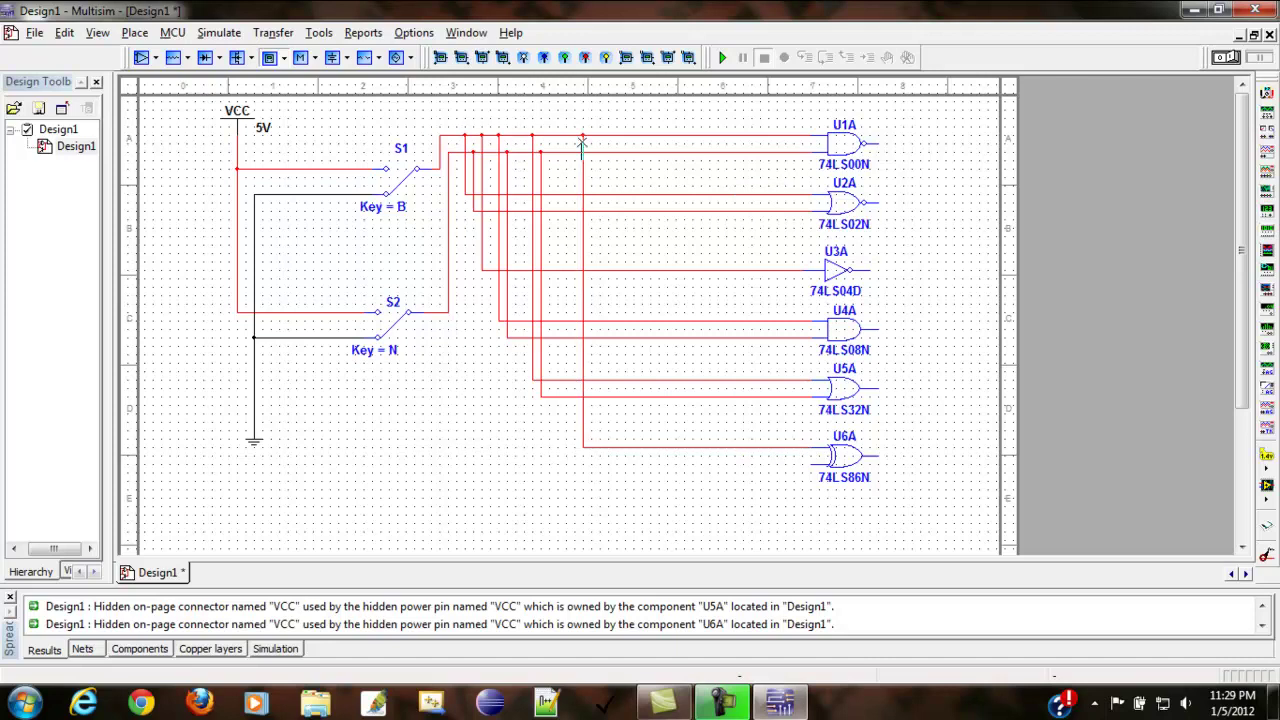
{"action": "left_click", "coordinate": [822, 463]}
{"action": "key", "text": "Escape"}
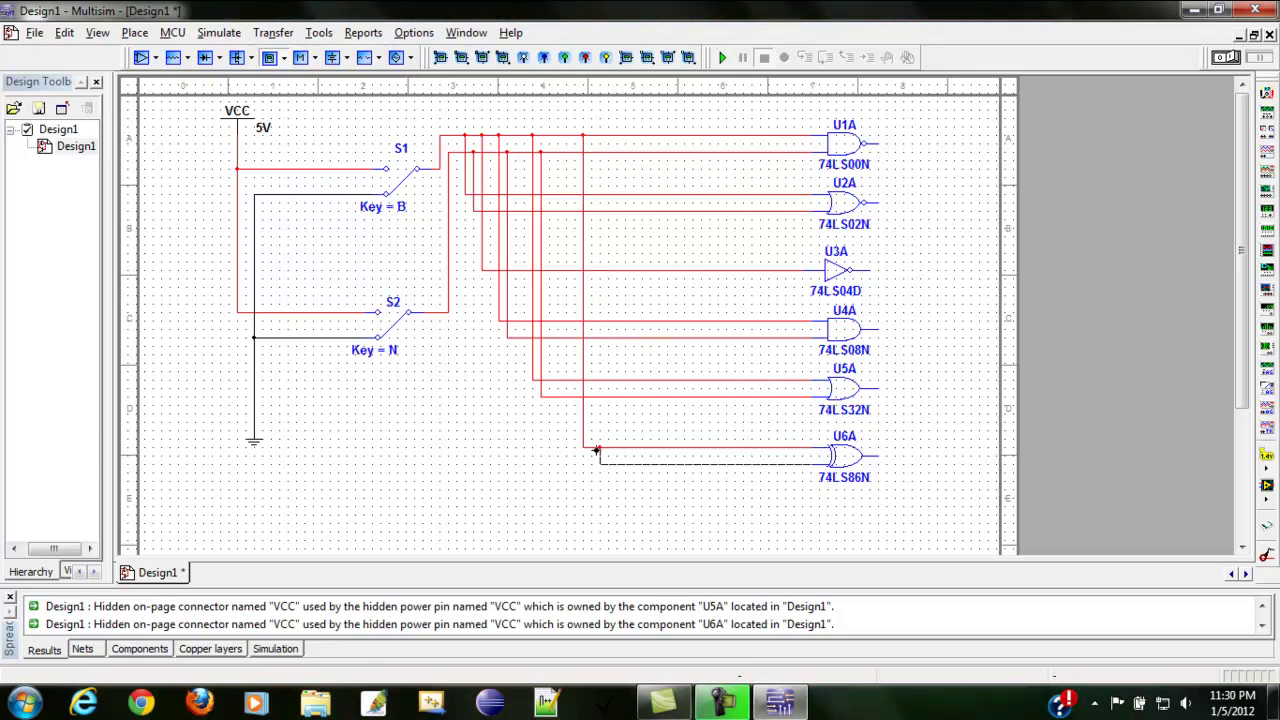
{"action": "left_click", "coordinate": [591, 466]}
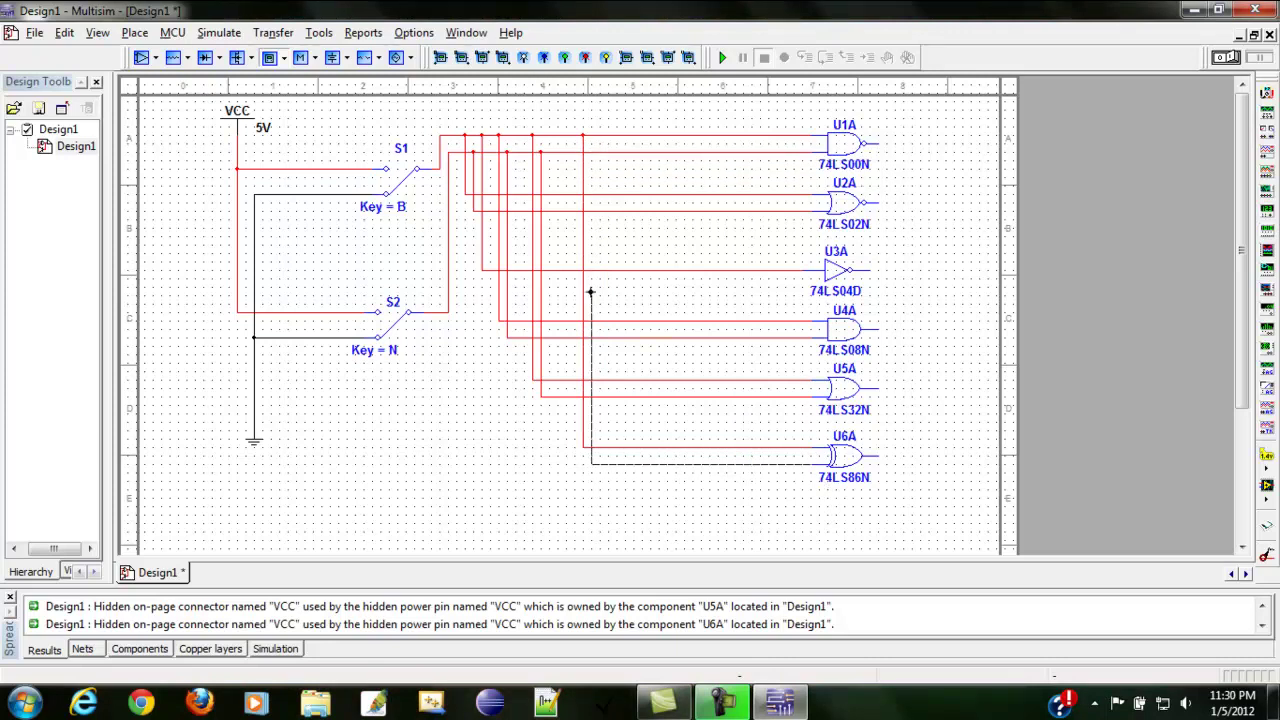
{"action": "left_click", "coordinate": [591, 151]}
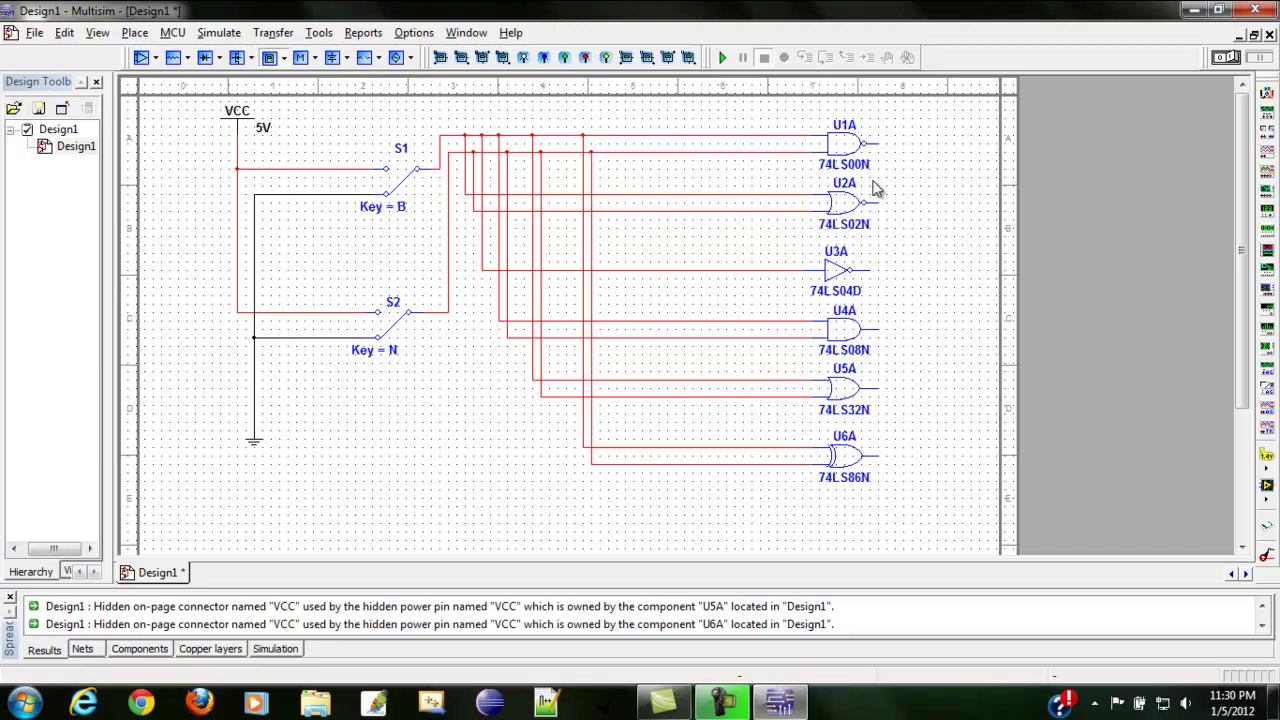
Step: Place blue probes X1, X2 and X3 and wire them to the outputs of U1A, U2A and U3A
{"action": "left_click", "coordinate": [544, 58]}
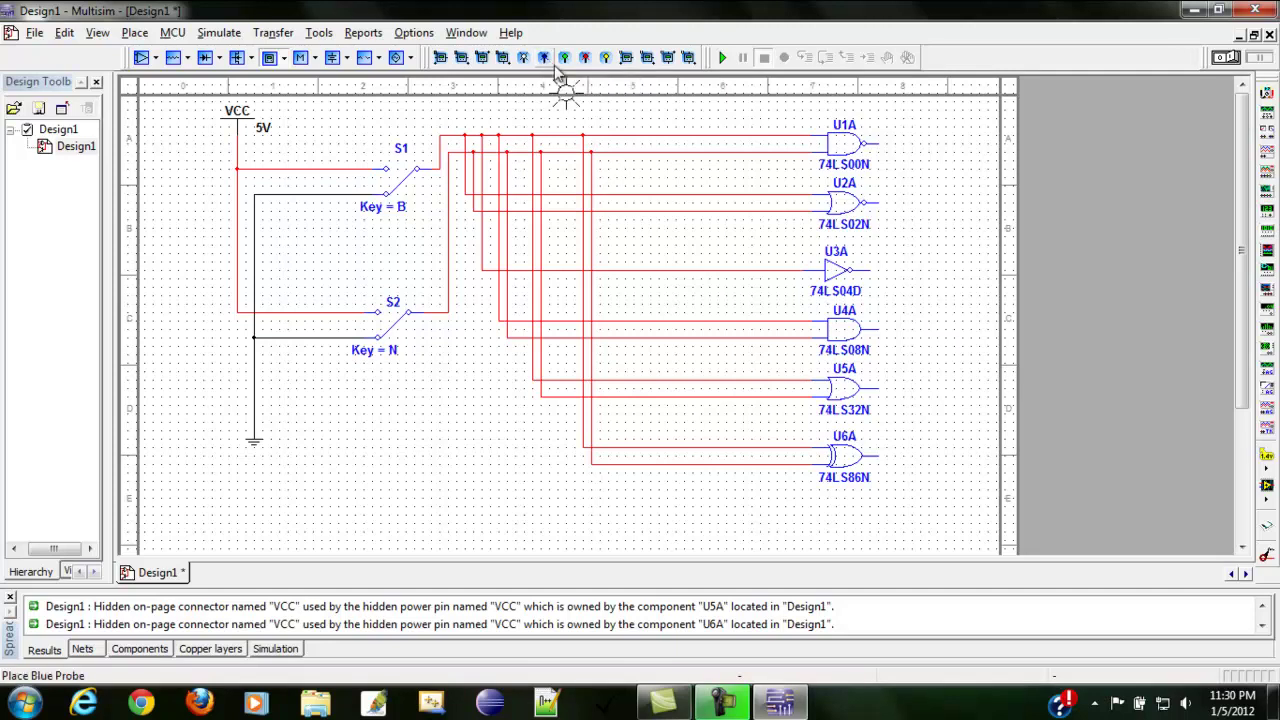
{"action": "left_click", "coordinate": [944, 172]}
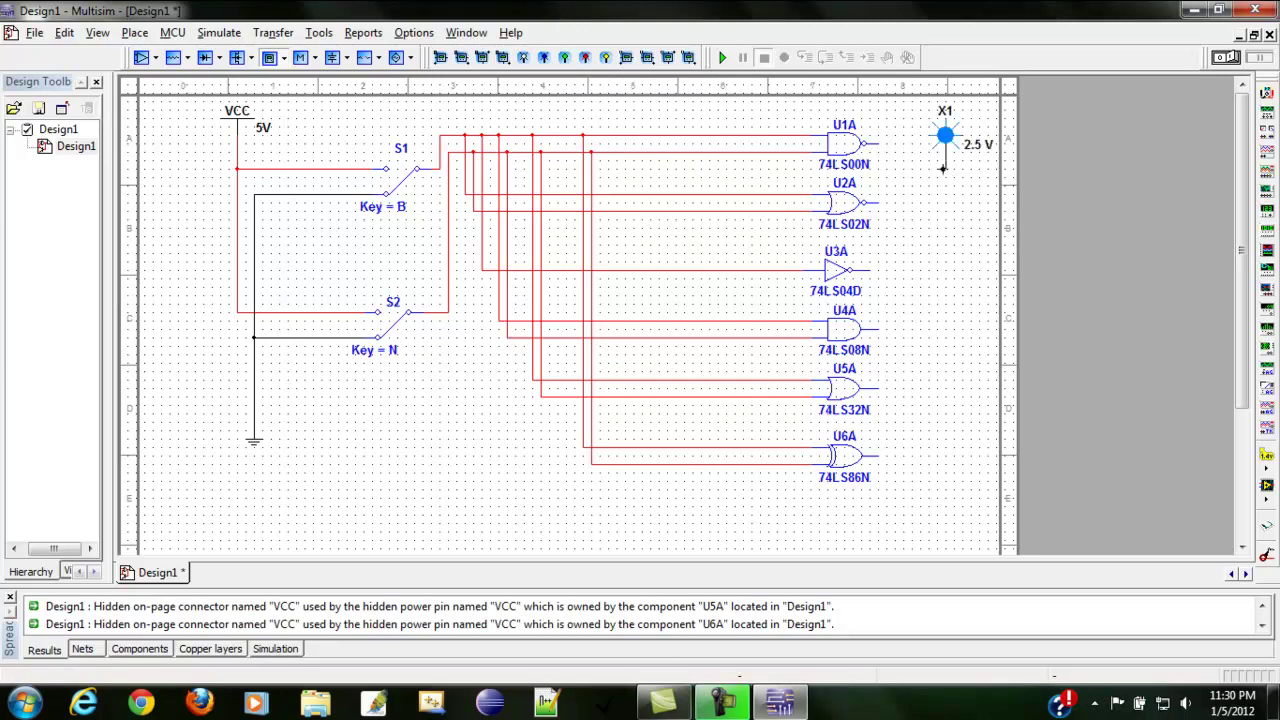
{"action": "left_click", "coordinate": [880, 144]}
{"action": "left_click", "coordinate": [946, 171]}
{"action": "left_click", "coordinate": [545, 58]}
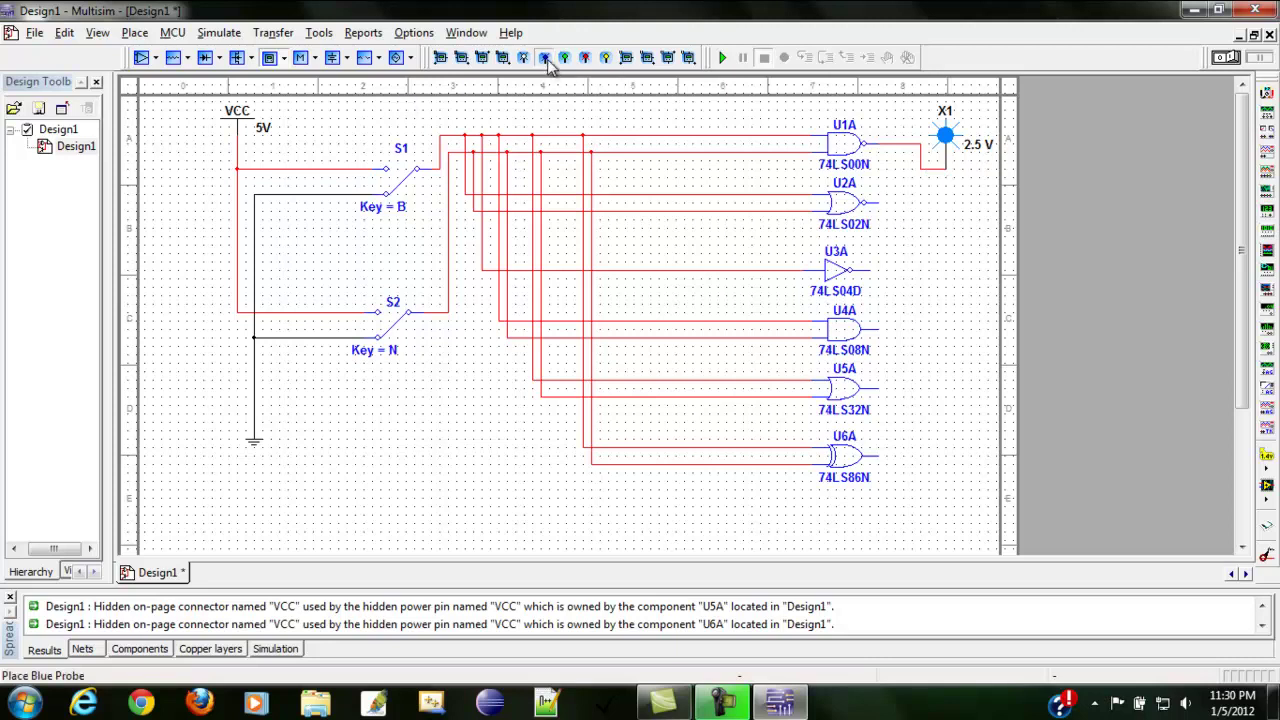
{"action": "left_click", "coordinate": [966, 222]}
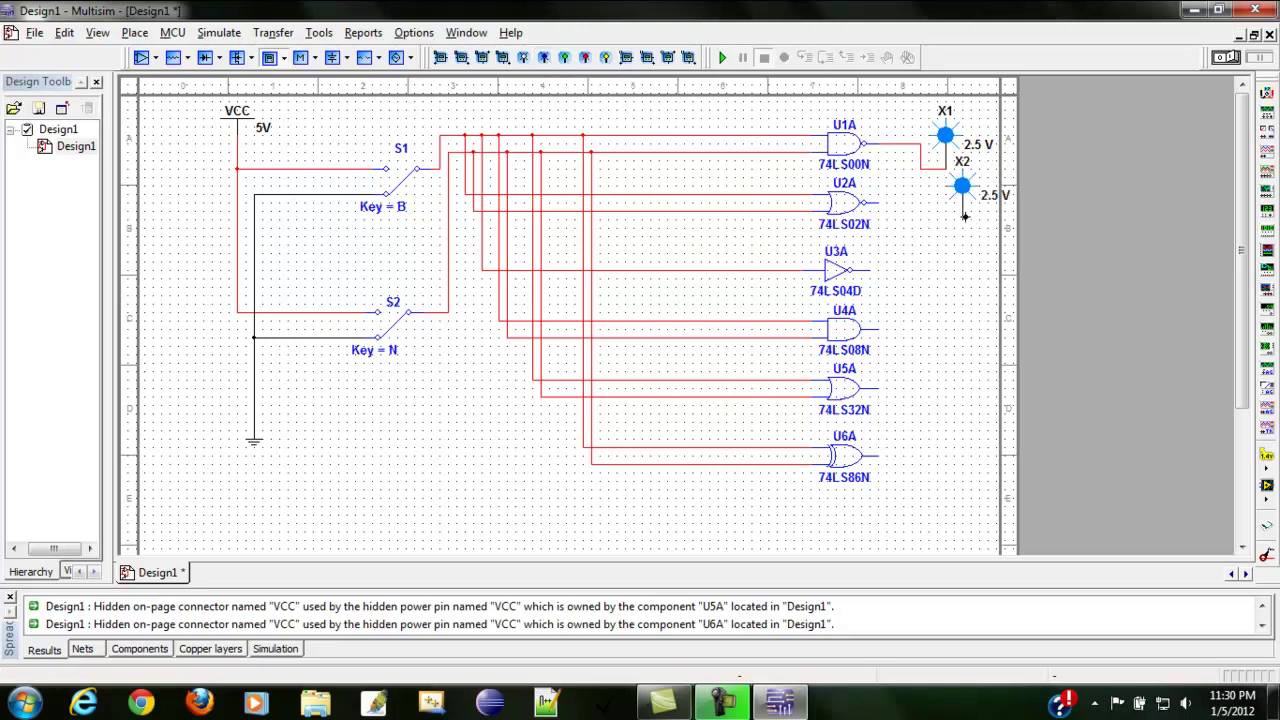
{"action": "left_click", "coordinate": [885, 203]}
{"action": "left_click", "coordinate": [962, 222]}
{"action": "left_click", "coordinate": [545, 58]}
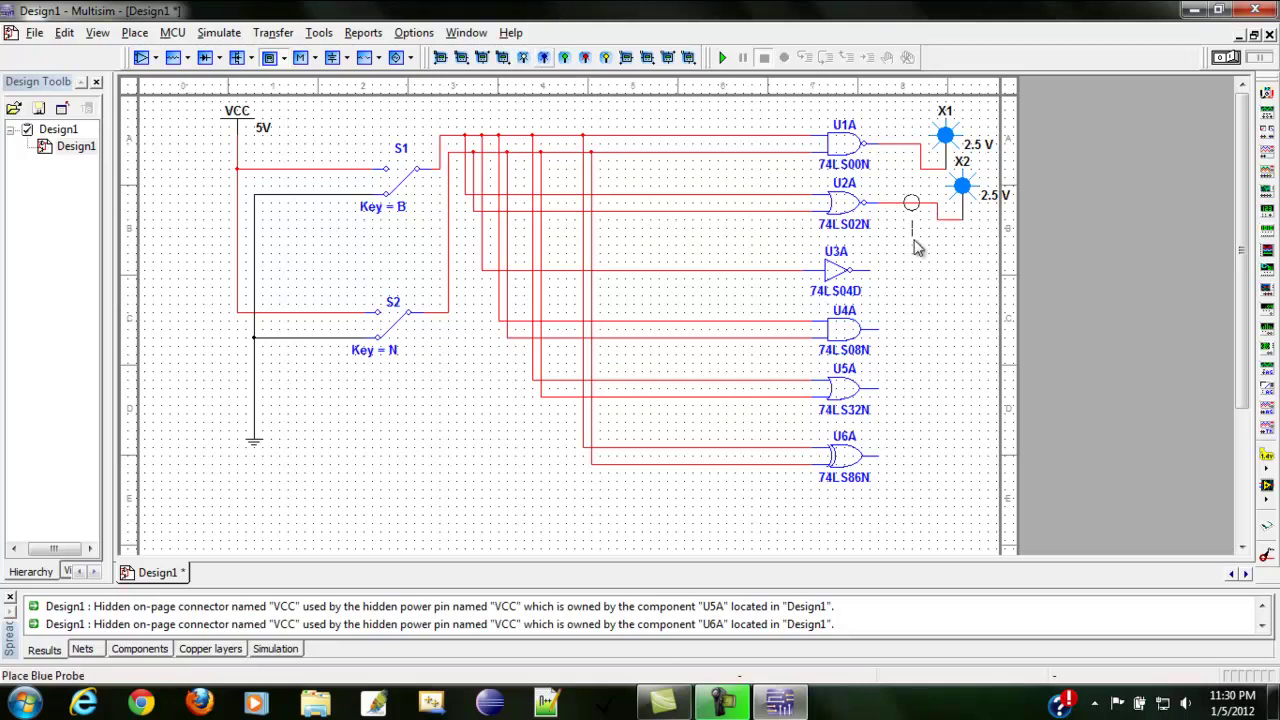
{"action": "left_click", "coordinate": [913, 263]}
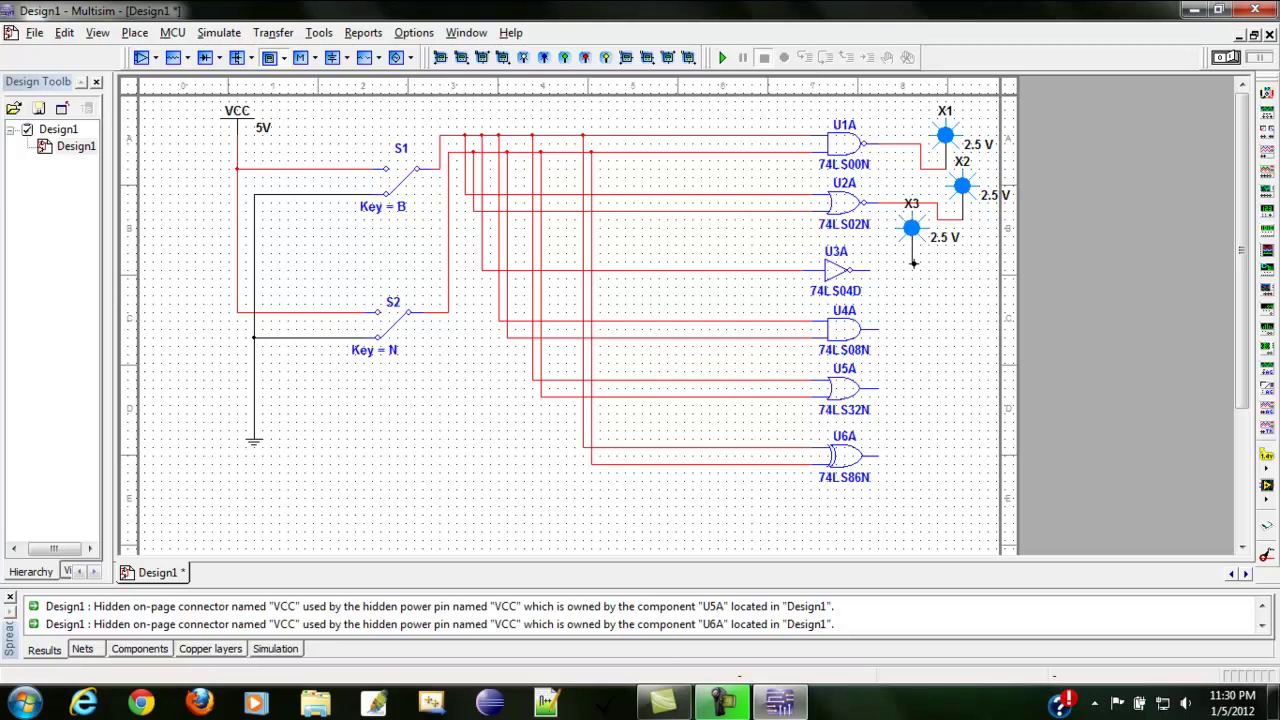
{"action": "left_click", "coordinate": [911, 261]}
{"action": "left_click", "coordinate": [880, 270]}
Step: Add blue probes X4, X5 and X6 on the U4A–U6A outputs, then select S2's first wires
{"action": "left_click", "coordinate": [545, 63]}
{"action": "left_click", "coordinate": [962, 325]}
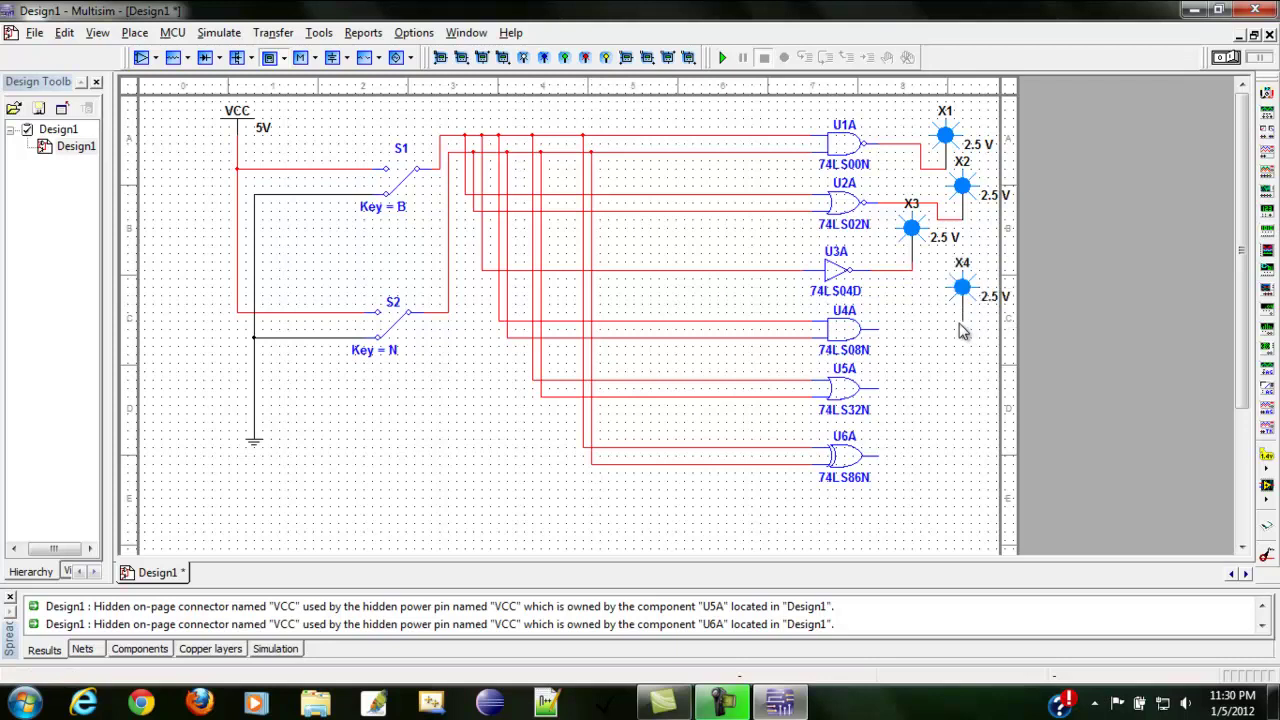
{"action": "left_click", "coordinate": [880, 328]}
{"action": "left_click", "coordinate": [962, 325]}
{"action": "left_click", "coordinate": [545, 63]}
{"action": "left_click", "coordinate": [937, 398]}
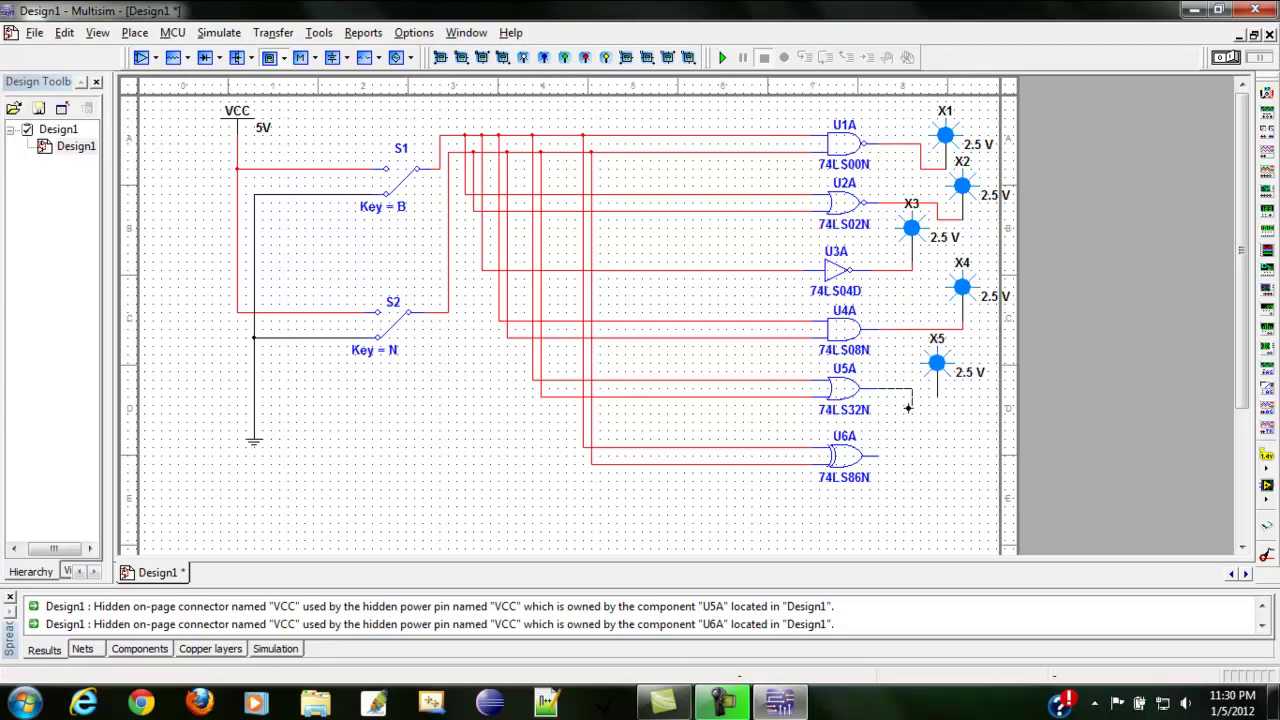
{"action": "left_click", "coordinate": [937, 398]}
{"action": "left_click", "coordinate": [544, 60]}
{"action": "left_click", "coordinate": [936, 486]}
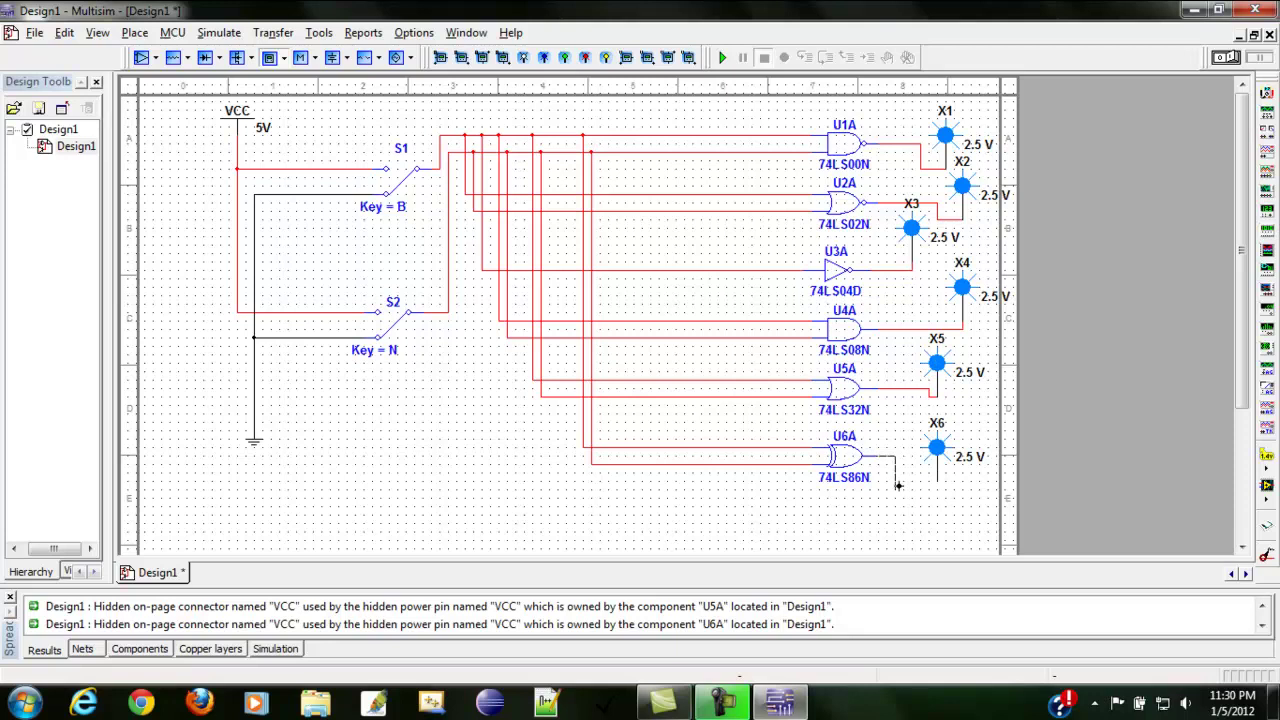
{"action": "left_click", "coordinate": [939, 481]}
{"action": "left_click", "coordinate": [448, 178]}
{"action": "left_click", "coordinate": [473, 178]}
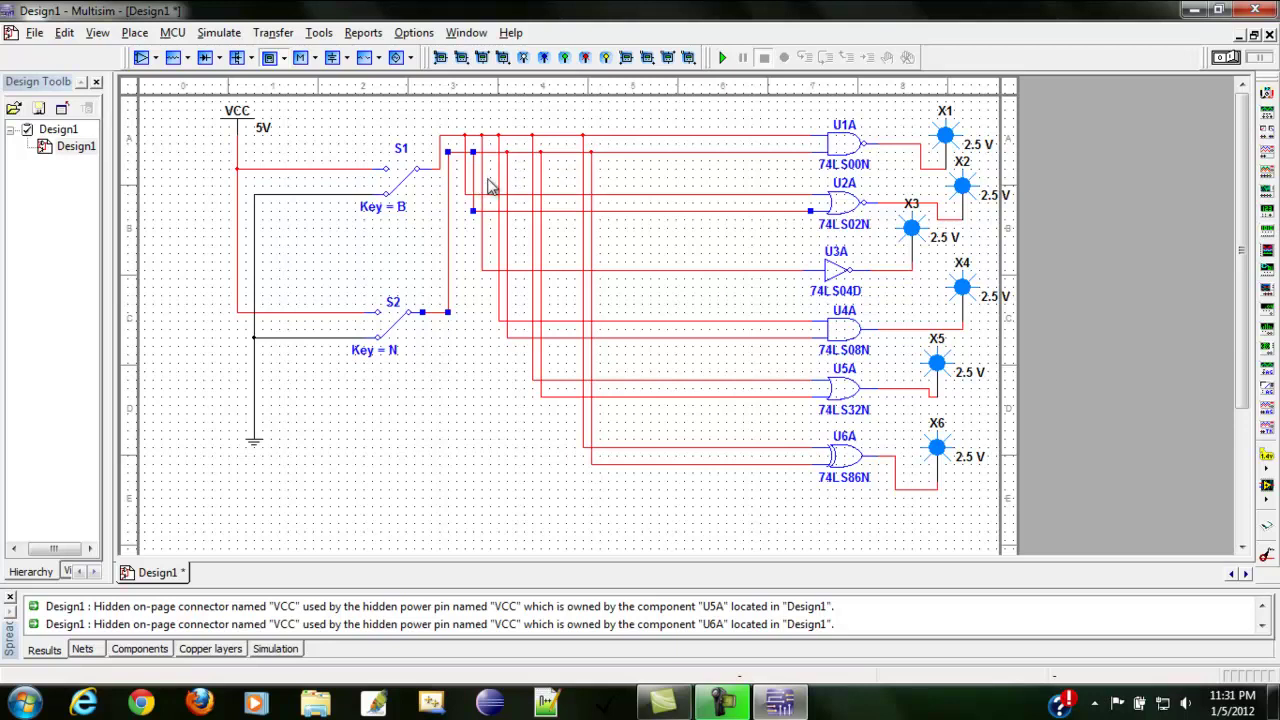
Step: Colour S2's wires running to U2A, U5A and U6A green
{"action": "left_click", "coordinate": [540, 187], "text": "shift"}
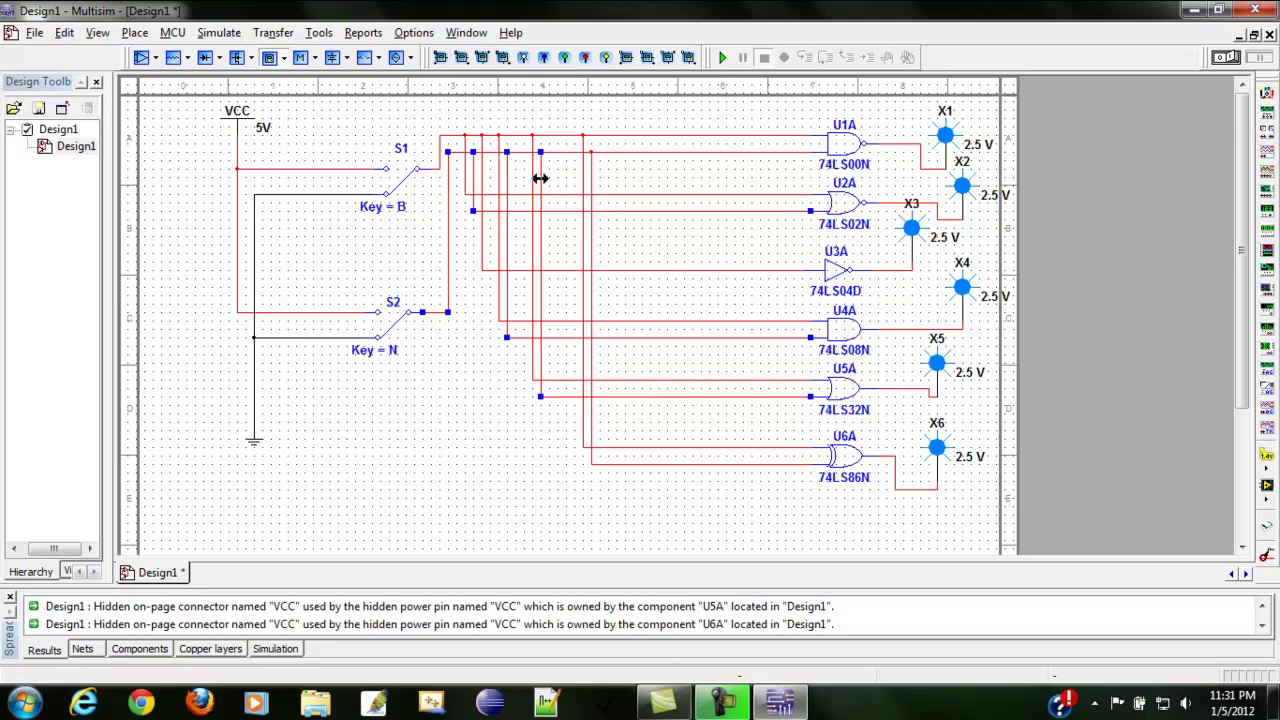
{"action": "left_click", "coordinate": [591, 178], "text": "shift"}
{"action": "right_click", "coordinate": [591, 178]}
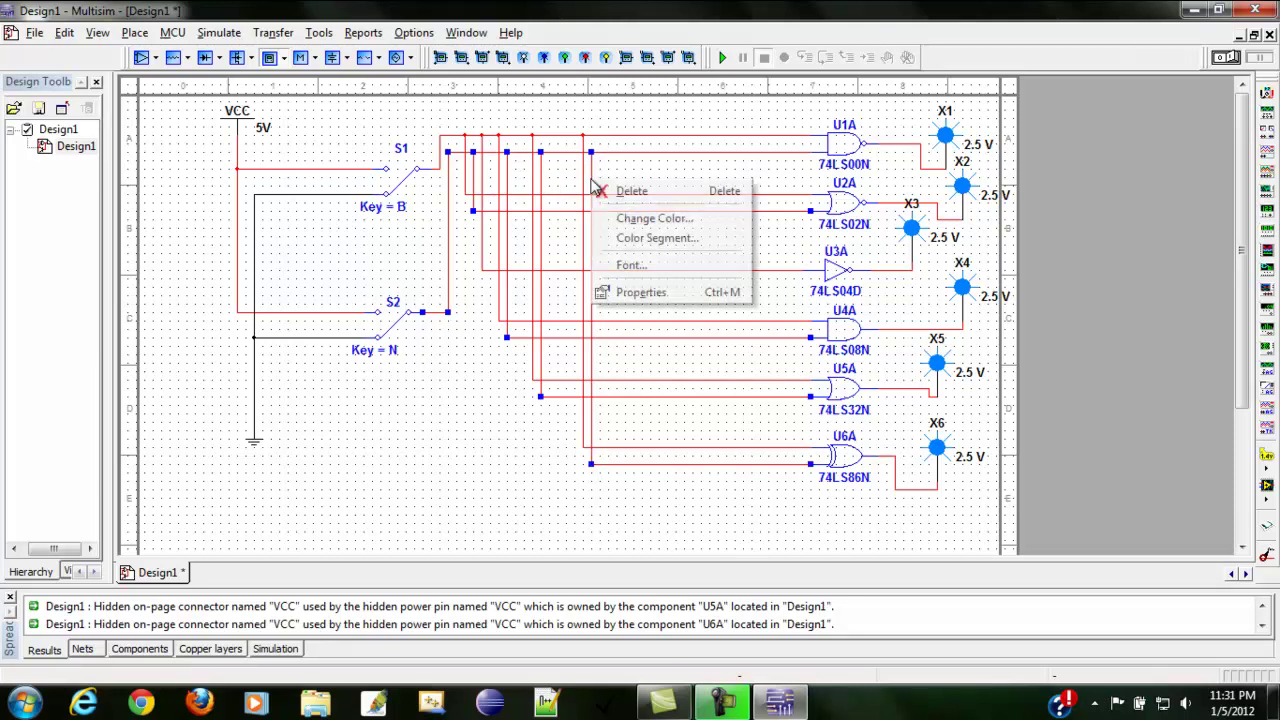
{"action": "left_click", "coordinate": [650, 237]}
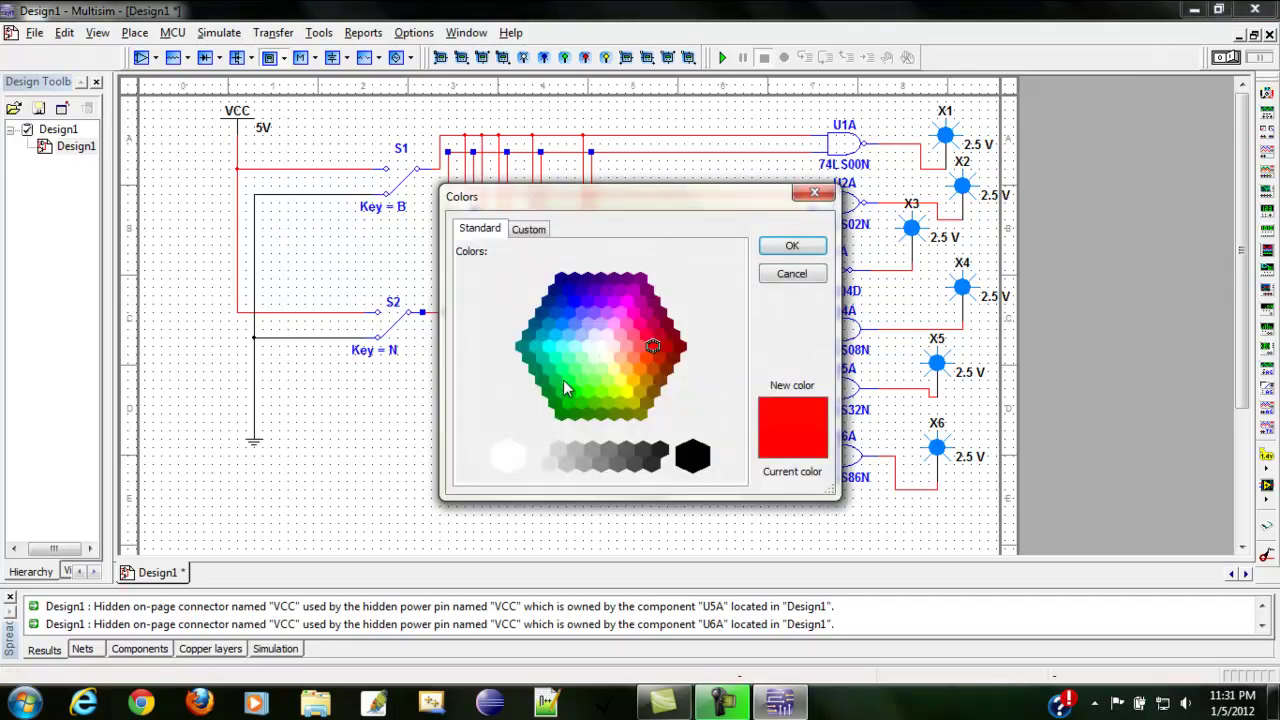
{"action": "left_click", "coordinate": [562, 414]}
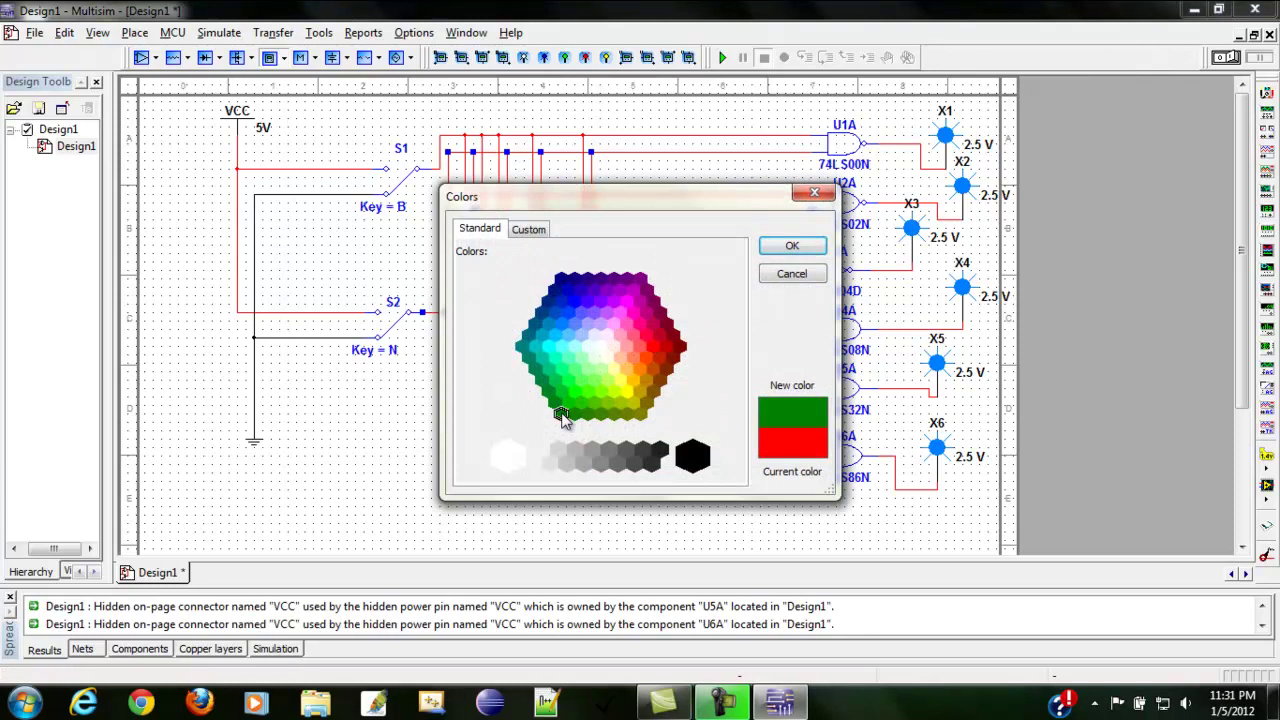
{"action": "left_click", "coordinate": [775, 247]}
{"action": "left_click", "coordinate": [445, 491]}
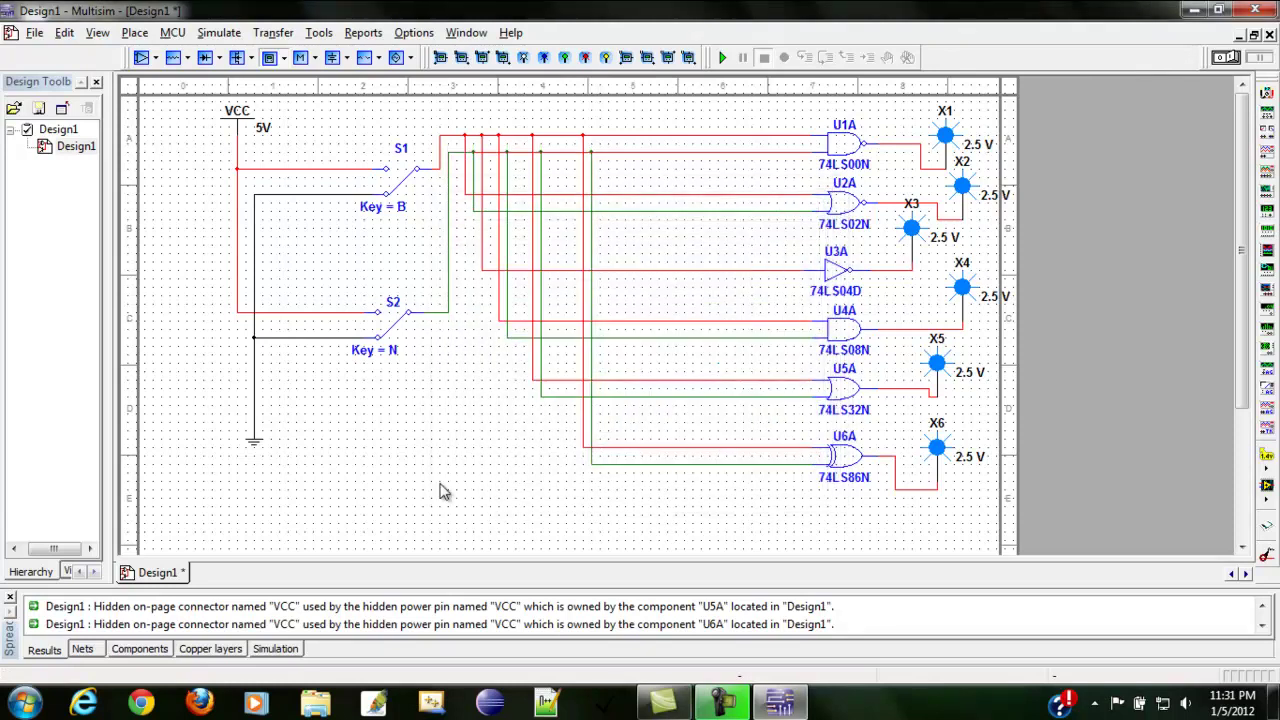
Step: Colour the remaining S2 segment leading to U1A's input green
{"action": "left_click", "coordinate": [490, 152]}
{"action": "left_click", "coordinate": [558, 152]}
{"action": "left_click", "coordinate": [634, 152]}
{"action": "right_click", "coordinate": [636, 156]}
{"action": "left_click", "coordinate": [714, 212]}
{"action": "left_click", "coordinate": [562, 413]}
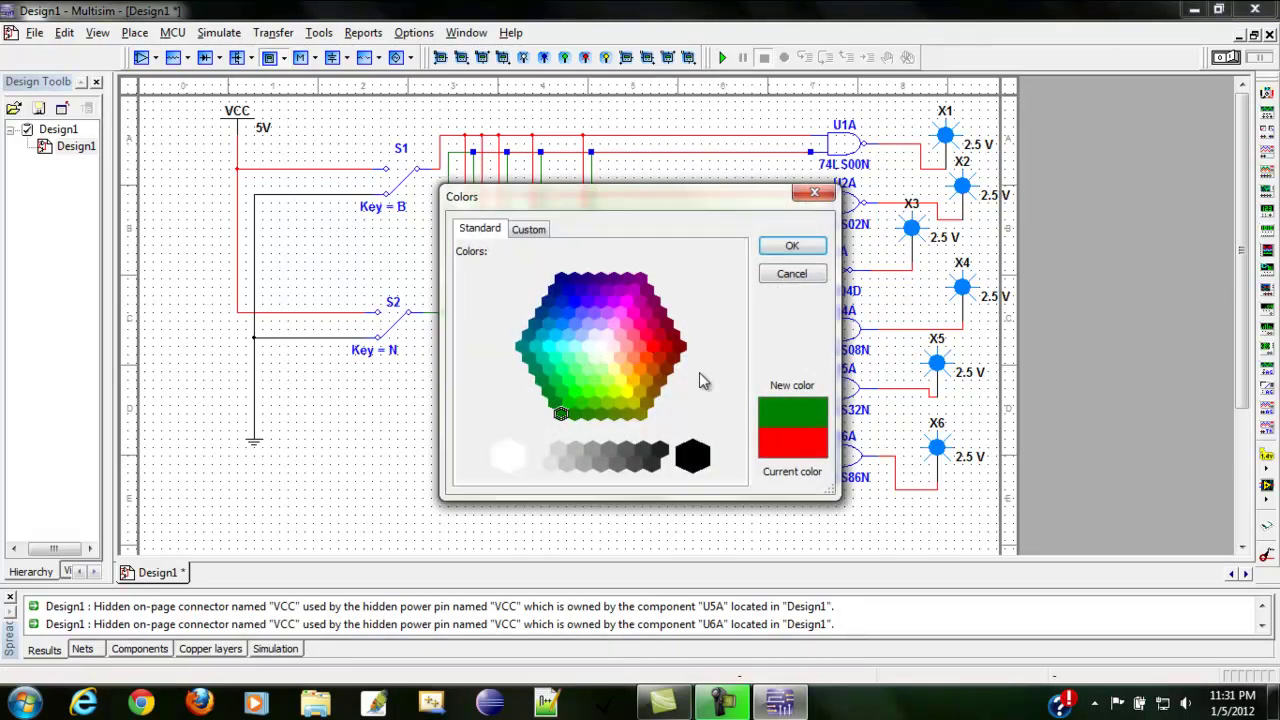
{"action": "left_click", "coordinate": [785, 248]}
{"action": "left_click", "coordinate": [443, 491]}
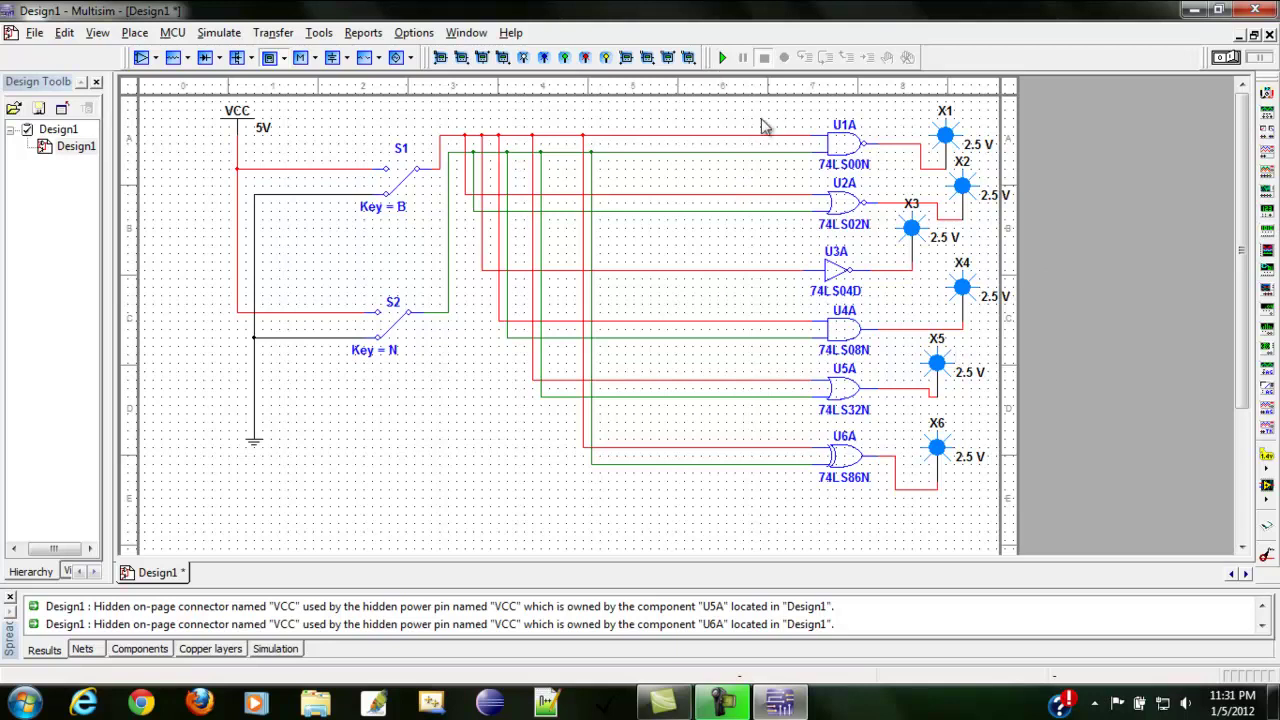
Step: Nudge all gates, probes and their wires left, then run the simulation
{"action": "left_click_drag", "start_coordinate": [763, 110], "coordinate": [1033, 525]}
{"action": "key", "text": "Left"}
{"action": "key", "text": "Left"}
{"action": "key", "text": "Left"}
{"action": "key", "text": "Left"}
{"action": "key", "text": "Left"}
{"action": "key", "text": "Left"}
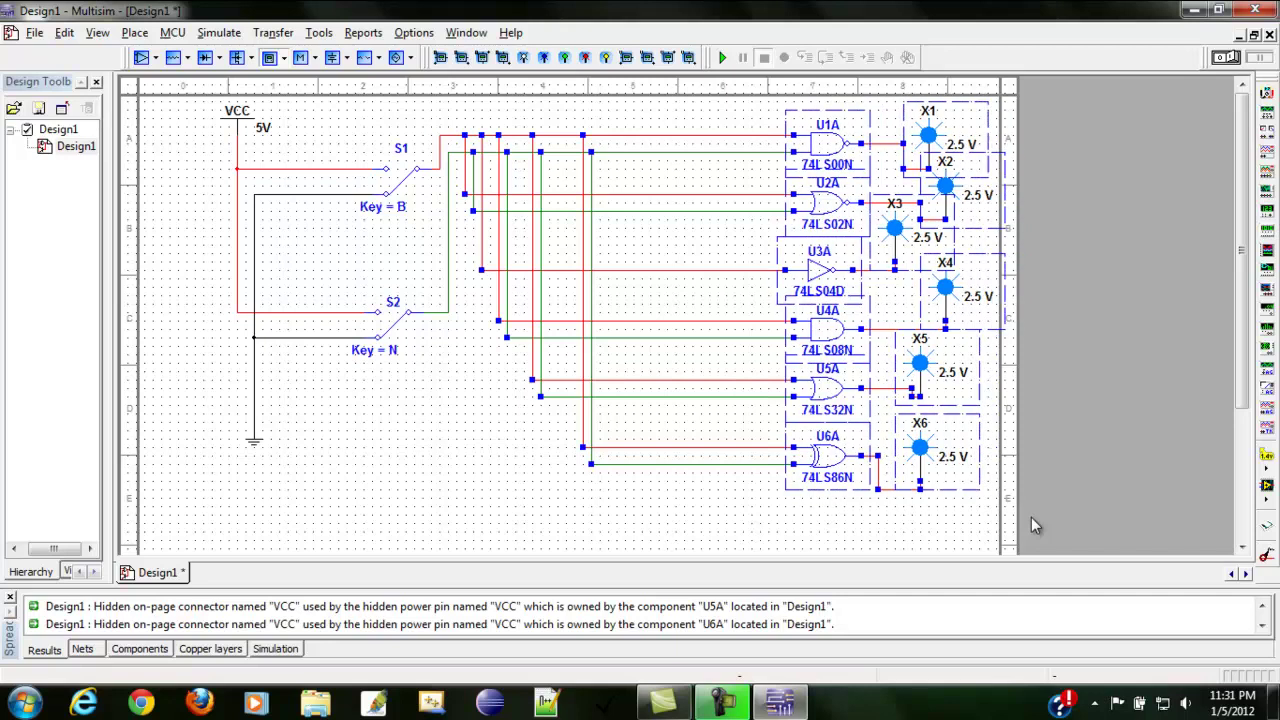
{"action": "left_click", "coordinate": [697, 515]}
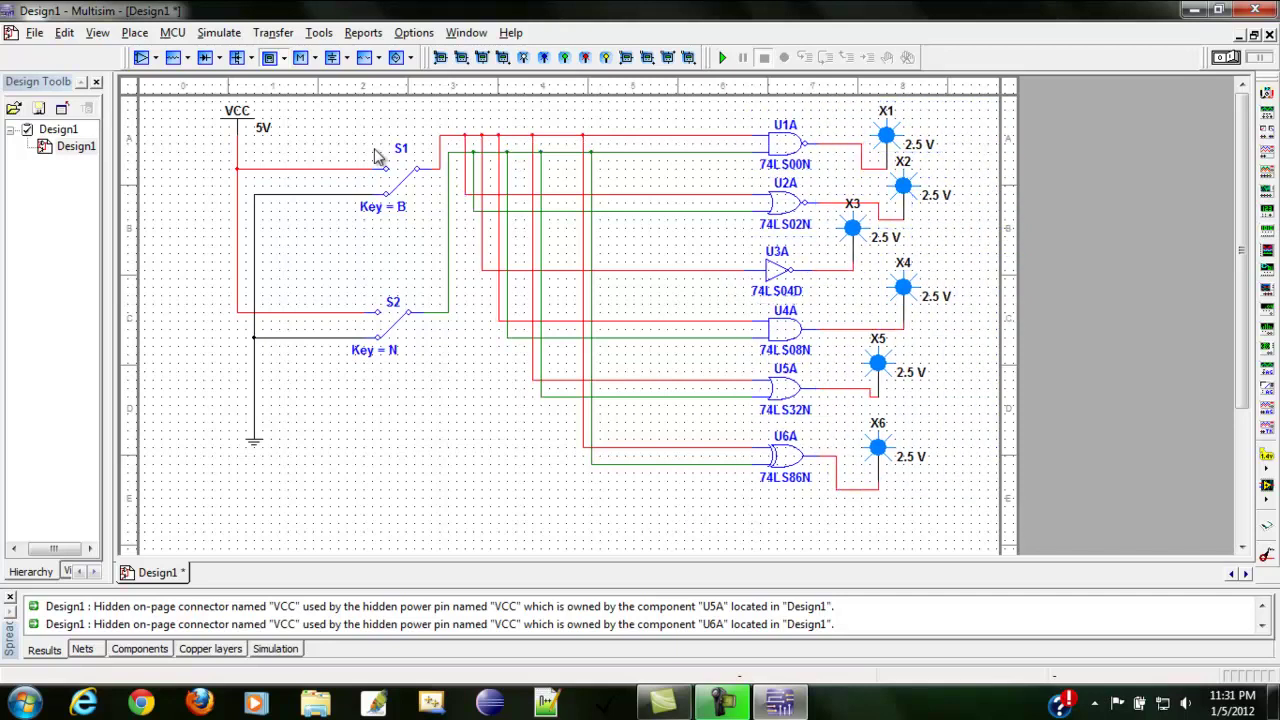
{"action": "left_click", "coordinate": [1238, 60]}
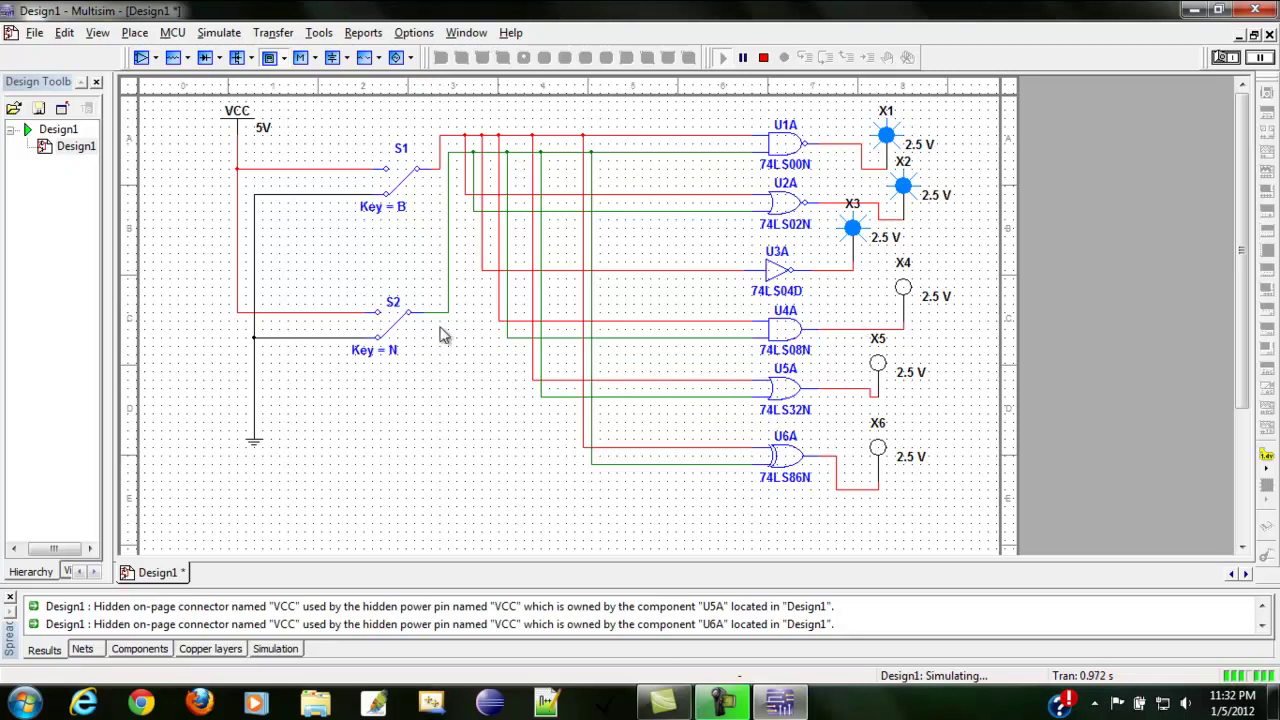
Step: Toggle switch S1, then S2, then S1 again while watching probes X1–X6 respond
{"action": "left_click", "coordinate": [404, 186]}
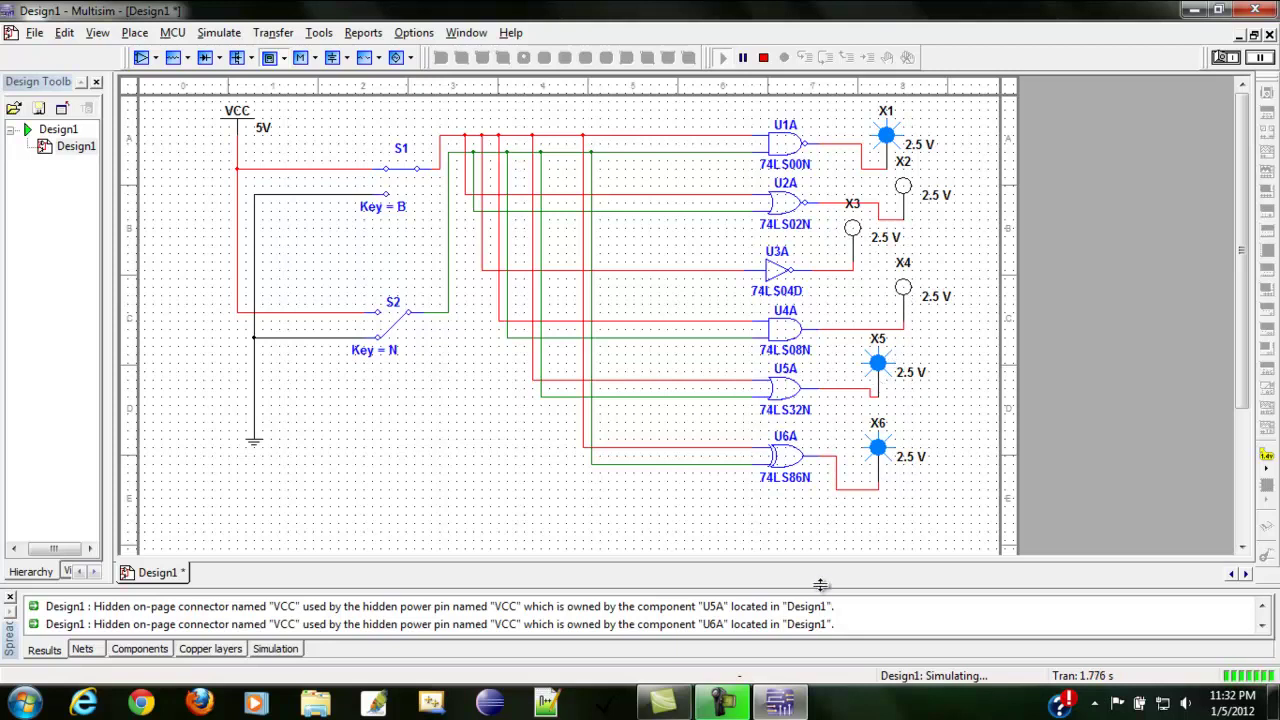
{"action": "left_click", "coordinate": [400, 326]}
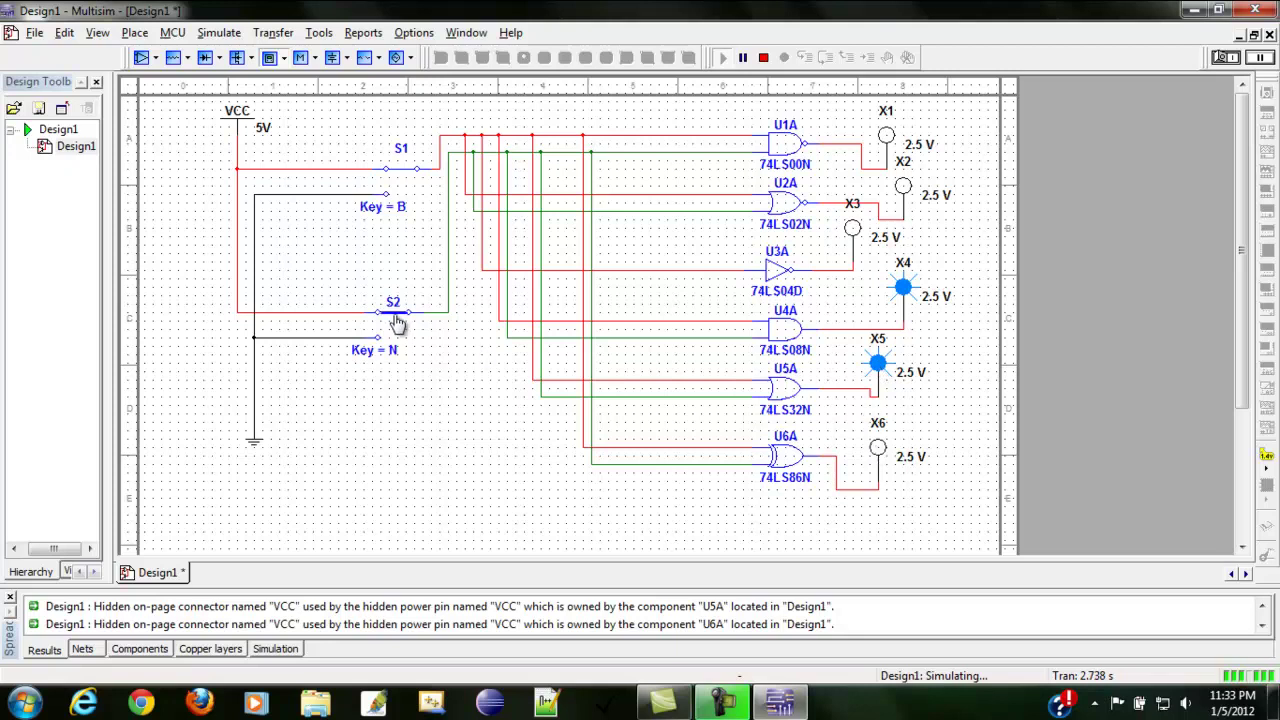
{"action": "left_click", "coordinate": [401, 176]}
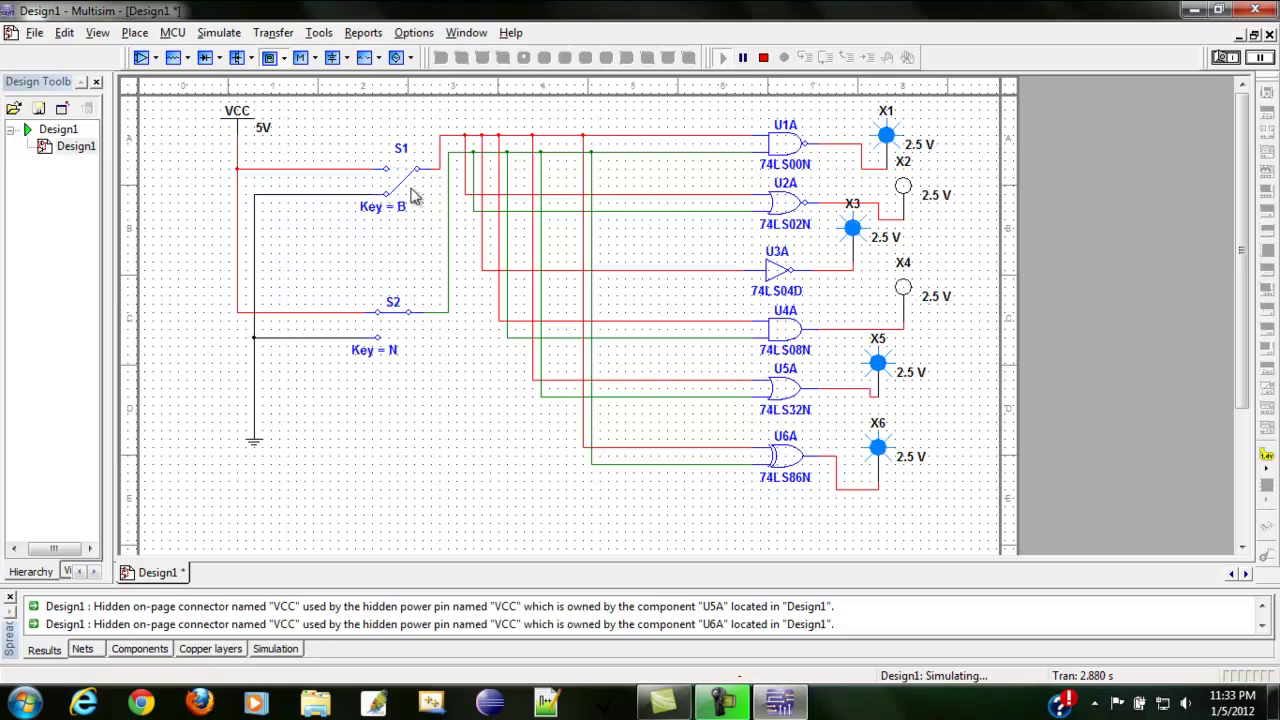